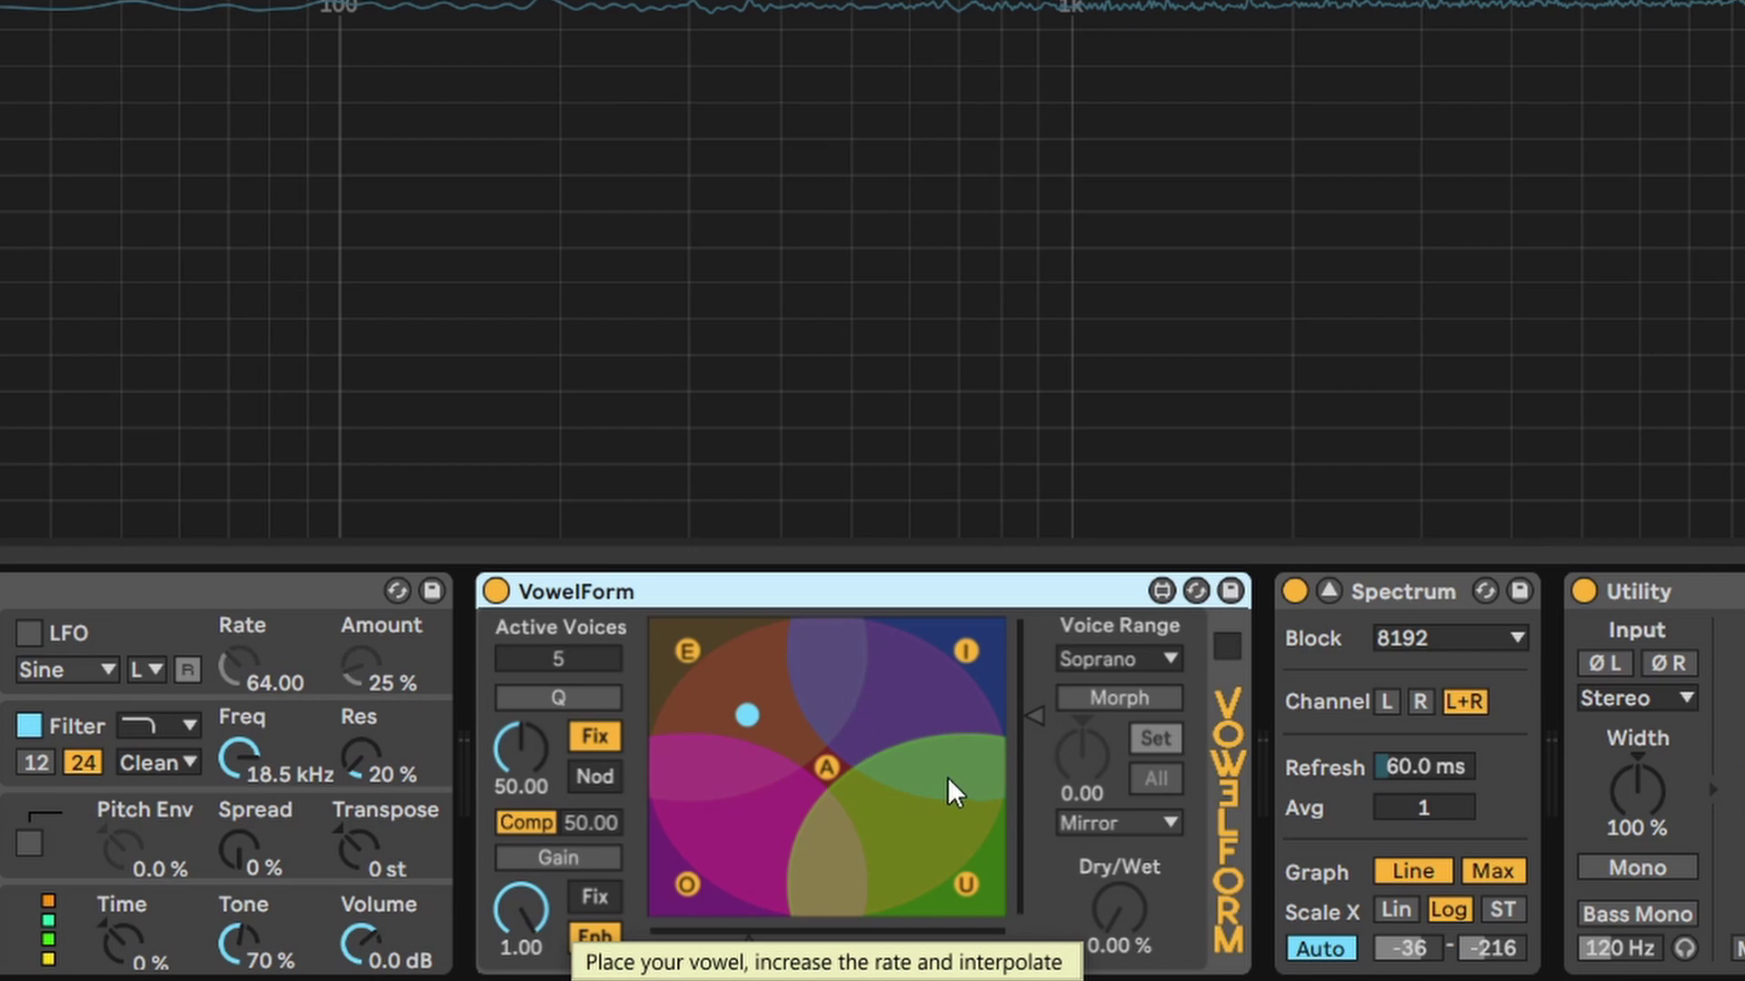
Step: Set VowelForm's Dry/Wet to 100% and reposition the vowel pointer and the E node on the vowel pad
drag(1118, 908, 1119, 718)
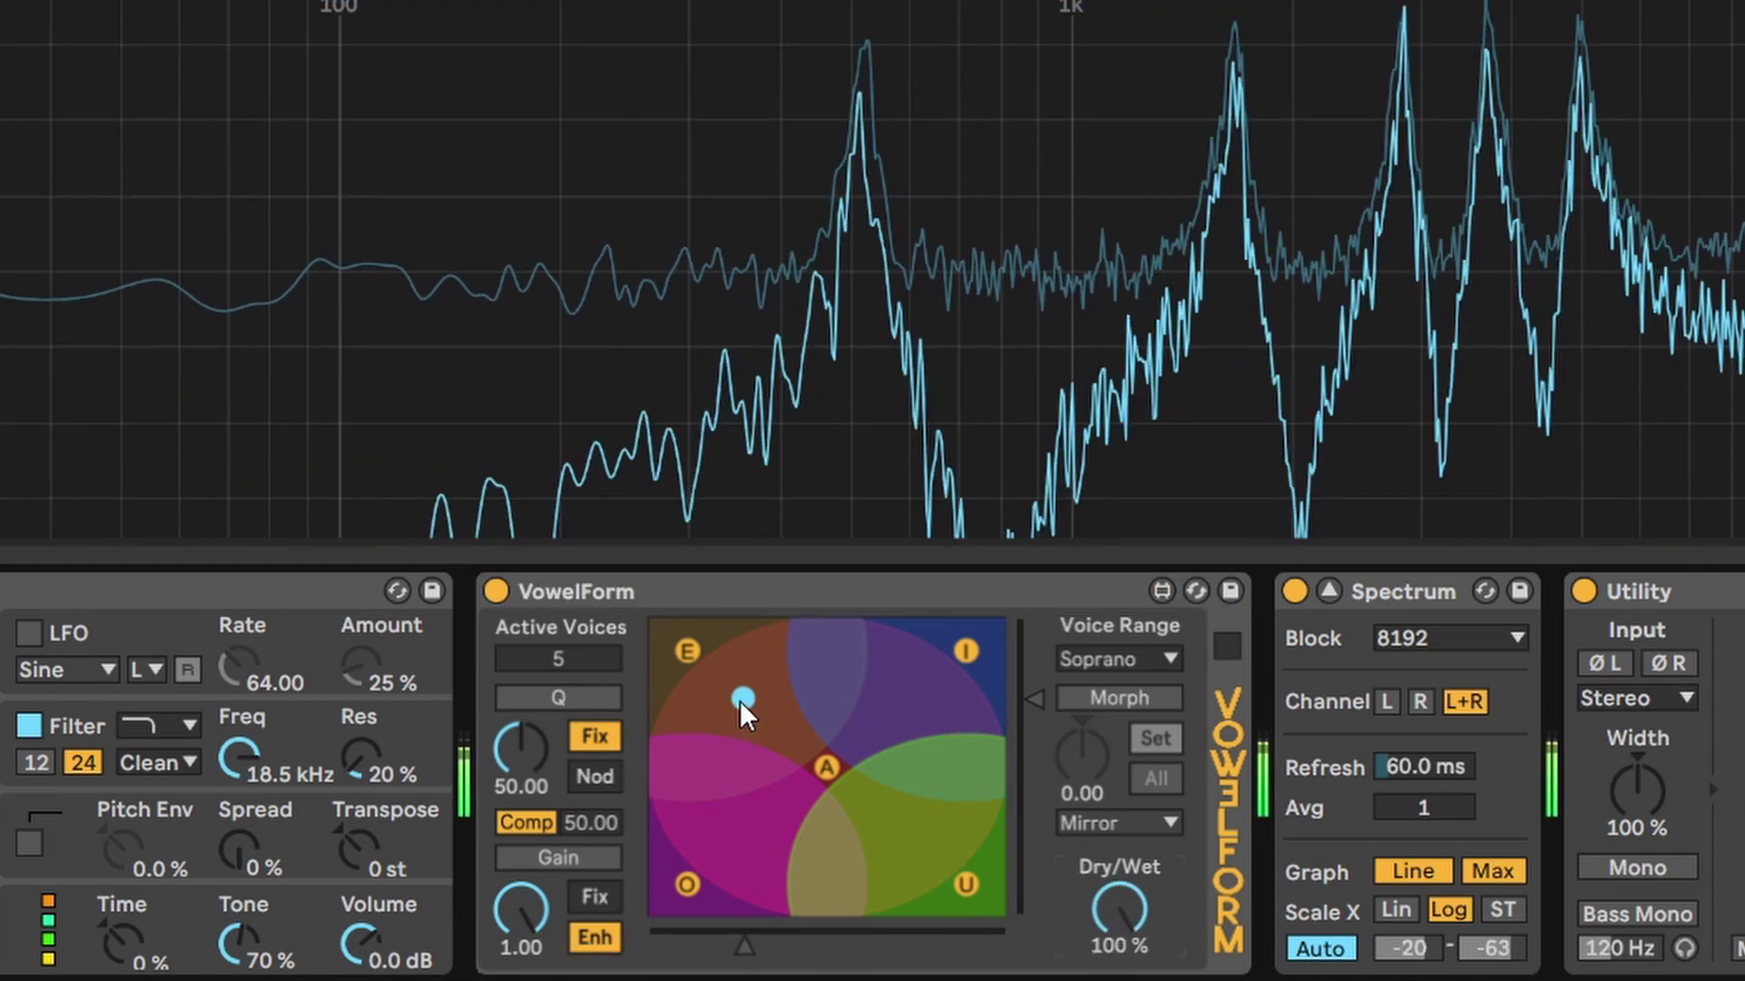
drag(744, 700, 742, 737)
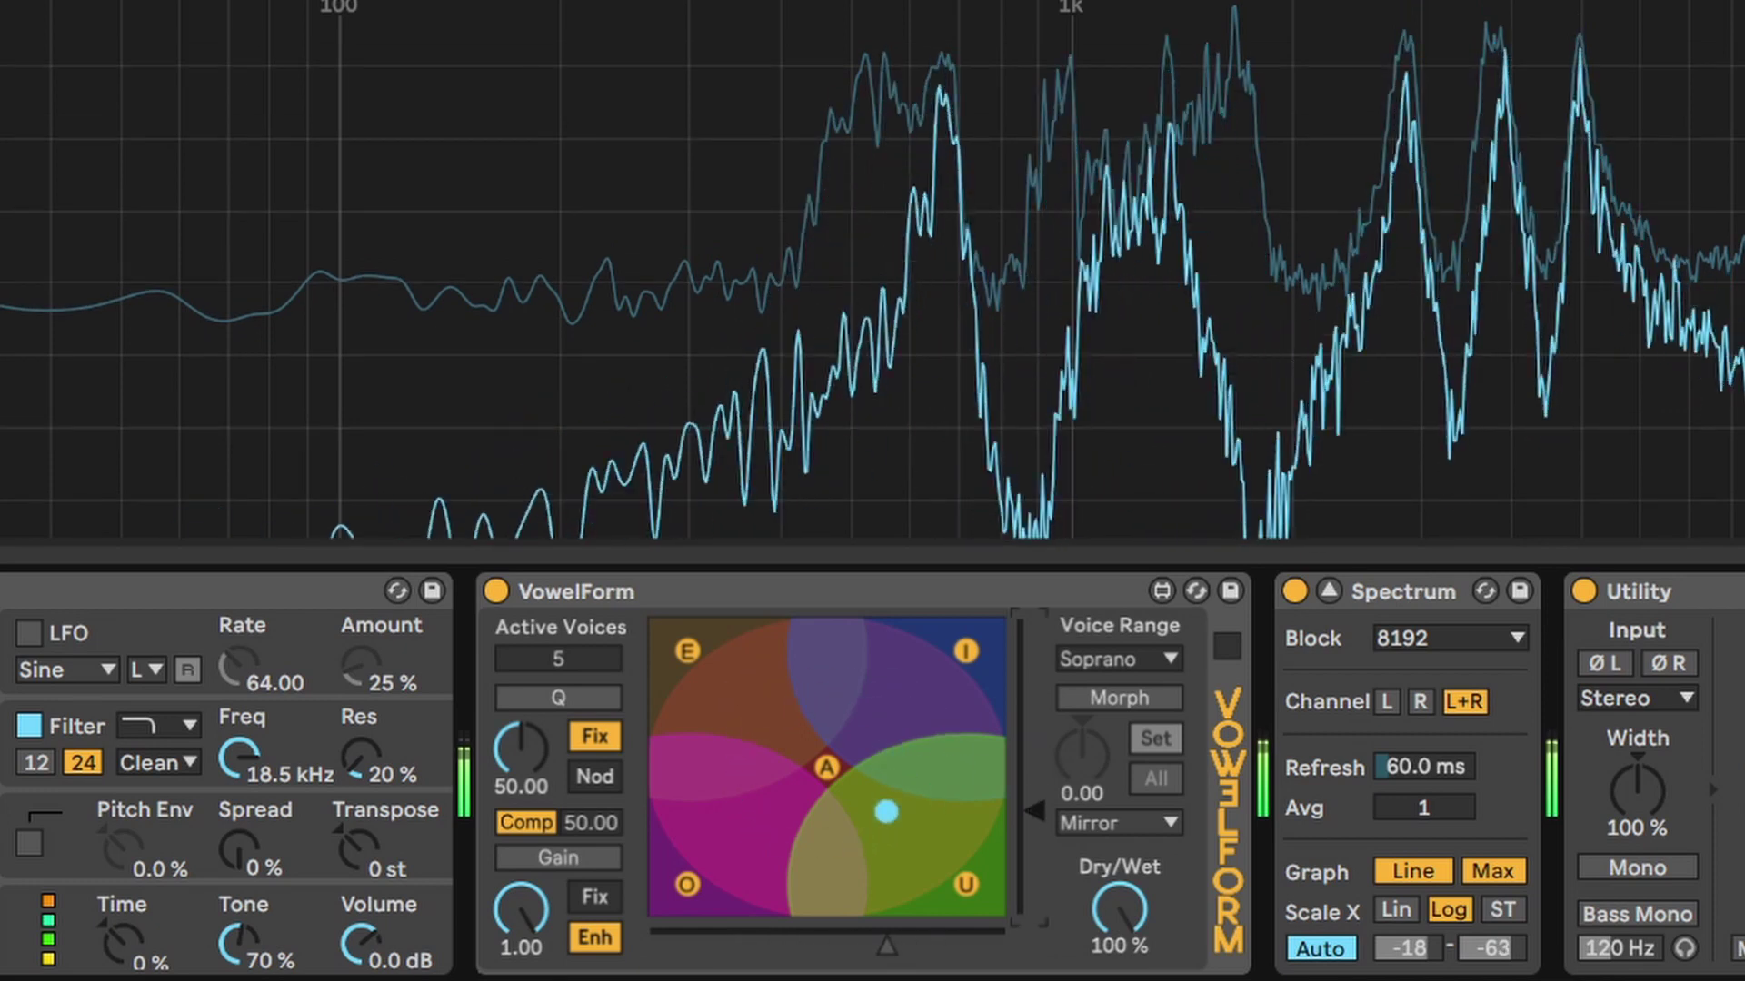
drag(886, 945, 912, 945)
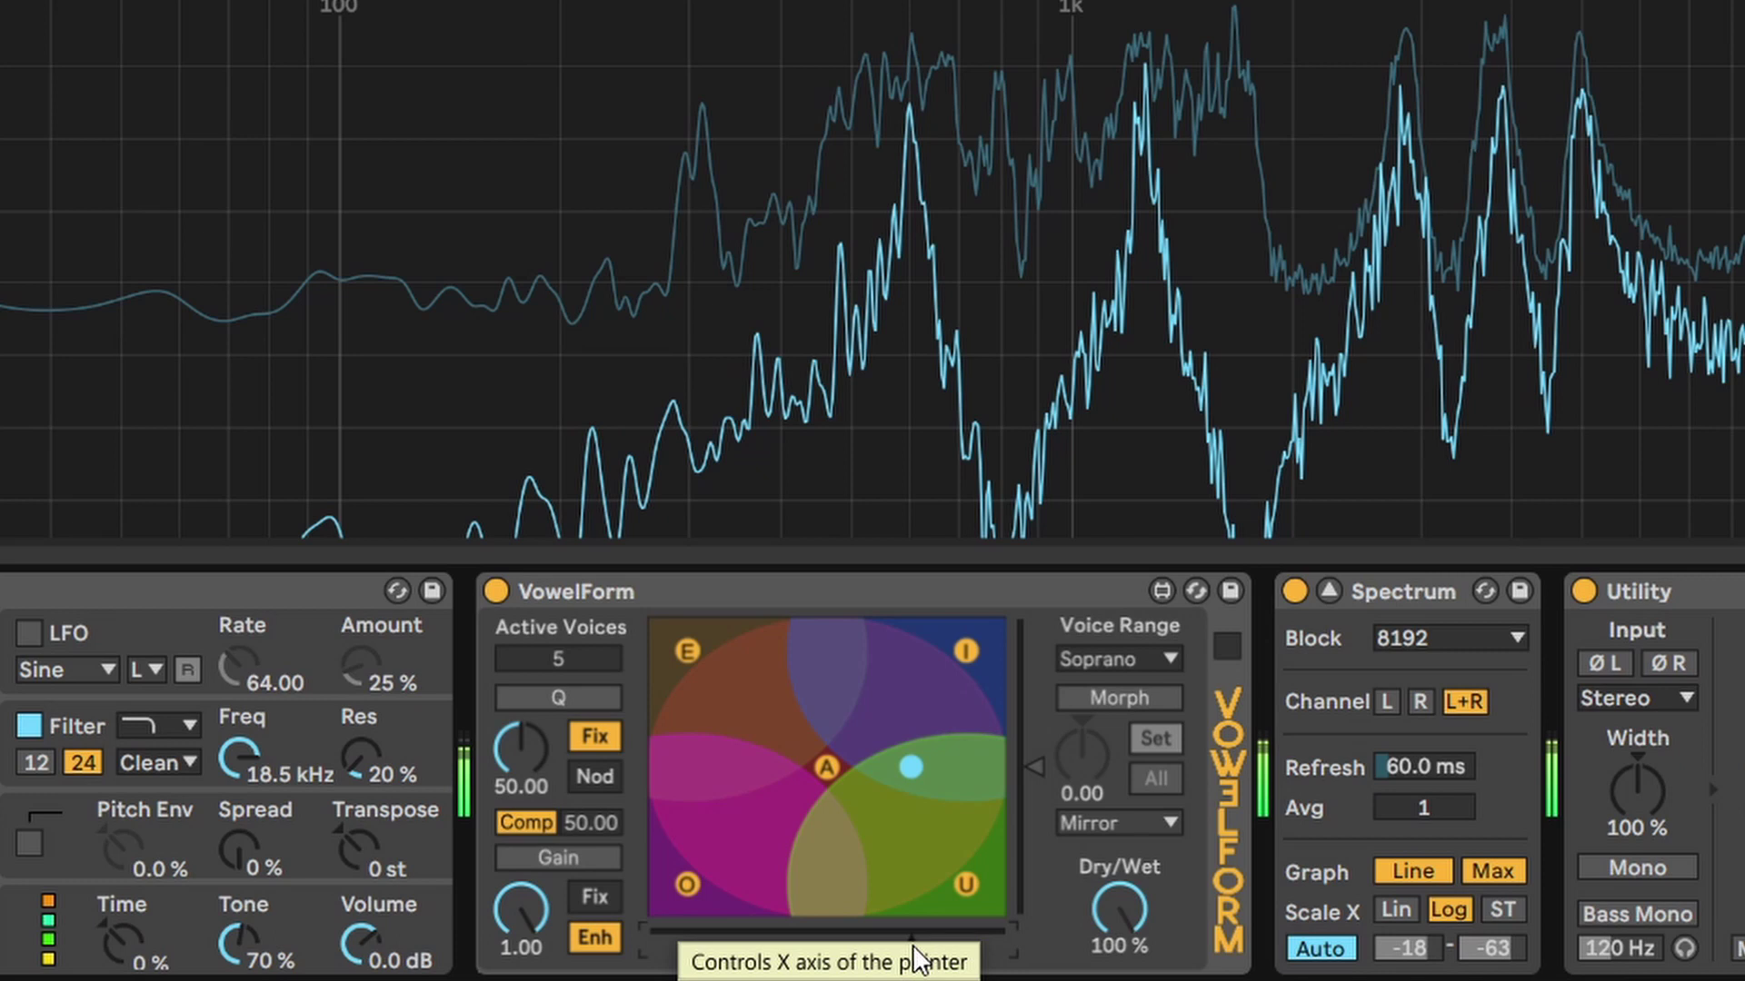
mouse_move(685, 663)
mouse_down()
mouse_move(708, 698)
mouse_move(799, 701)
mouse_move(728, 705)
mouse_move(696, 656)
mouse_move(688, 749)
mouse_move(705, 621)
mouse_move(711, 708)
mouse_move(718, 631)
mouse_move(729, 674)
mouse_up()
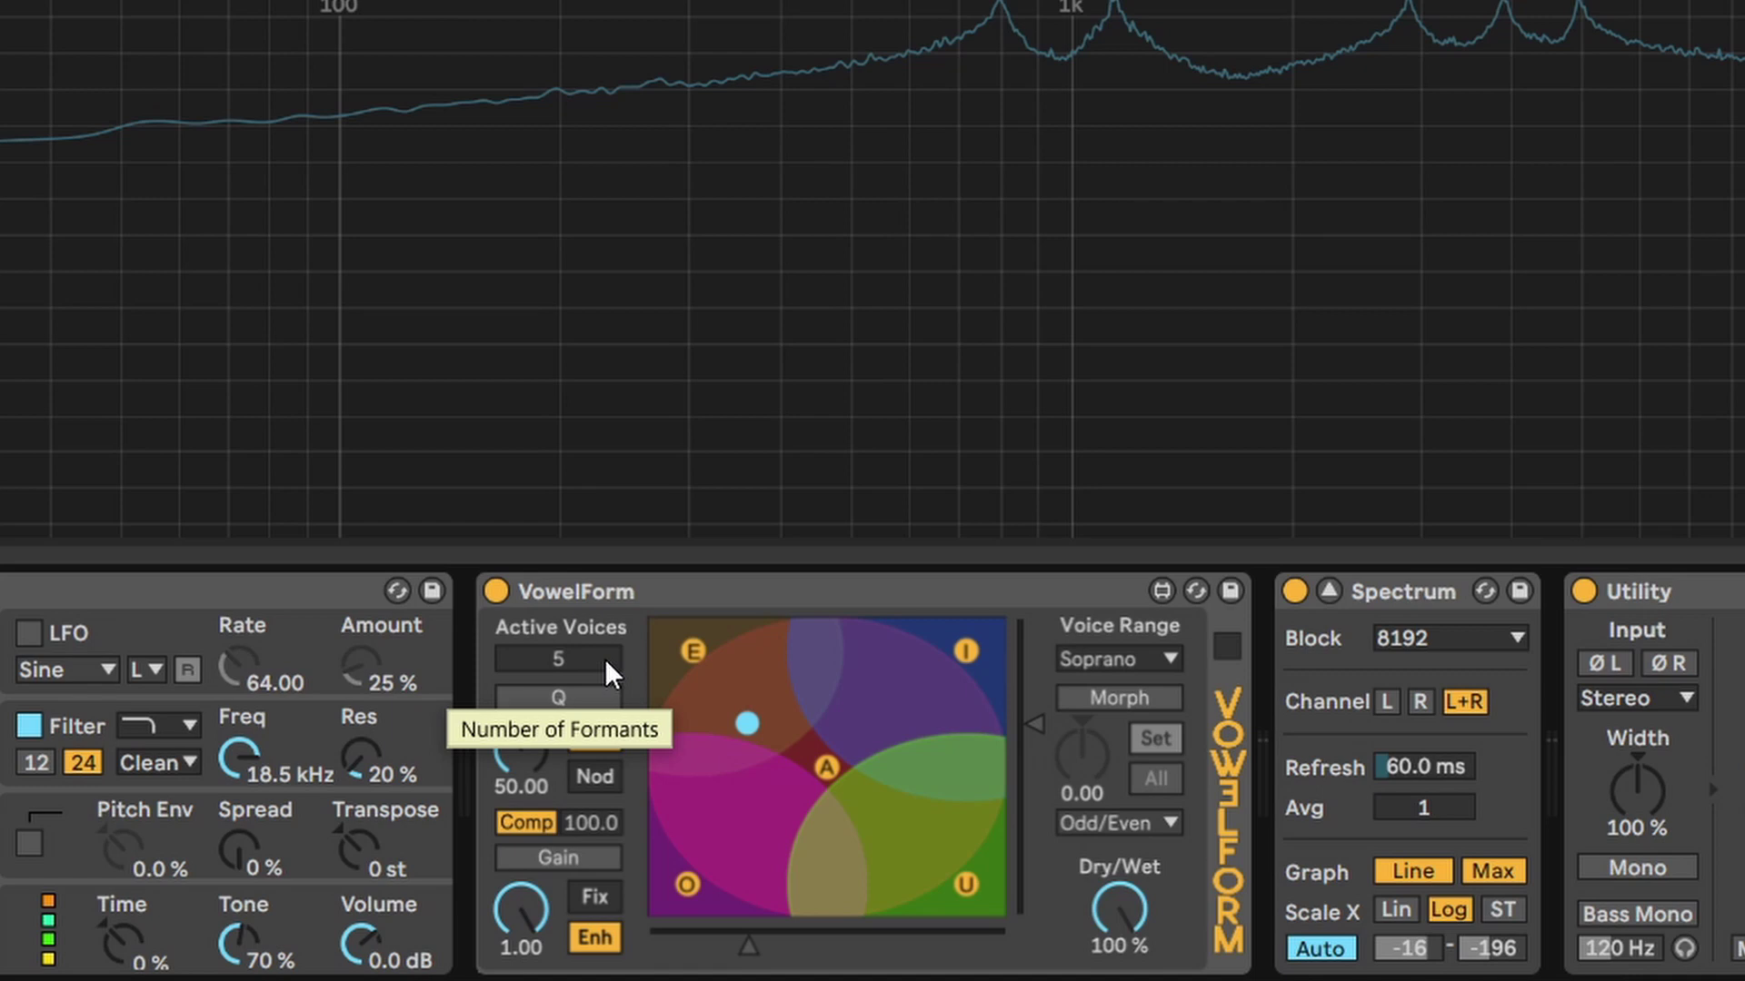
Step: Set VowelForm's Q factor to 85.04 with Comp at 100, switch Q to Nod mode and audition the sound
mouse_move(608, 657)
mouse_down()
mouse_move(607, 695)
mouse_move(607, 673)
mouse_up()
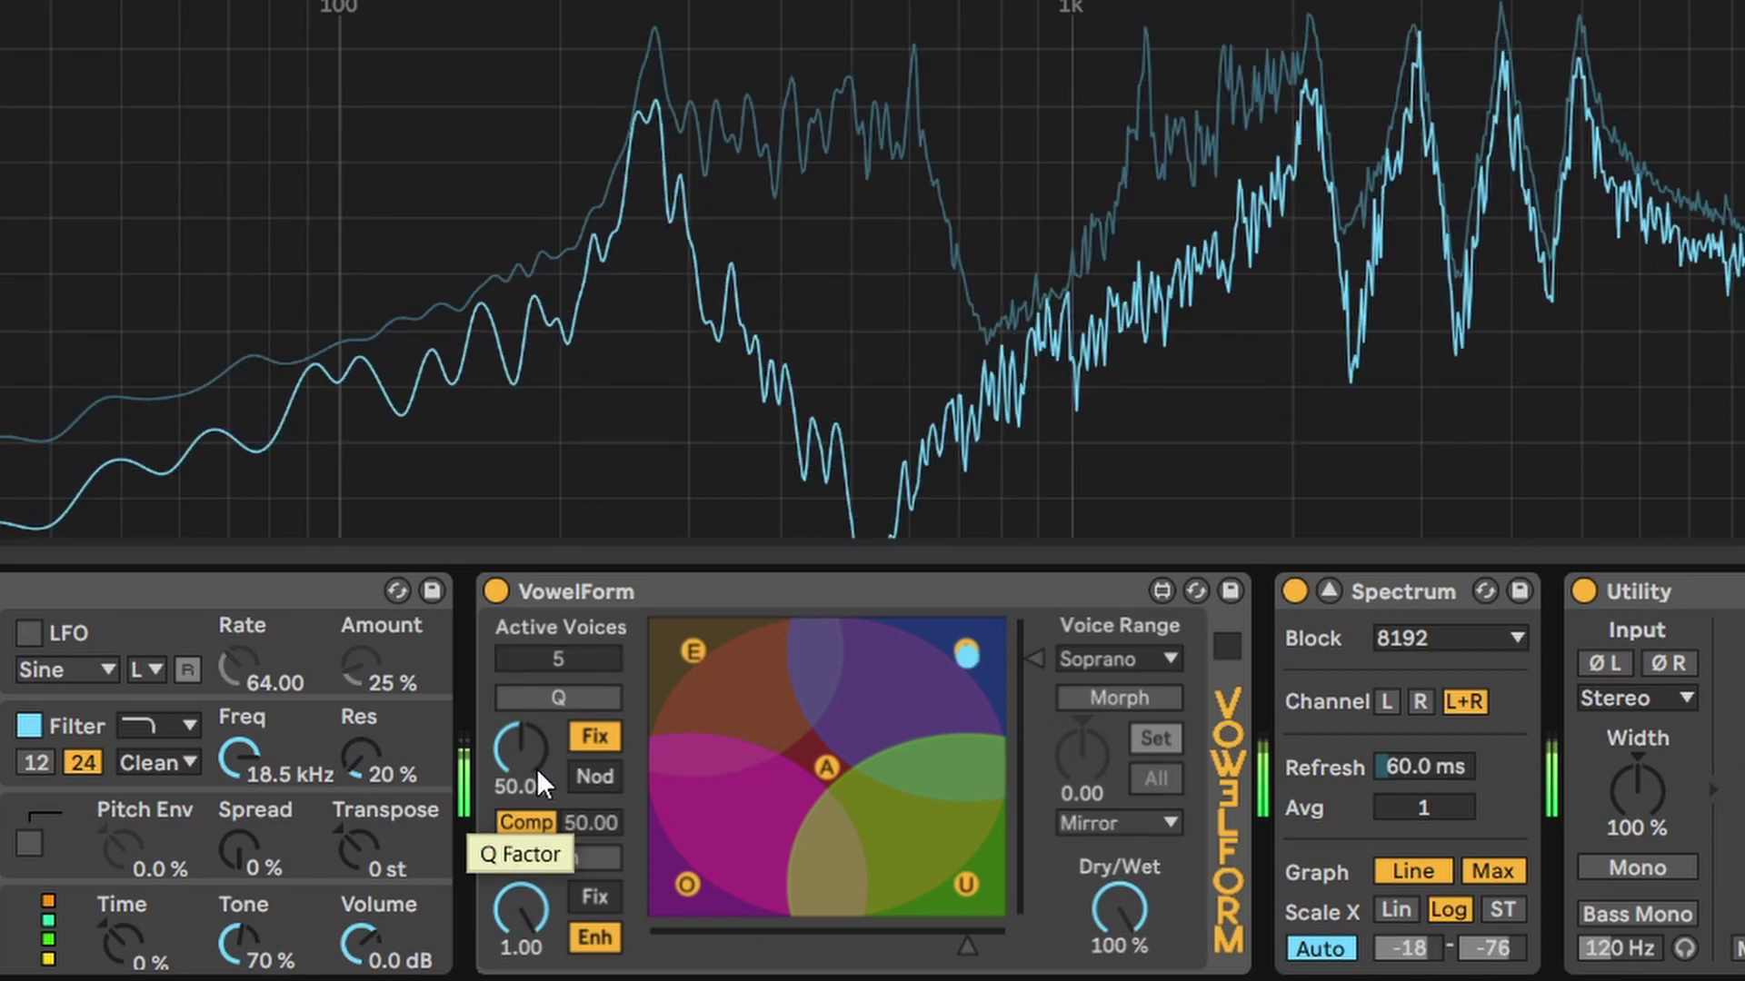
drag(537, 767, 536, 713)
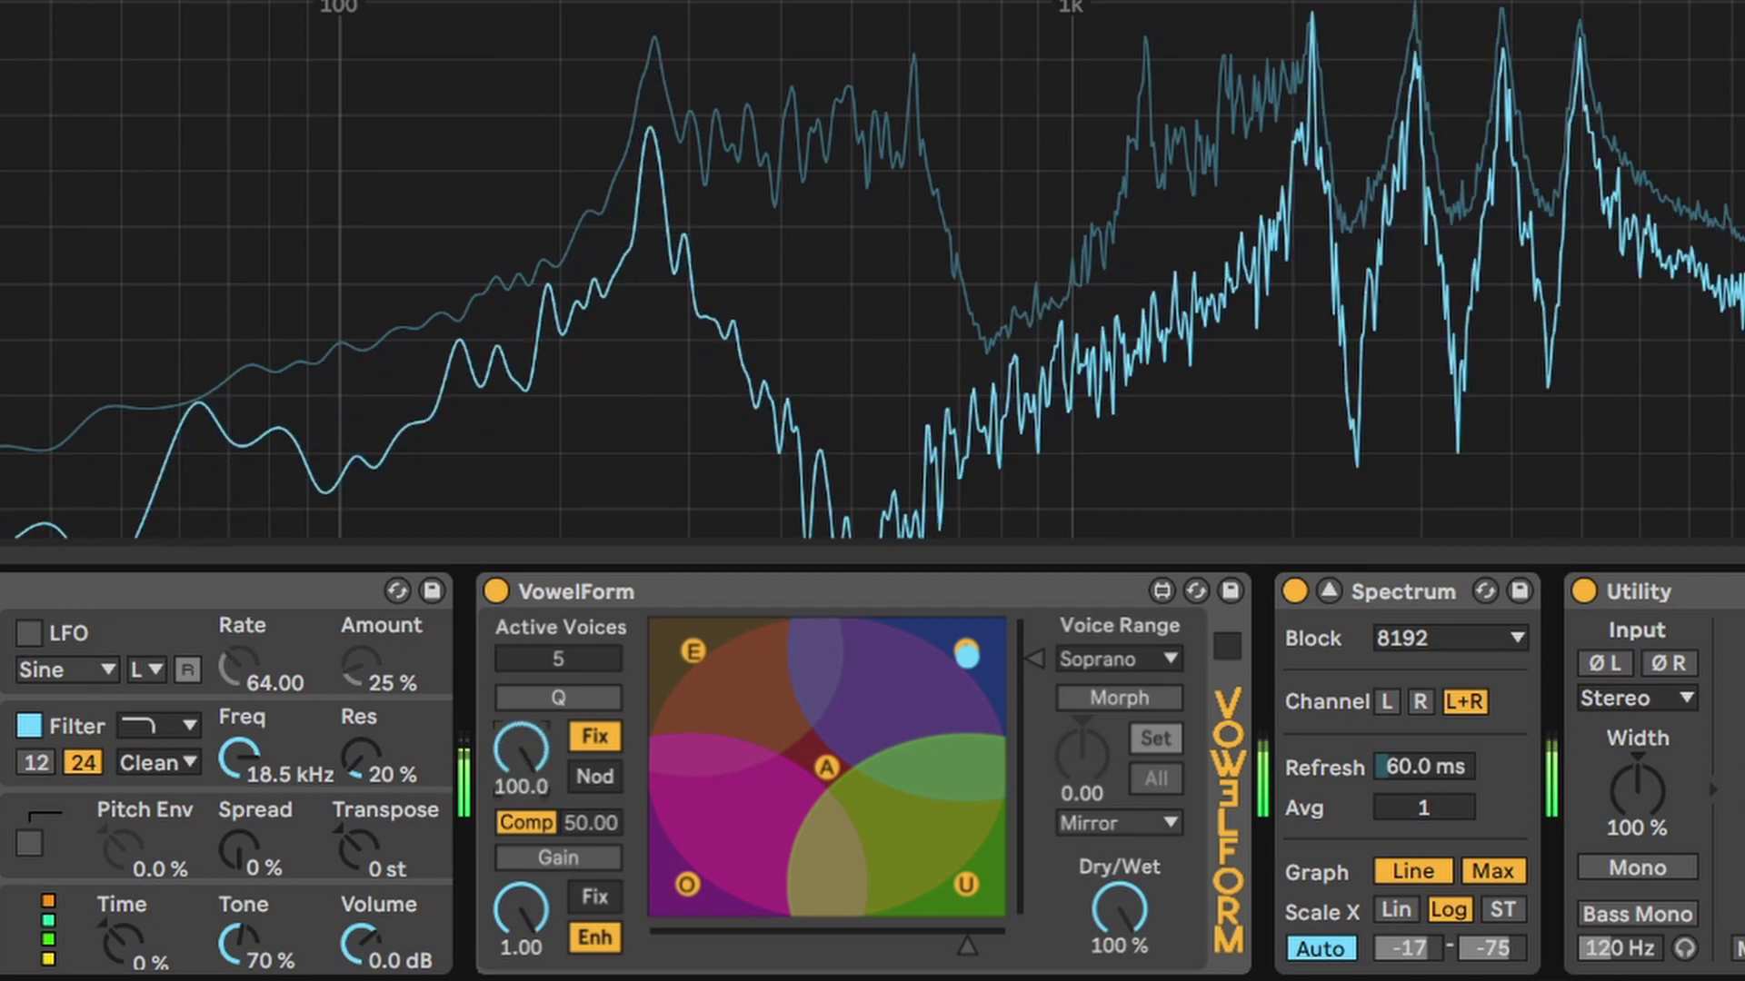
drag(536, 712, 591, 804)
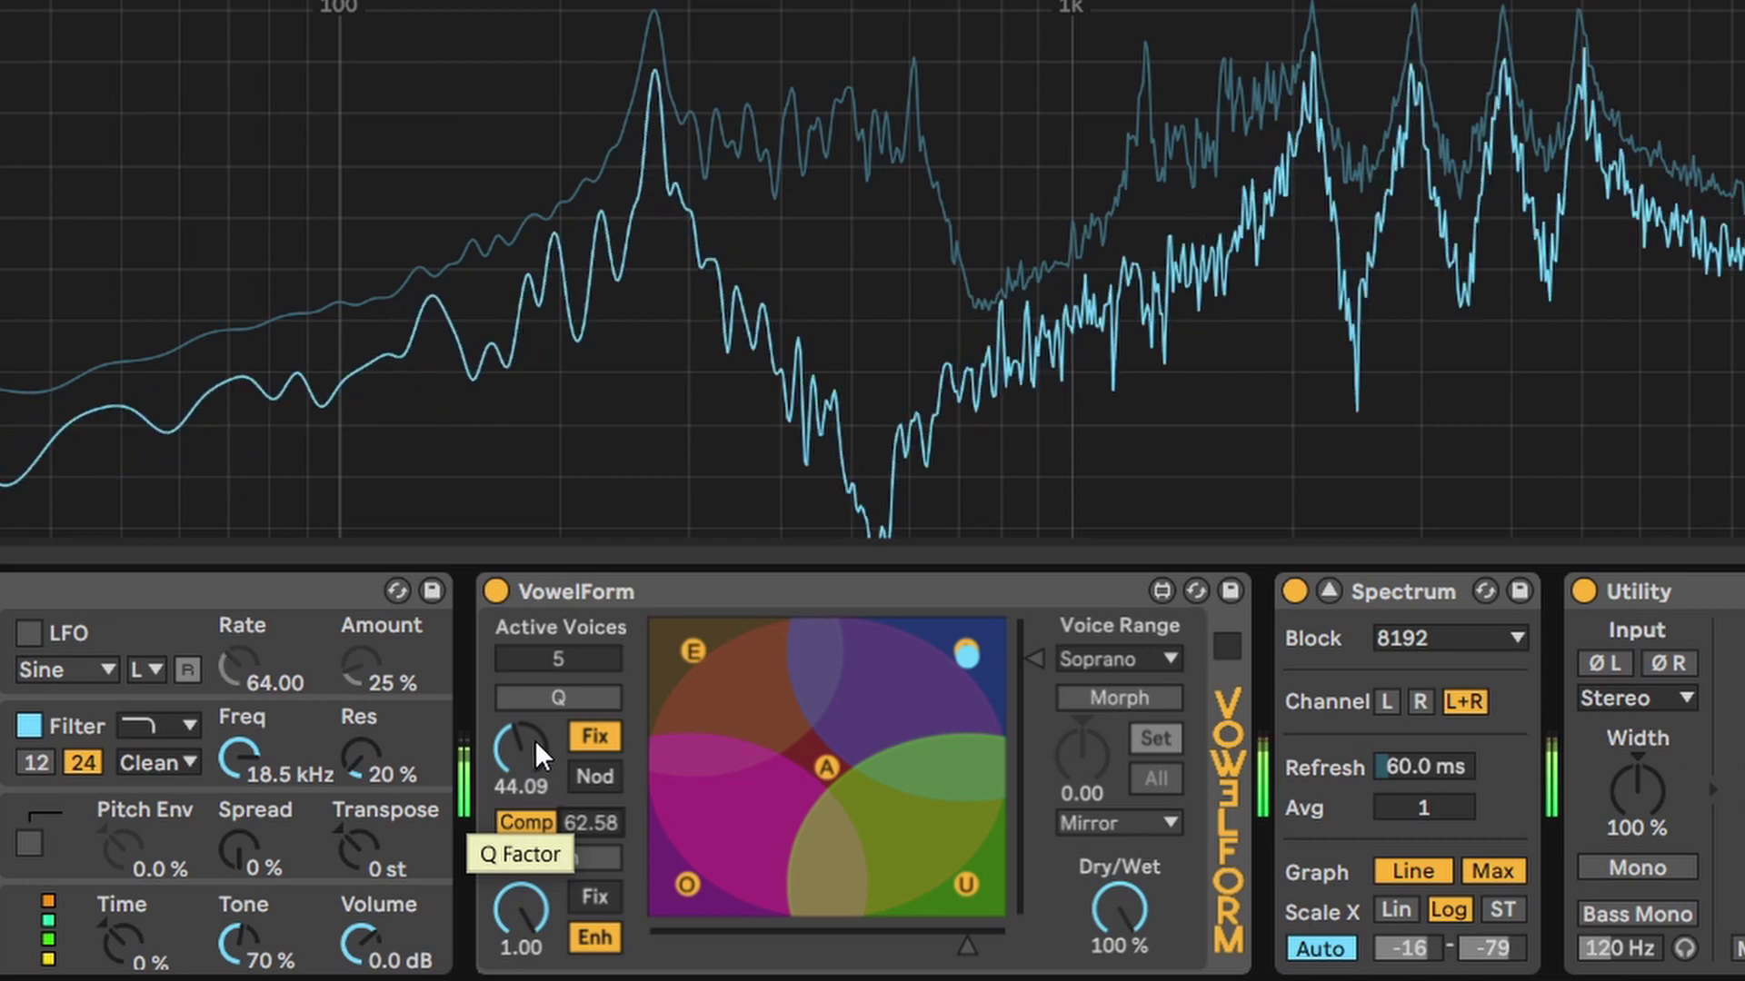
drag(532, 739, 532, 754)
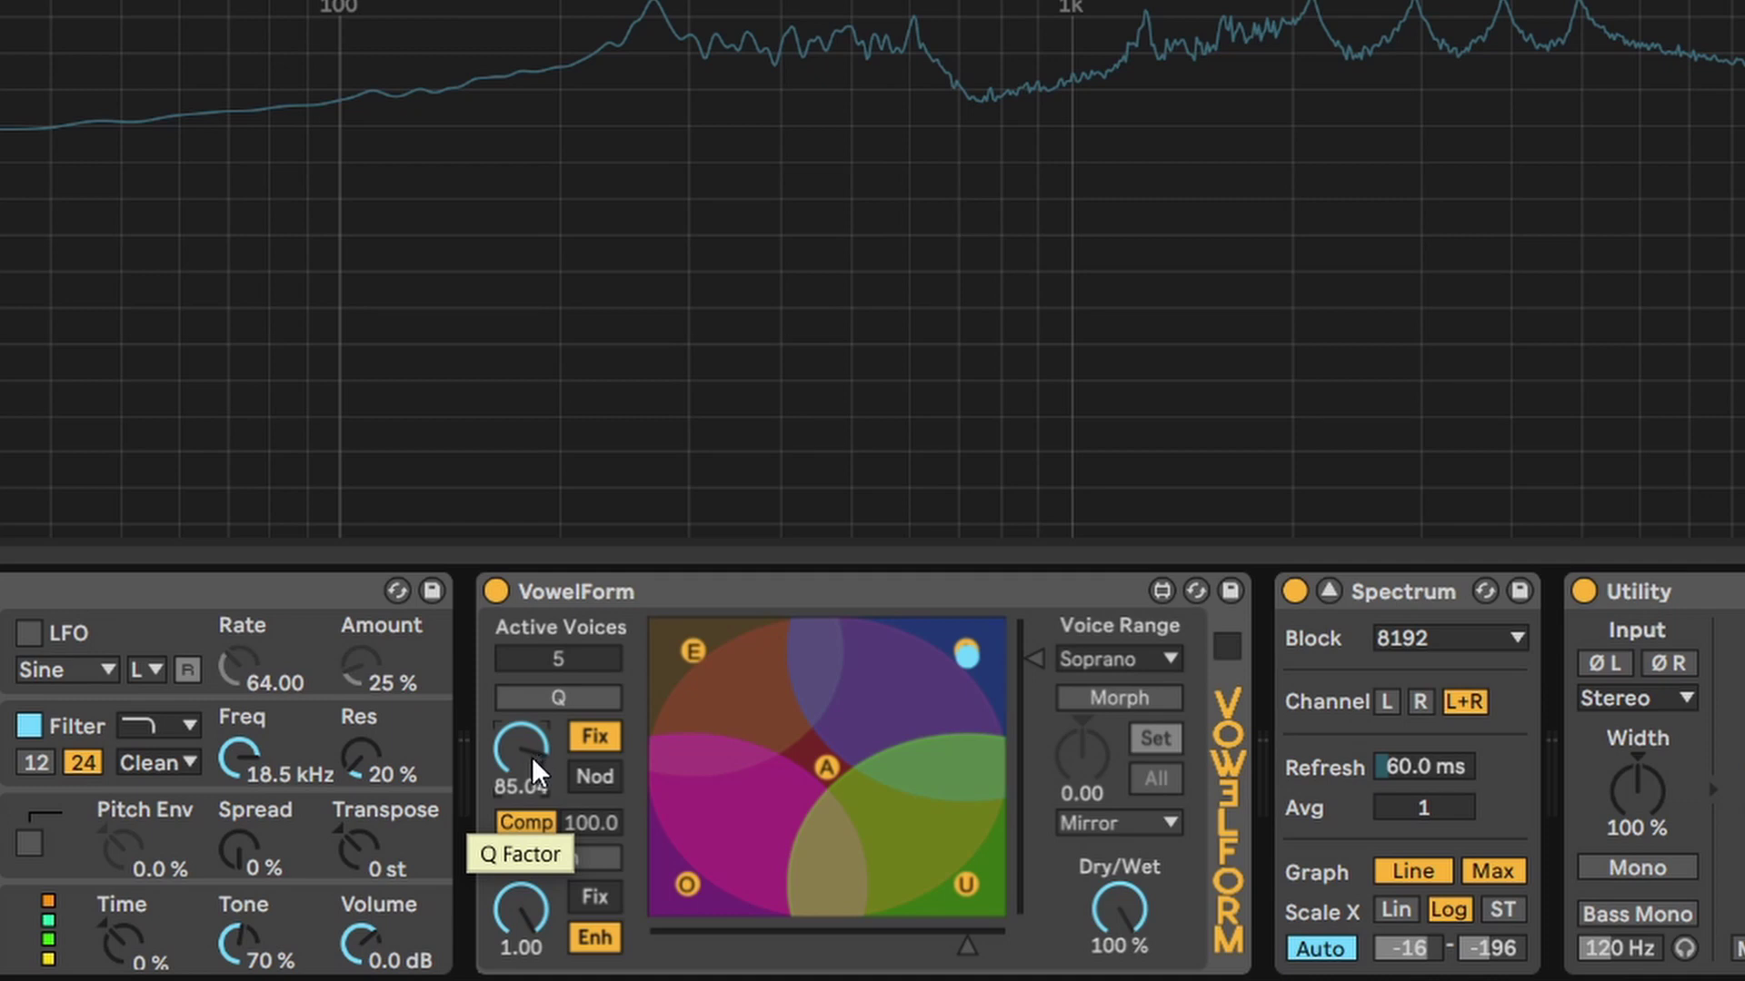
click(572, 778)
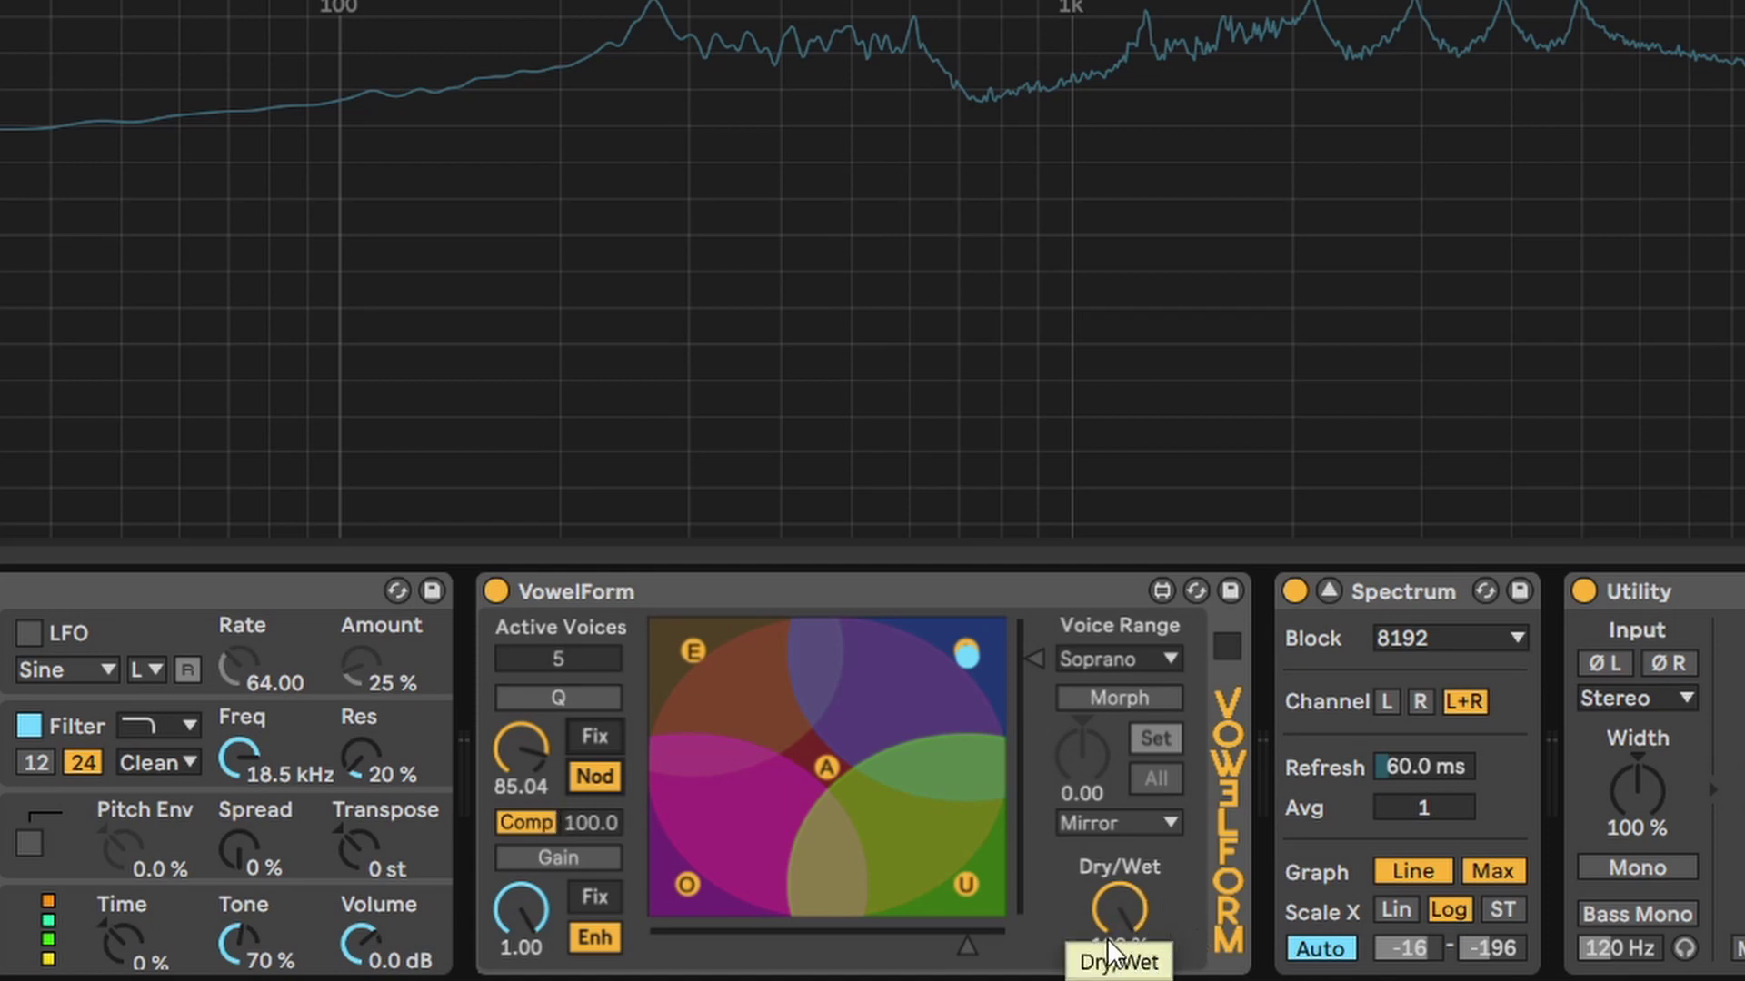
key(space)
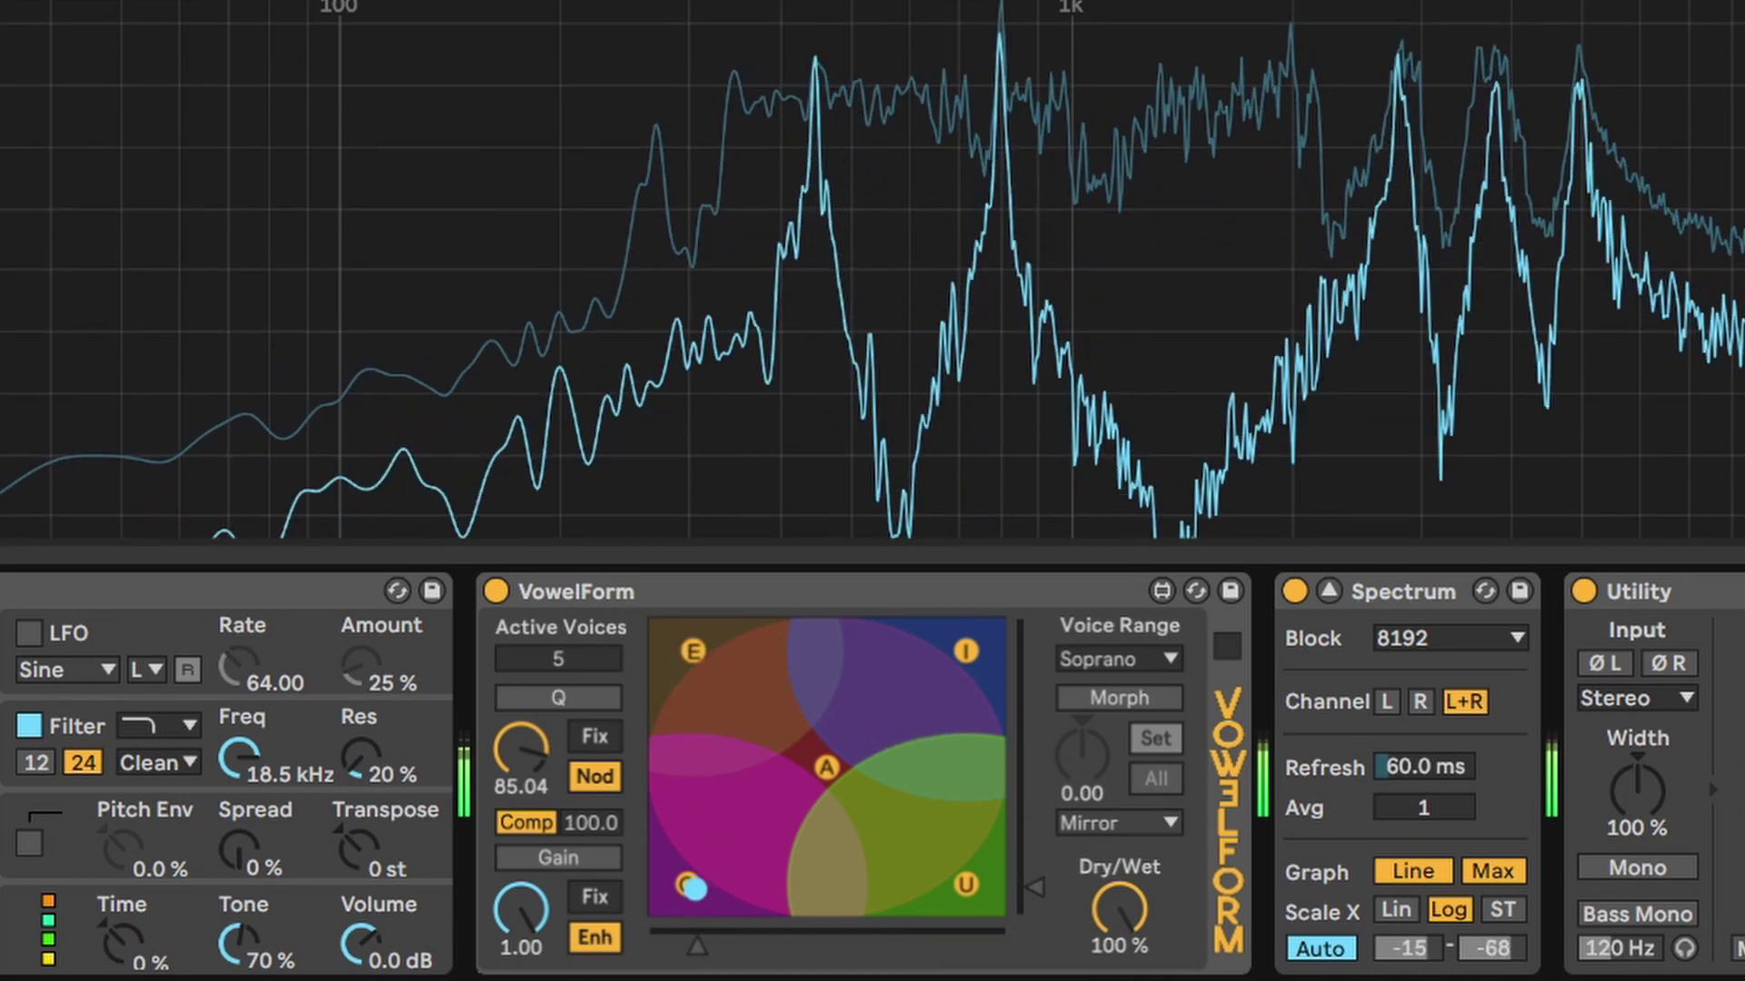
key(space)
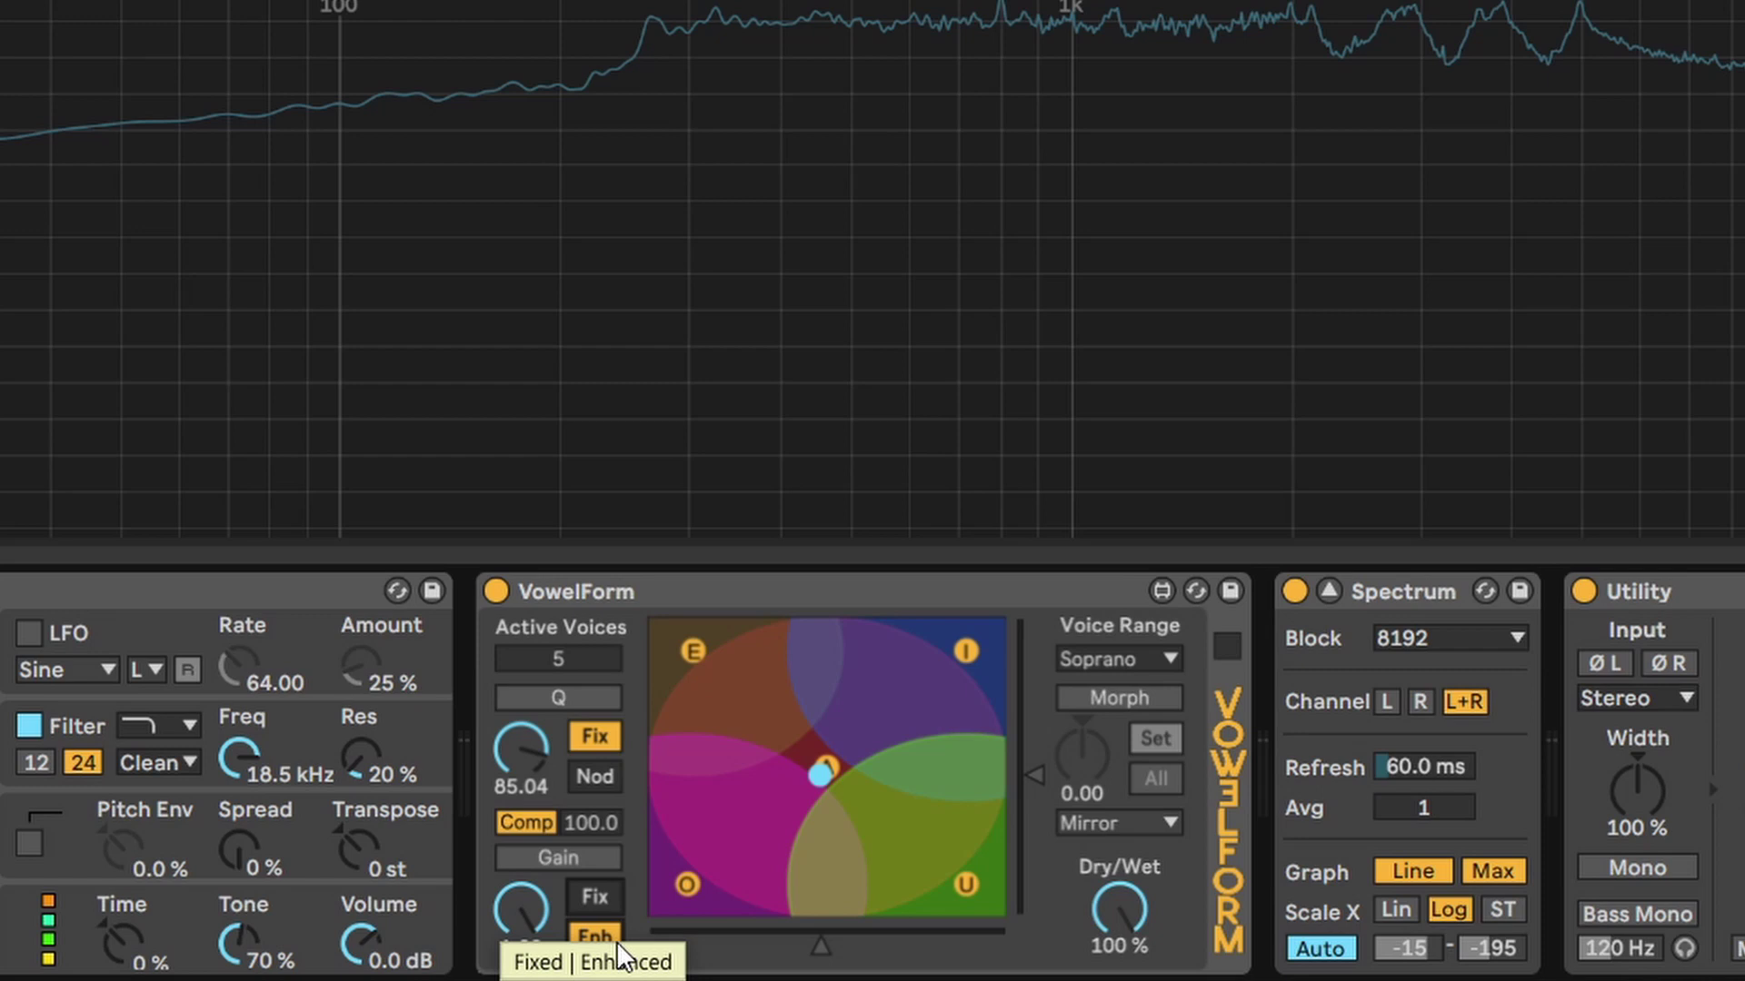
Step: Play the sound while lowering the gain to 0.30 and raising it to 1.00, and switch the gain mode to Fix
key(space)
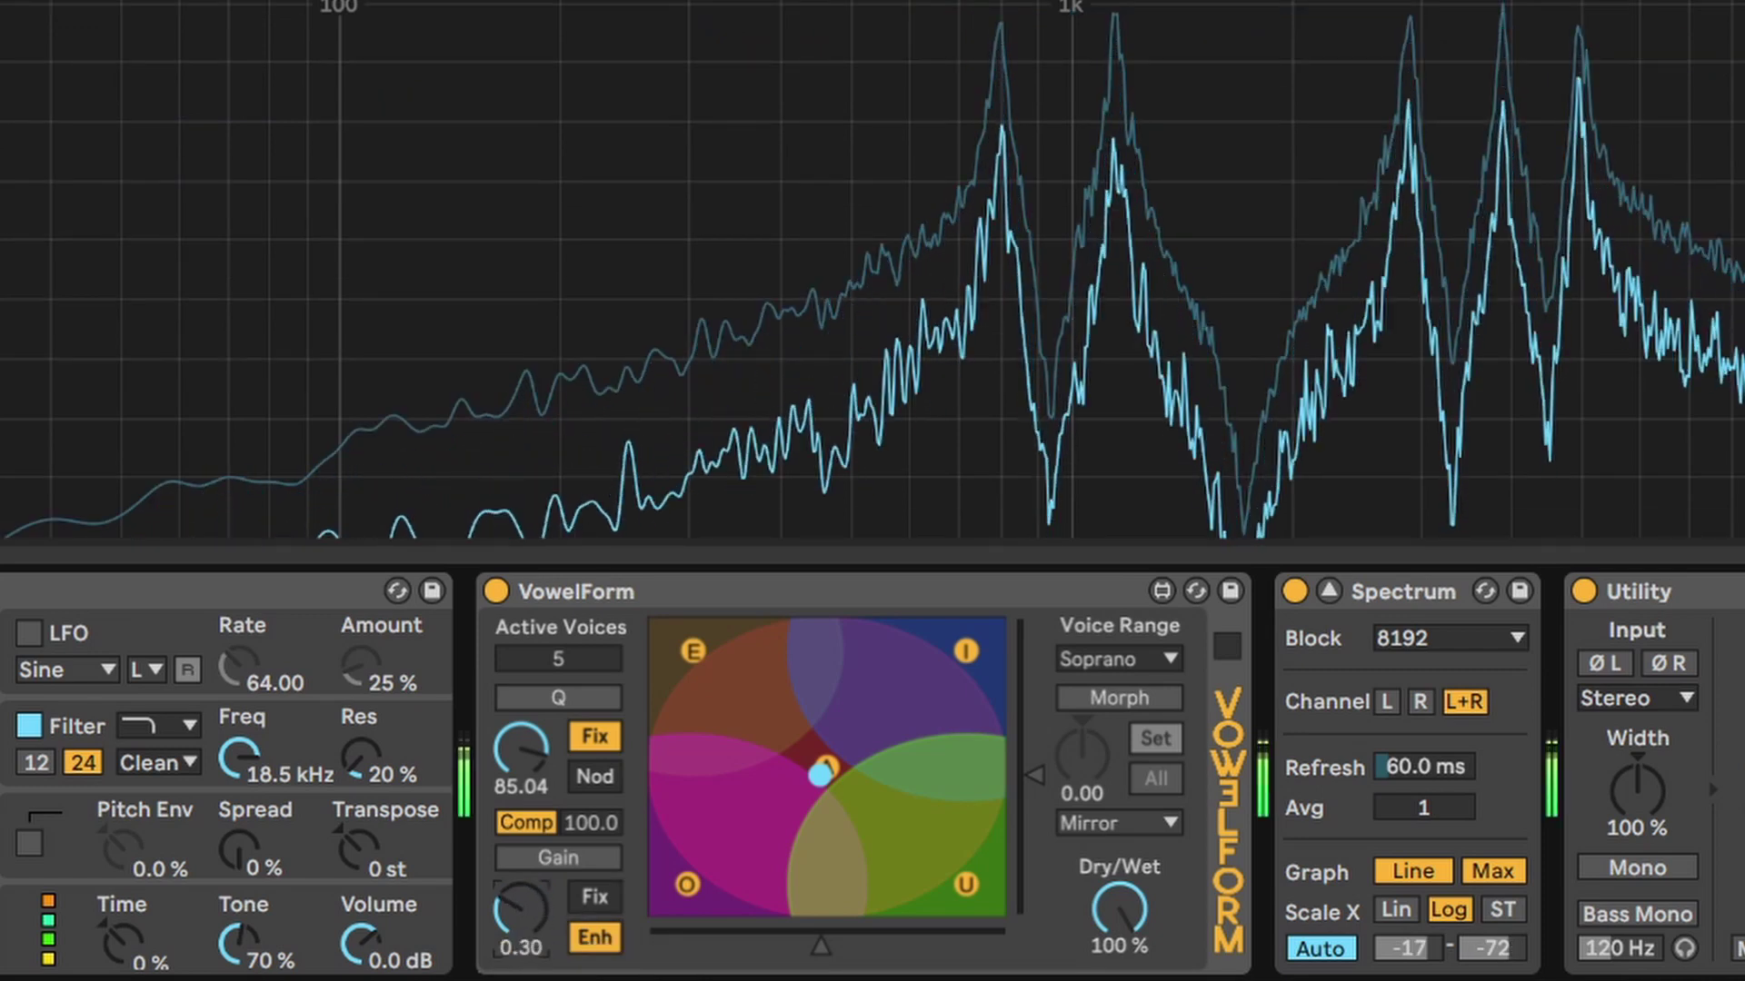
mouse_move(537, 907)
mouse_down()
mouse_move(536, 877)
mouse_move(536, 907)
mouse_up()
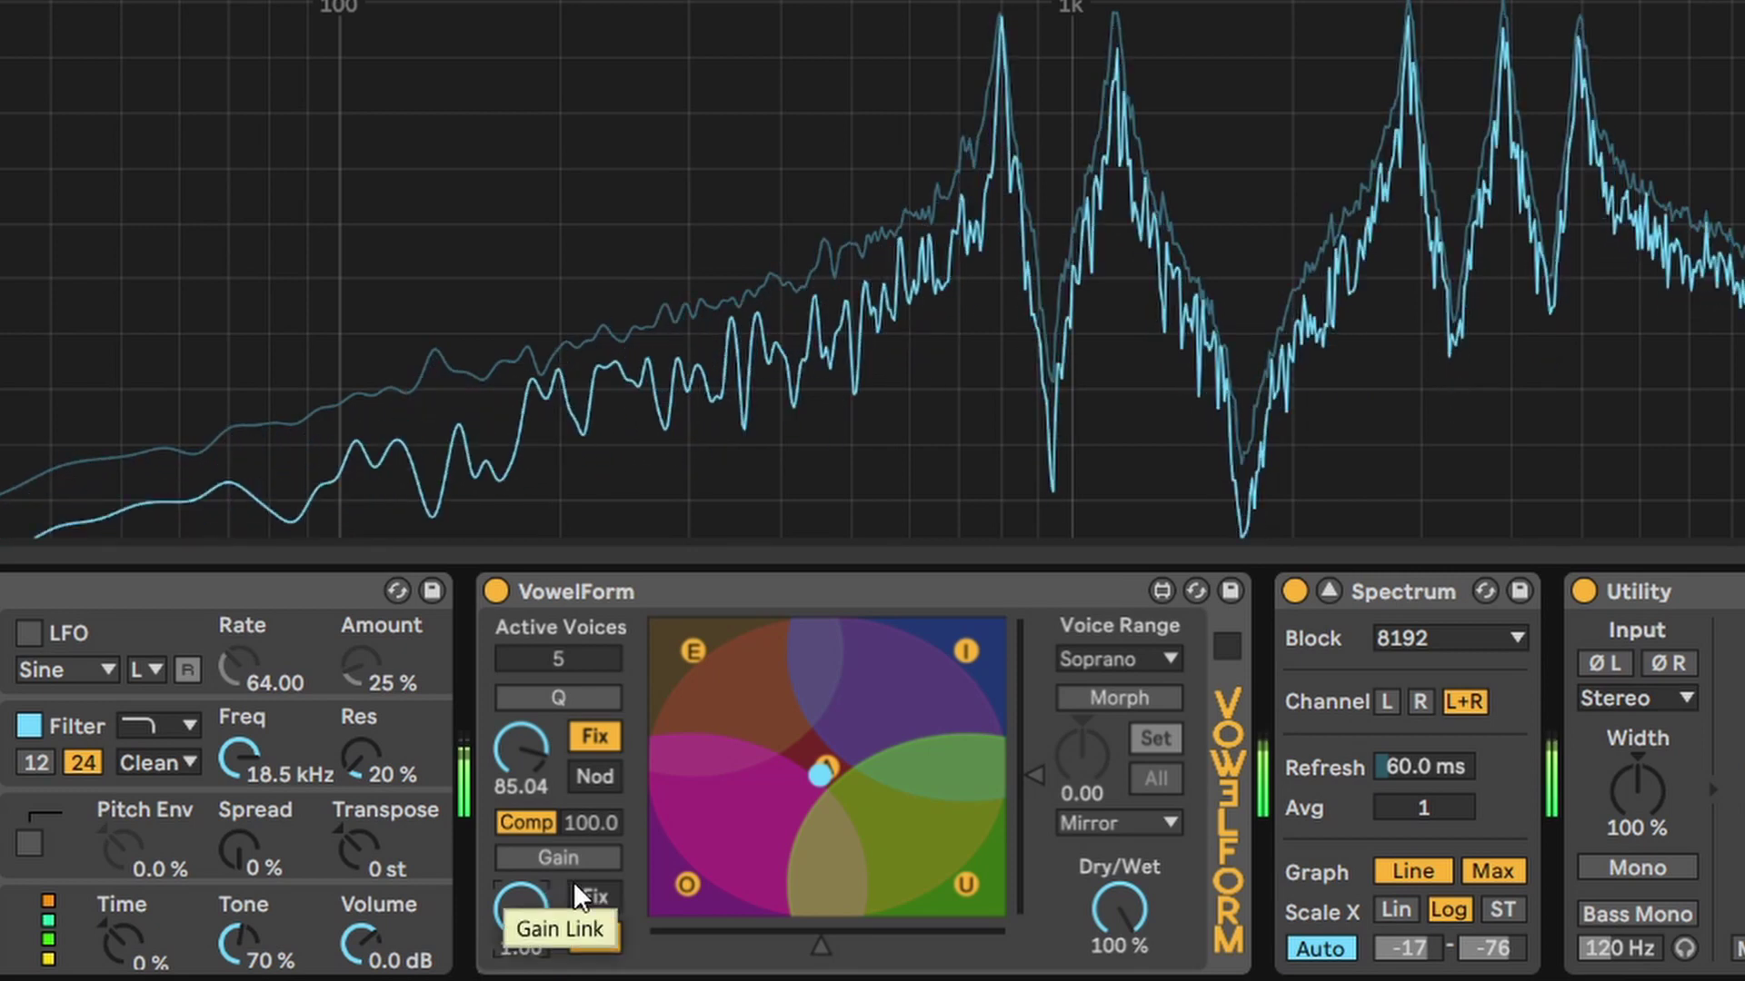
click(596, 895)
mouse_move(544, 891)
mouse_down()
mouse_move(543, 957)
mouse_move(543, 884)
mouse_up()
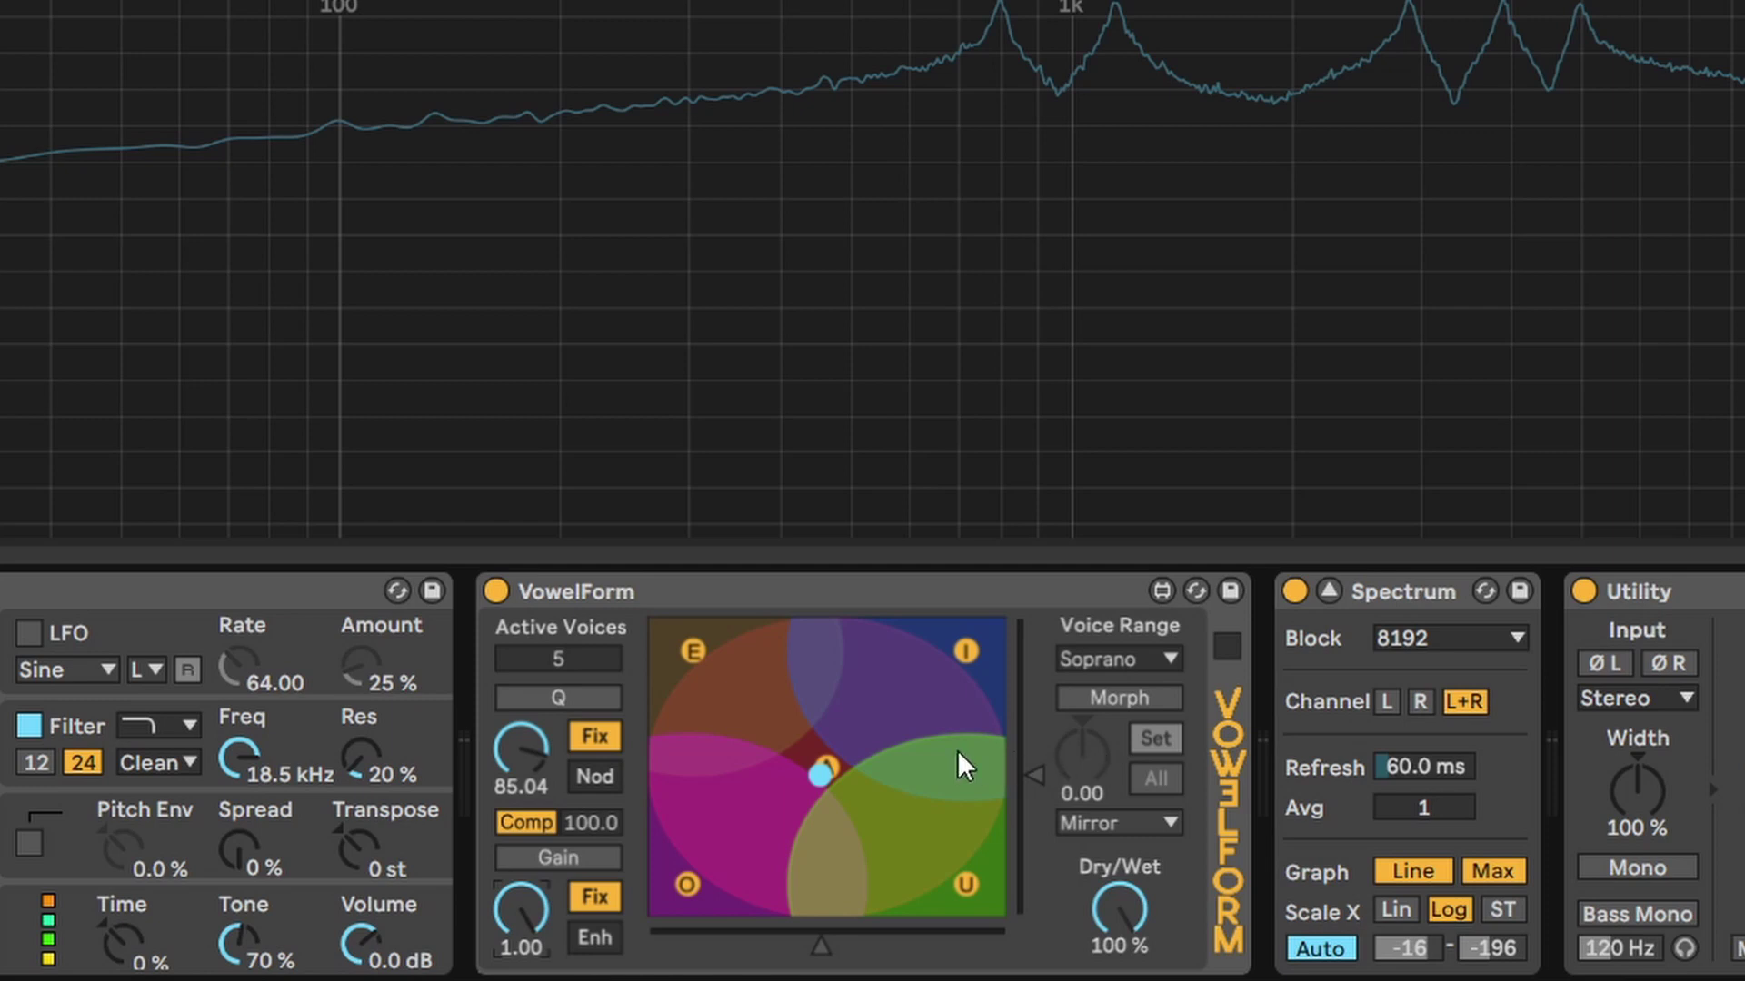
Step: Play the sound to audition the Odd/Even morph at 100 with Q Link on
key(space)
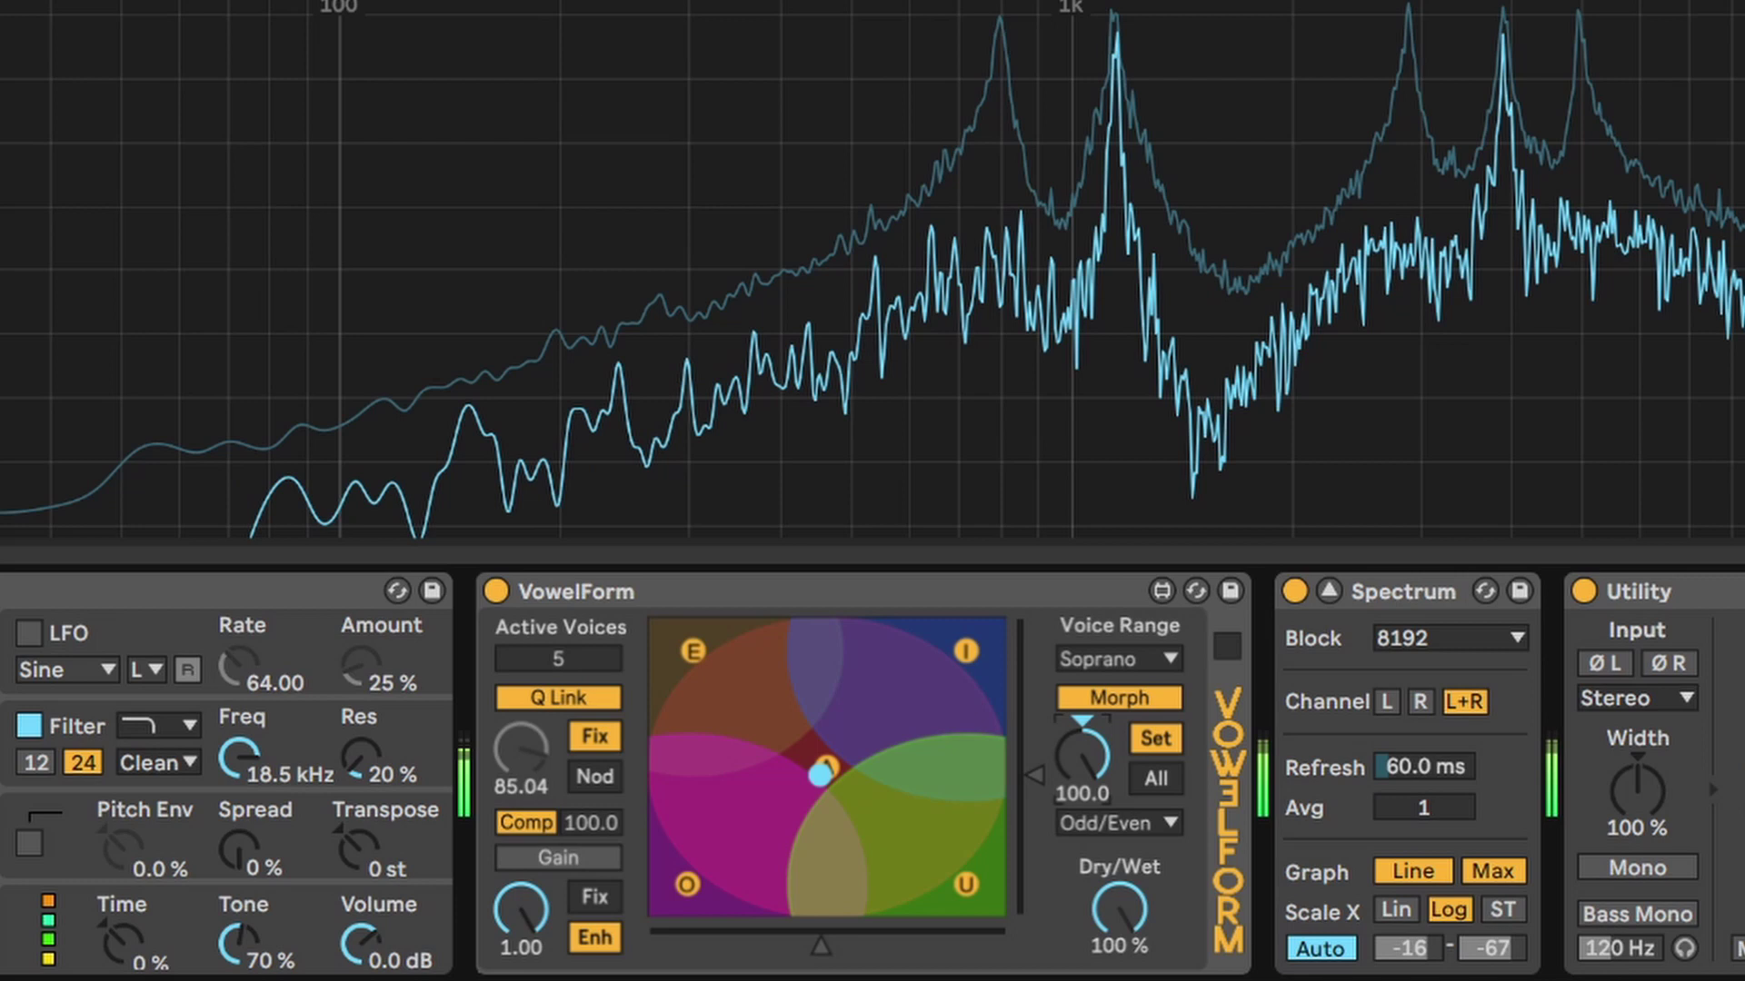
key(space)
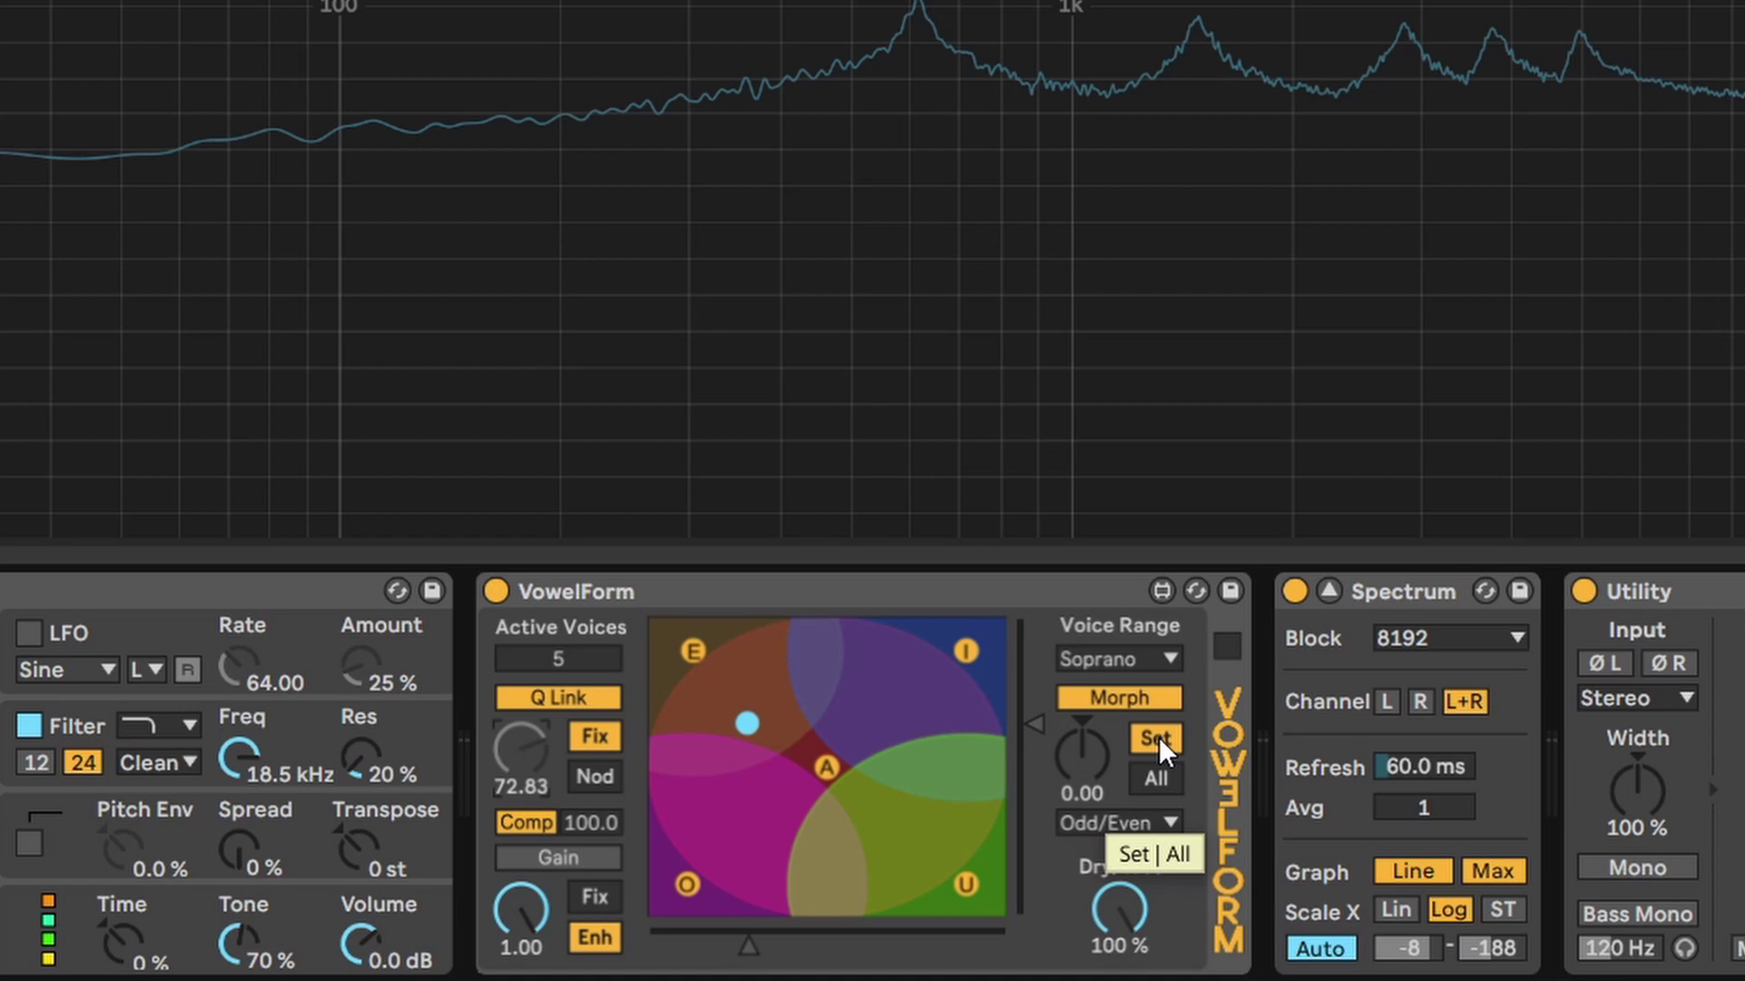
Step: Try the Alto, Bass and Soprano voice ranges during playback and set the voice range to Tenor
click(1119, 660)
click(1106, 693)
click(1115, 663)
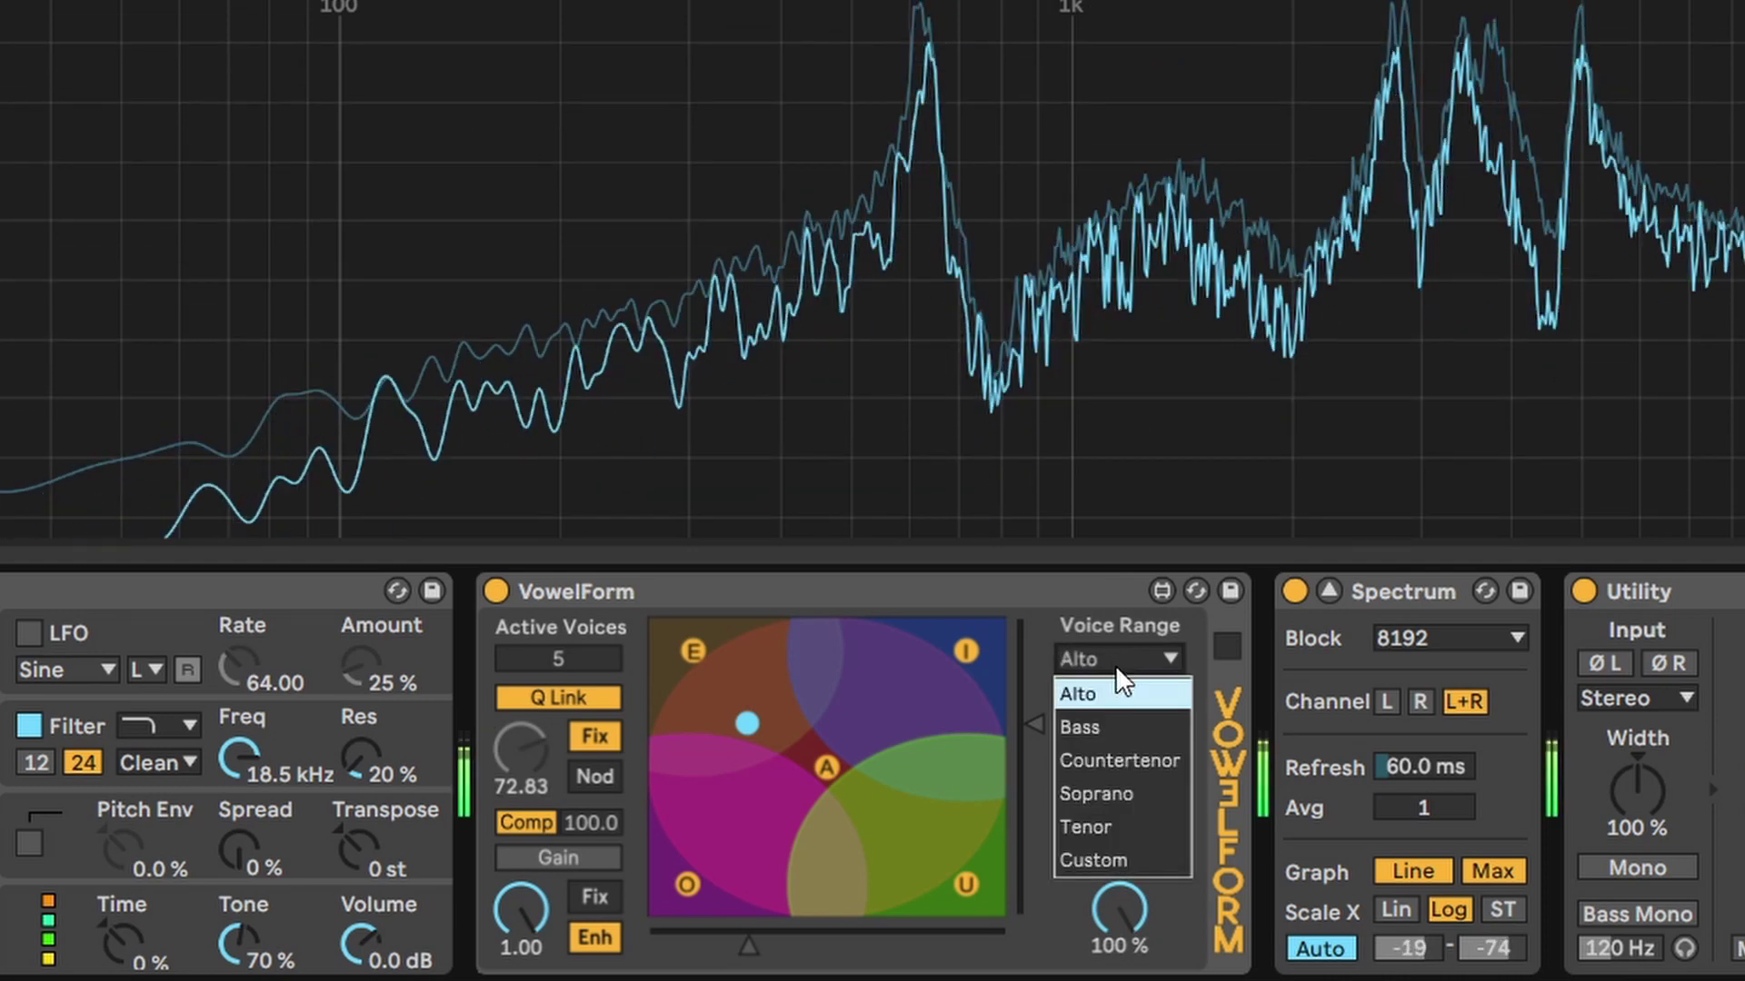
click(1098, 727)
click(1120, 660)
click(1102, 792)
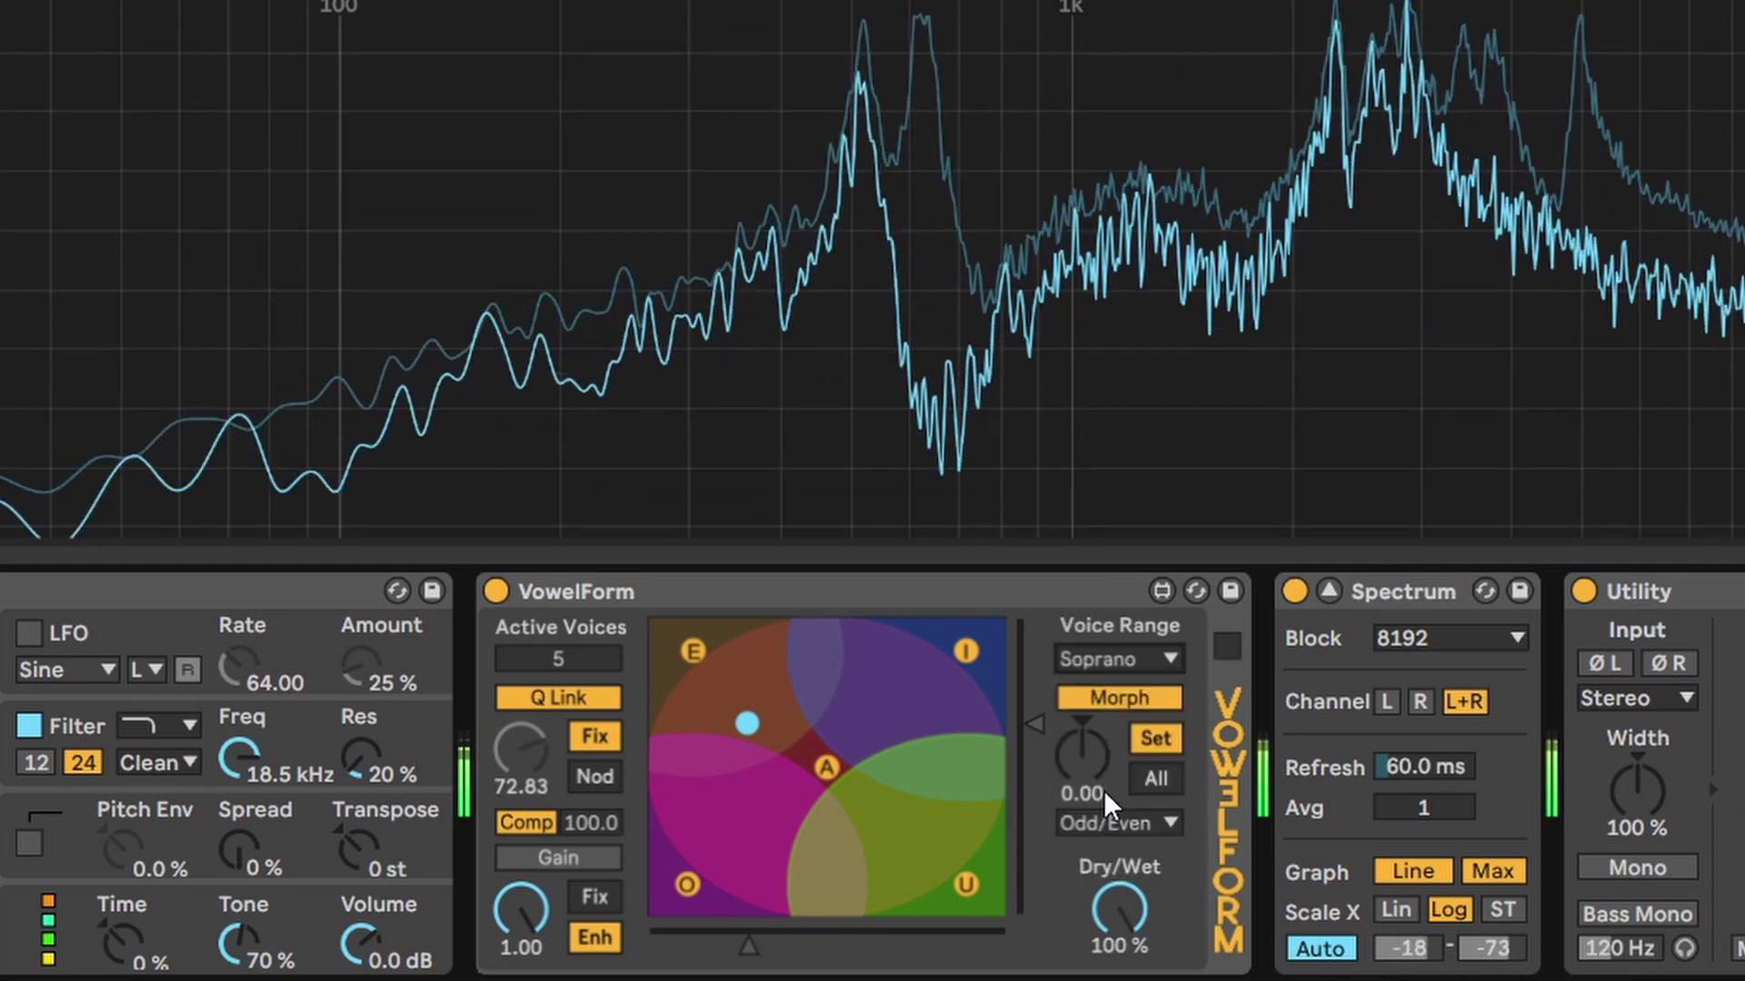
click(1115, 656)
click(1081, 683)
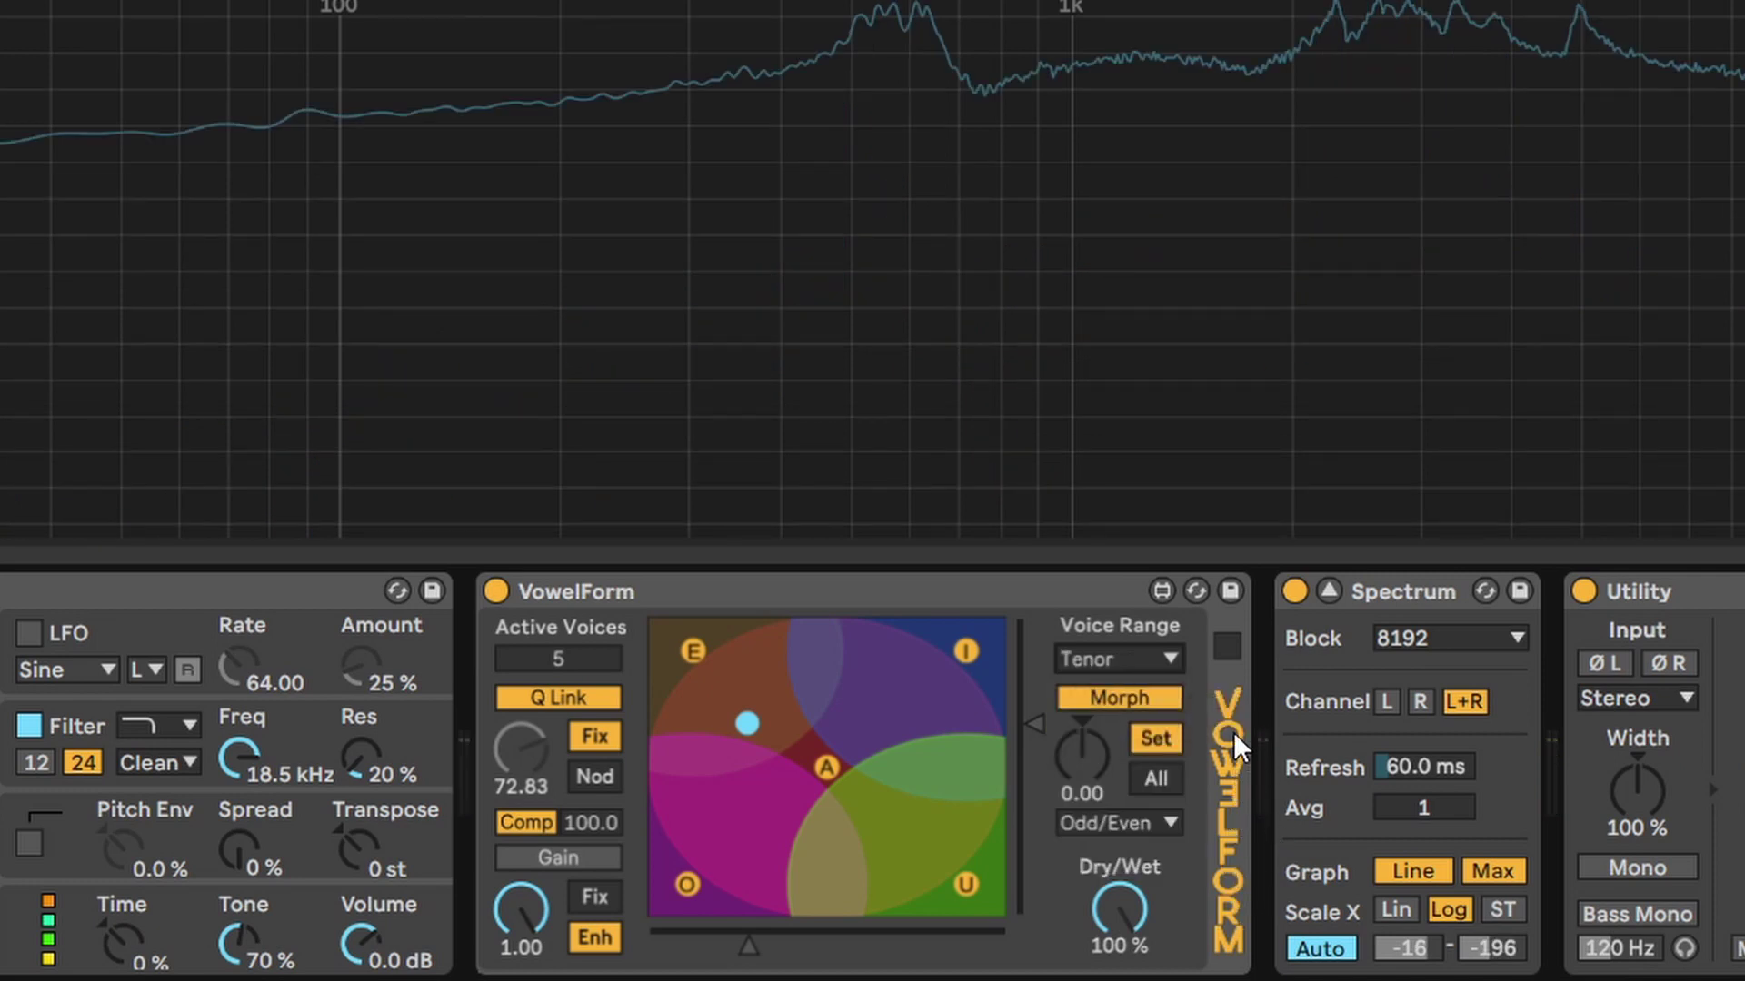
Step: Show VowelForm's additional settings and turn off formants F1, F3 and F5, keeping F2 and F4 on
click(1227, 646)
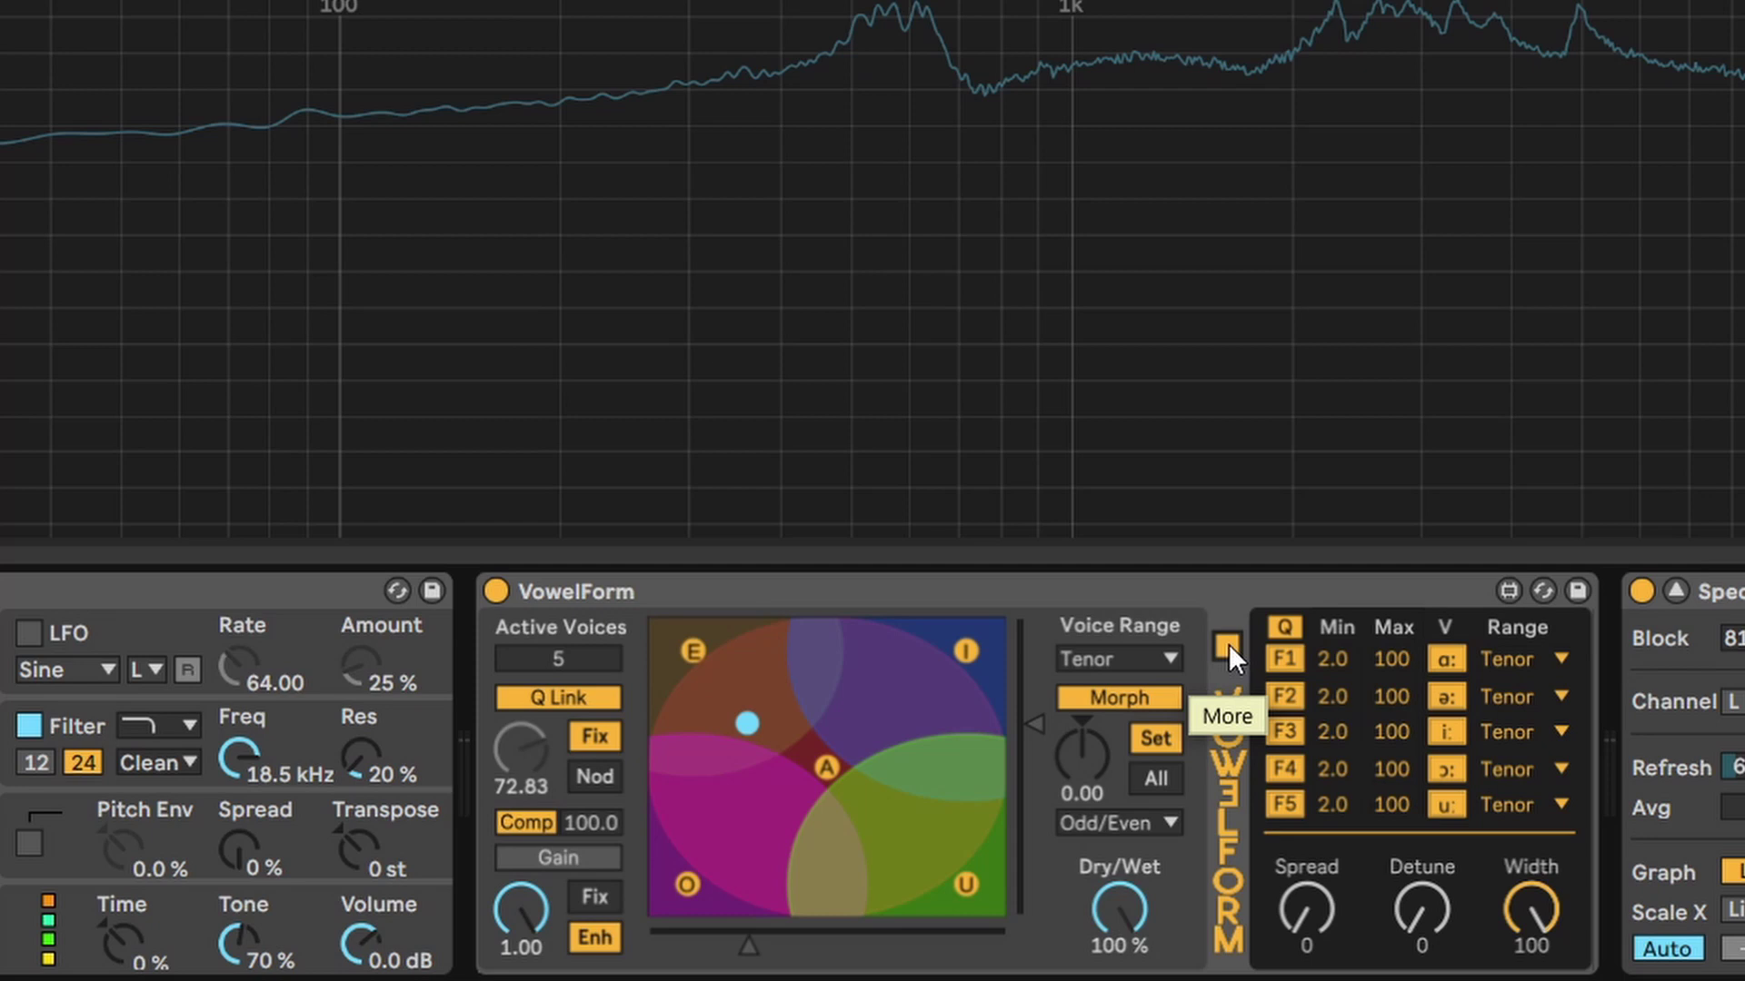
click(1284, 659)
click(1286, 696)
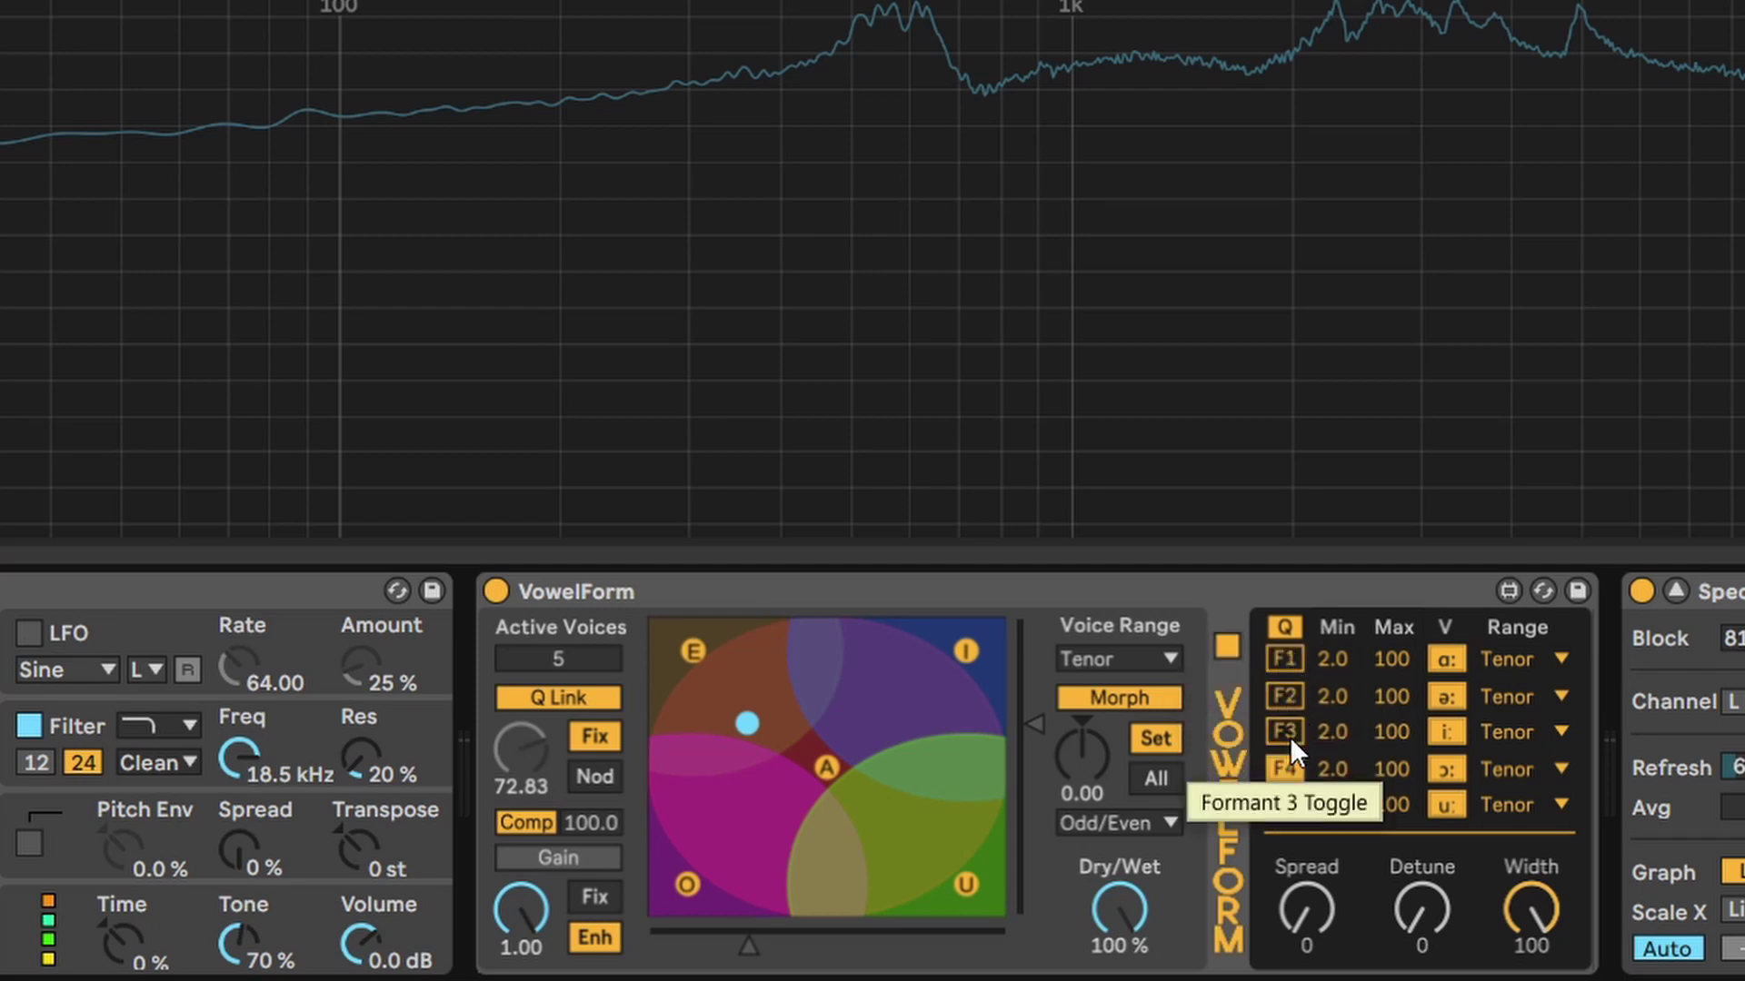
click(1286, 732)
click(1284, 804)
click(1284, 799)
click(1279, 696)
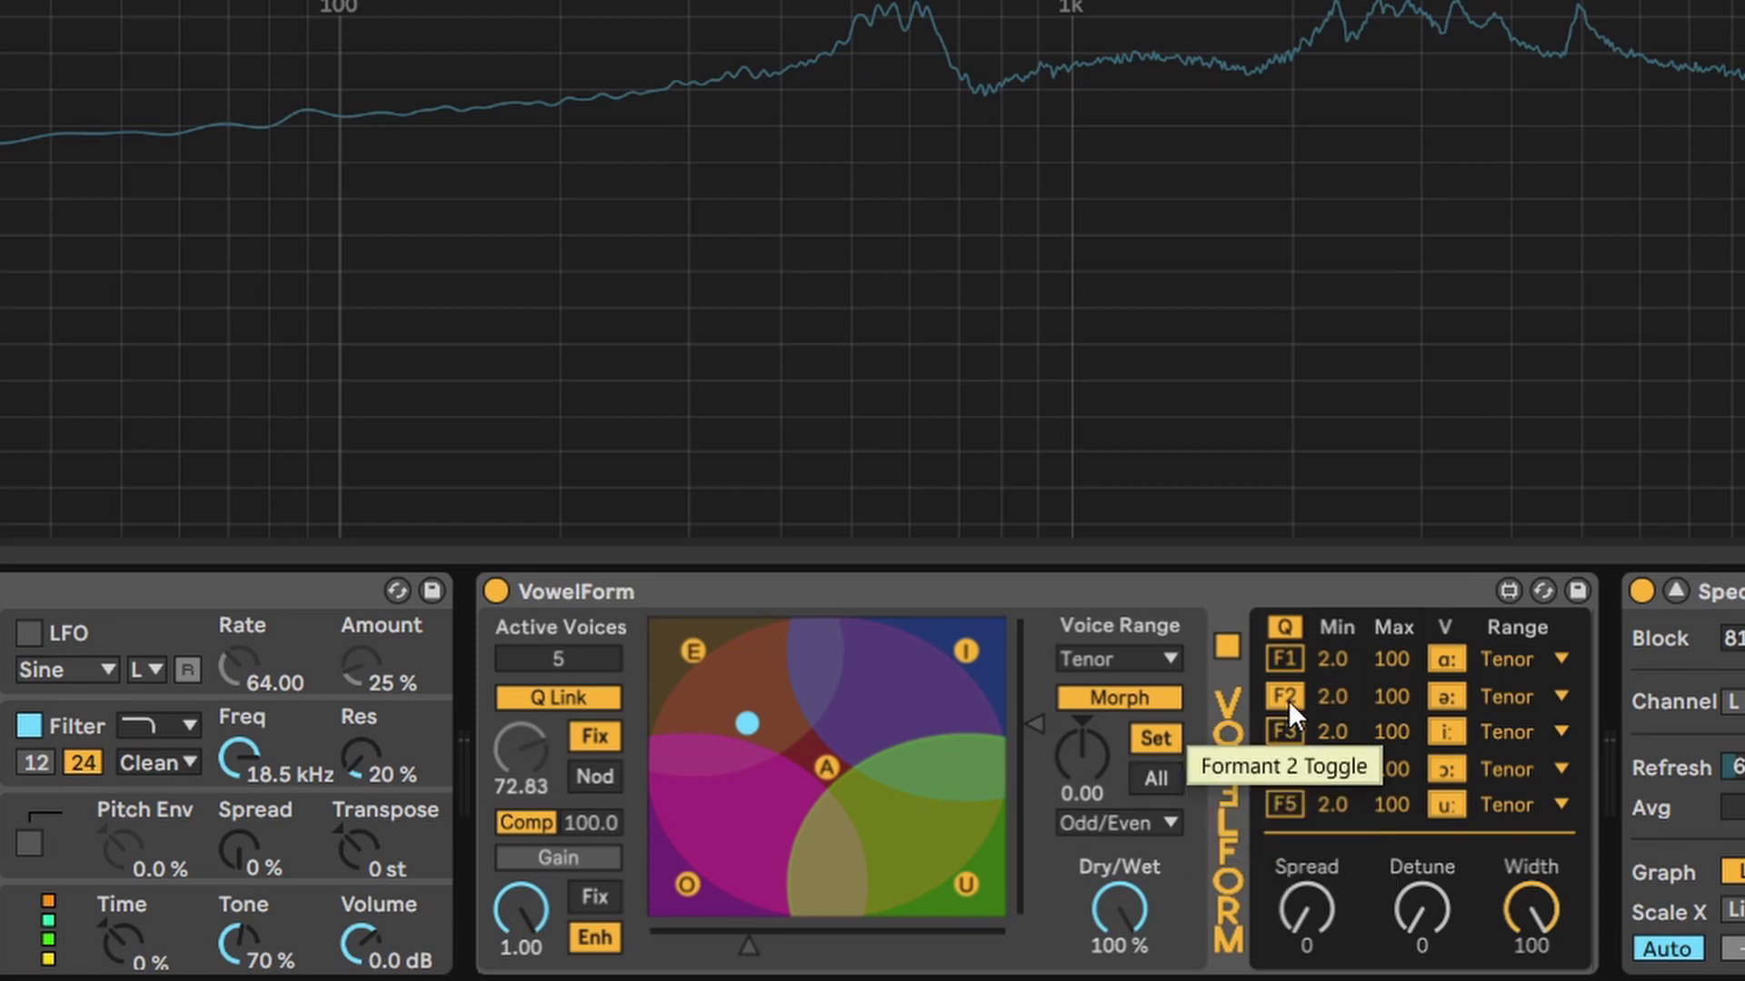
Step: Adjust the maximum gain in the matrix's Gain view and set every formant's Q minimum to about 42 and maximum to about 81
click(1285, 627)
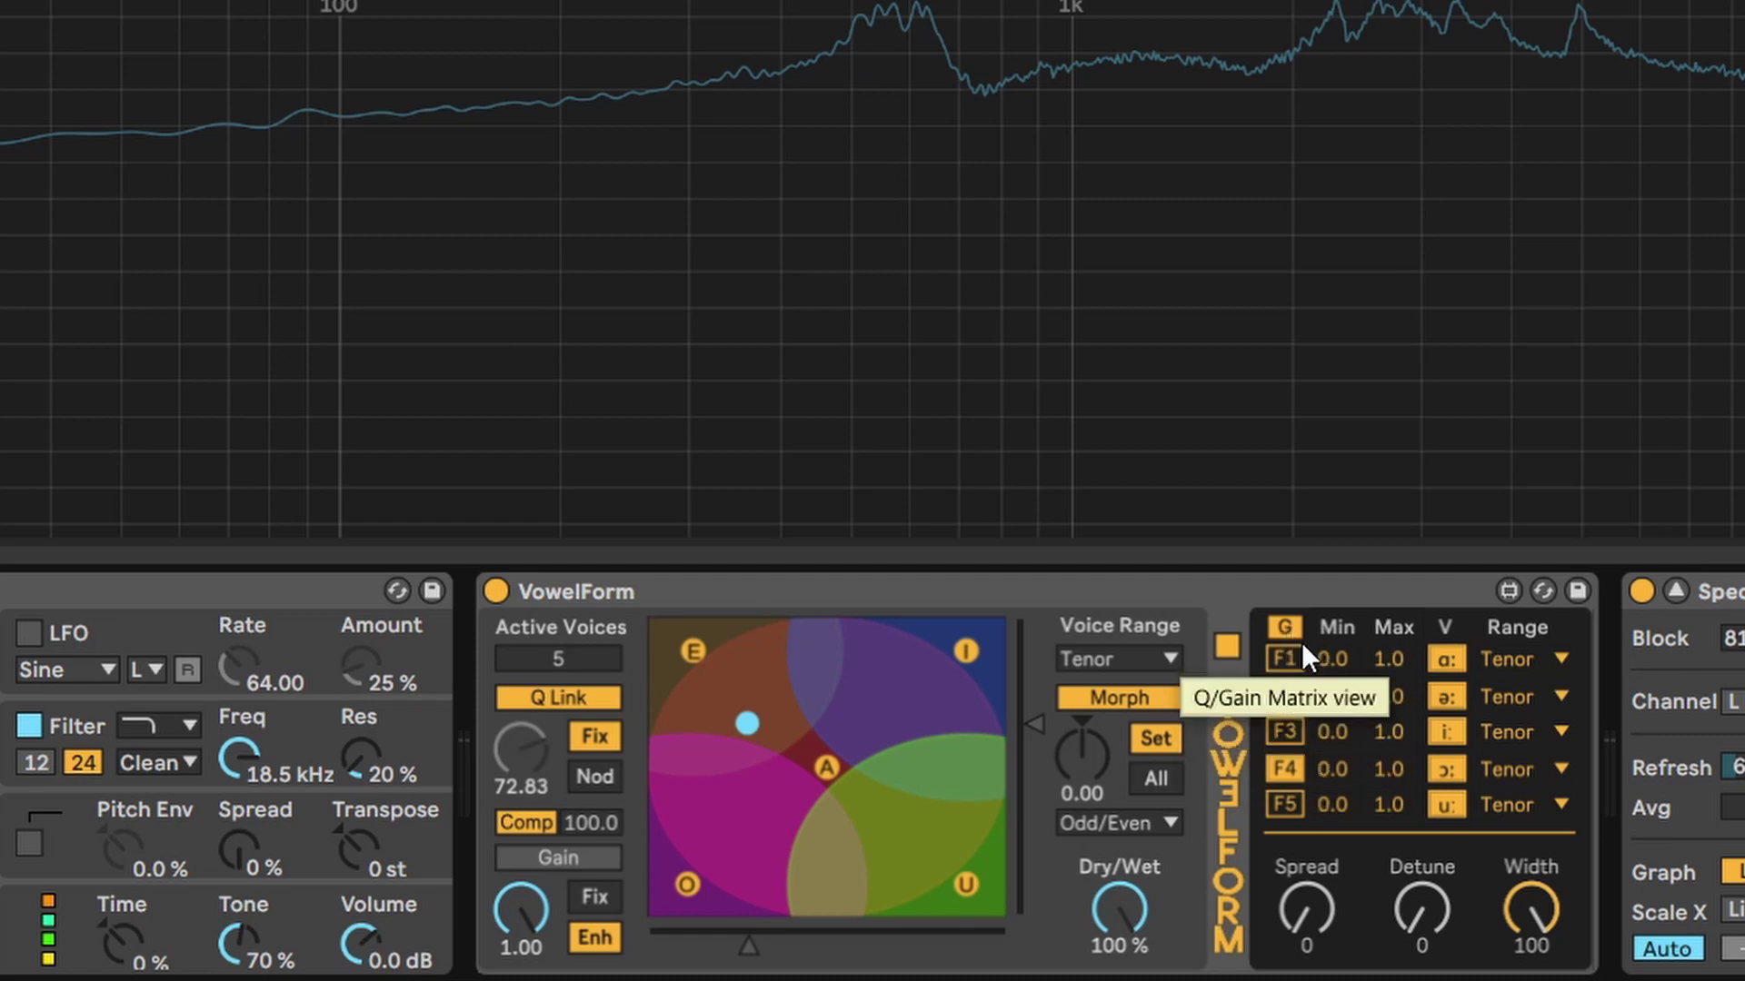
drag(1401, 696, 1390, 740)
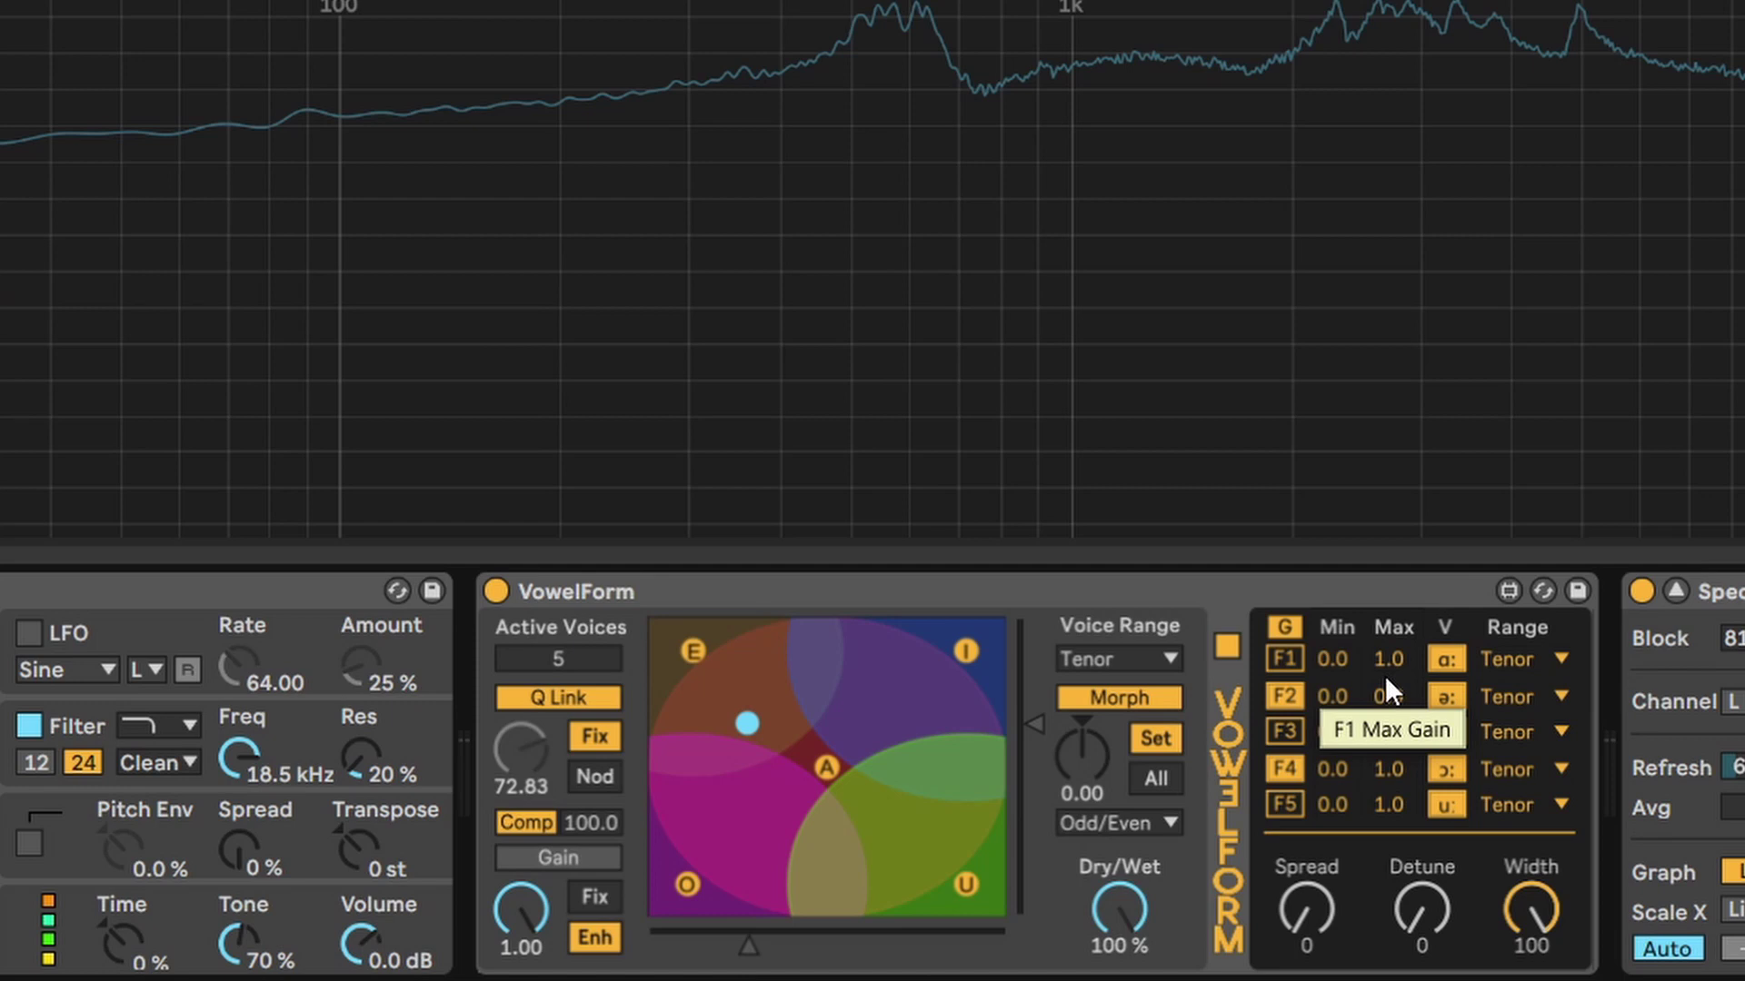
drag(1405, 635, 1405, 663)
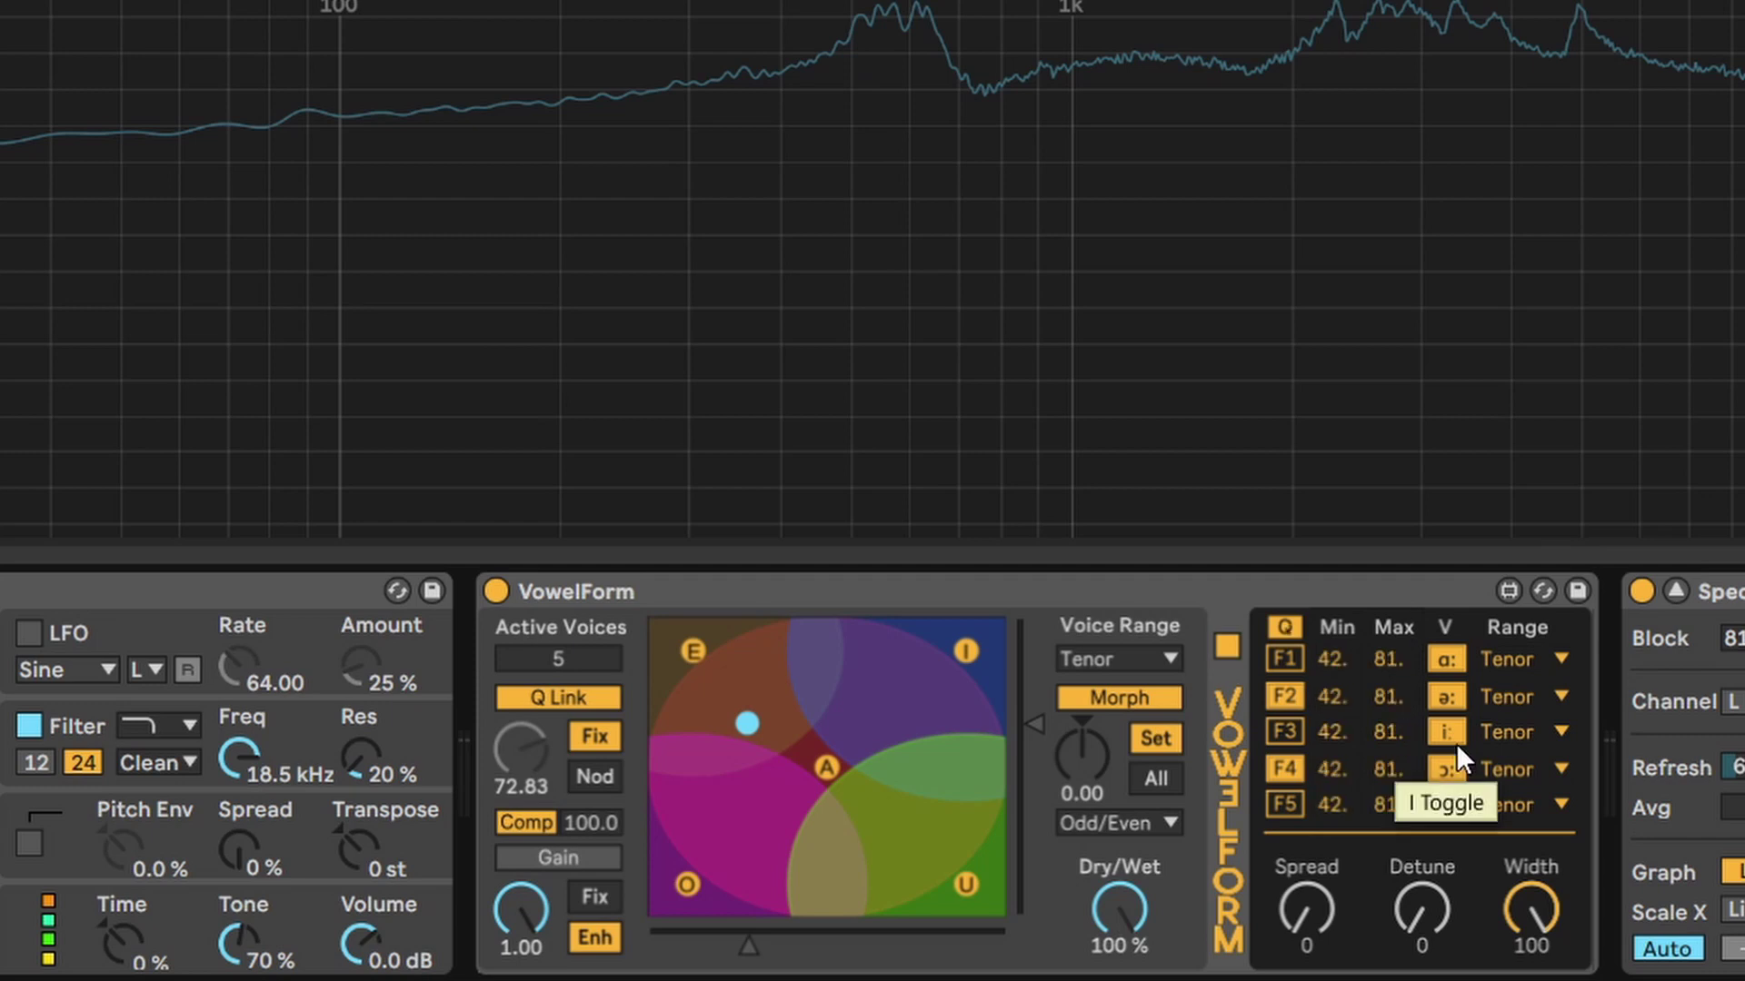
Step: Disable the O, U, I and E vowels so that only the A vowel stays active
click(1449, 770)
click(1449, 803)
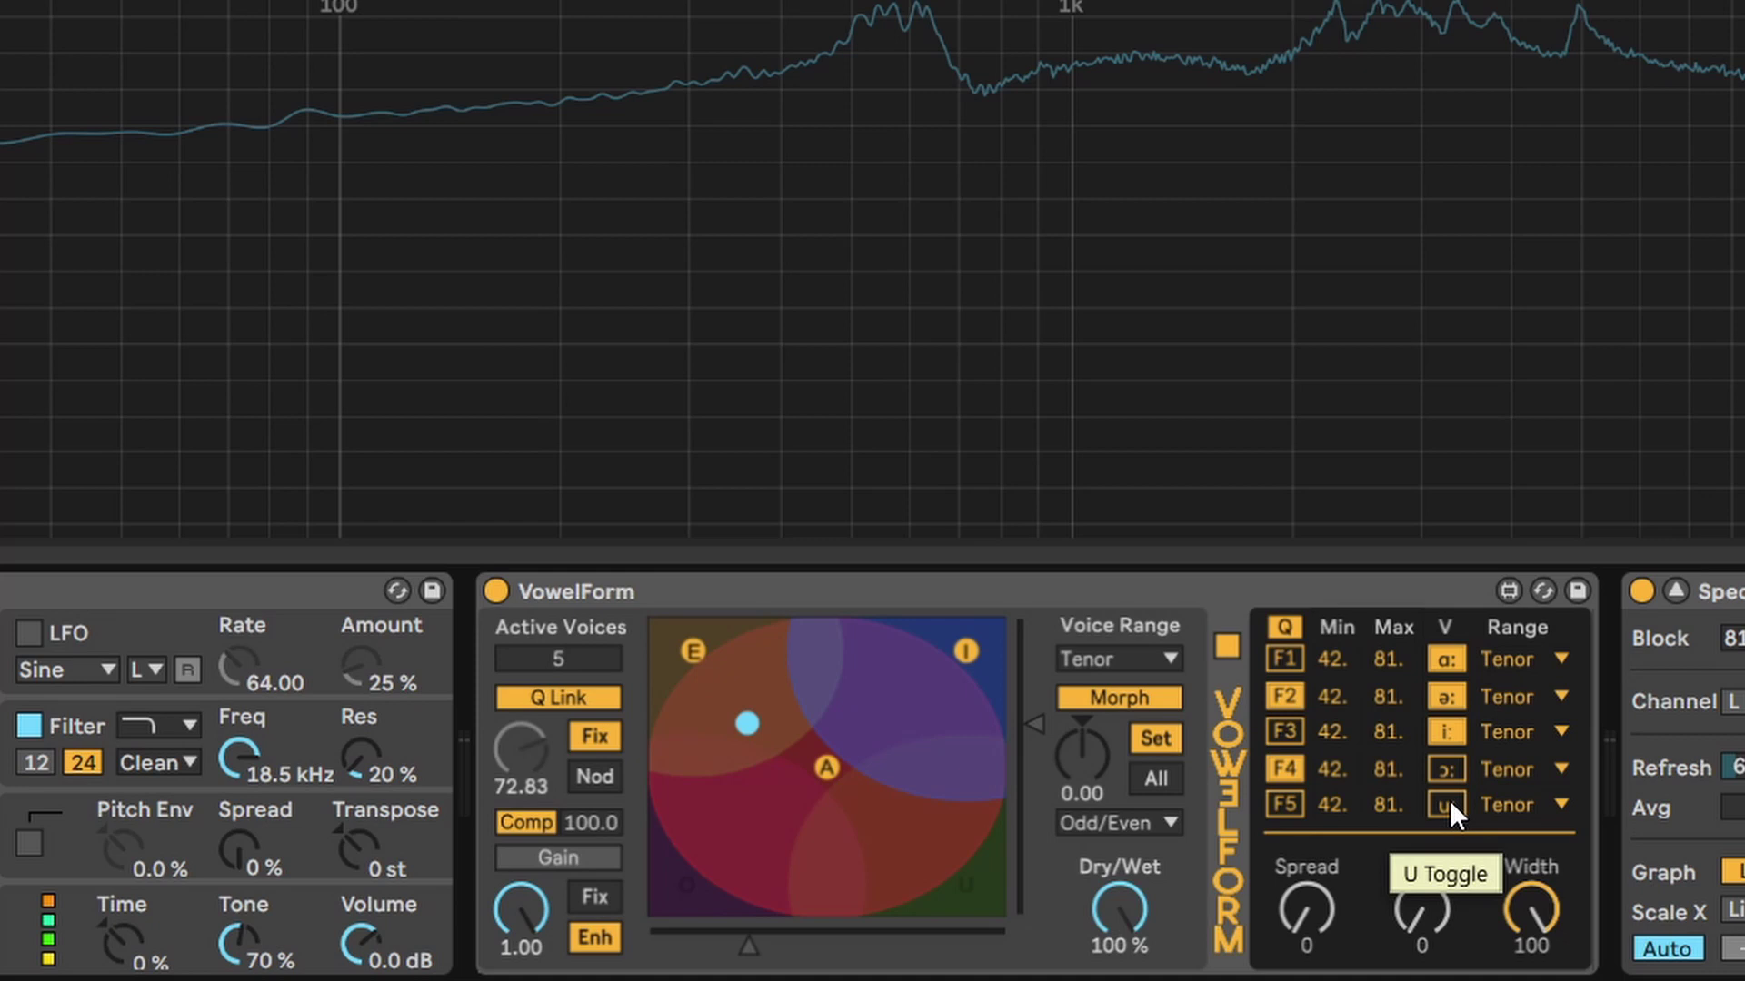
click(1453, 731)
click(1455, 704)
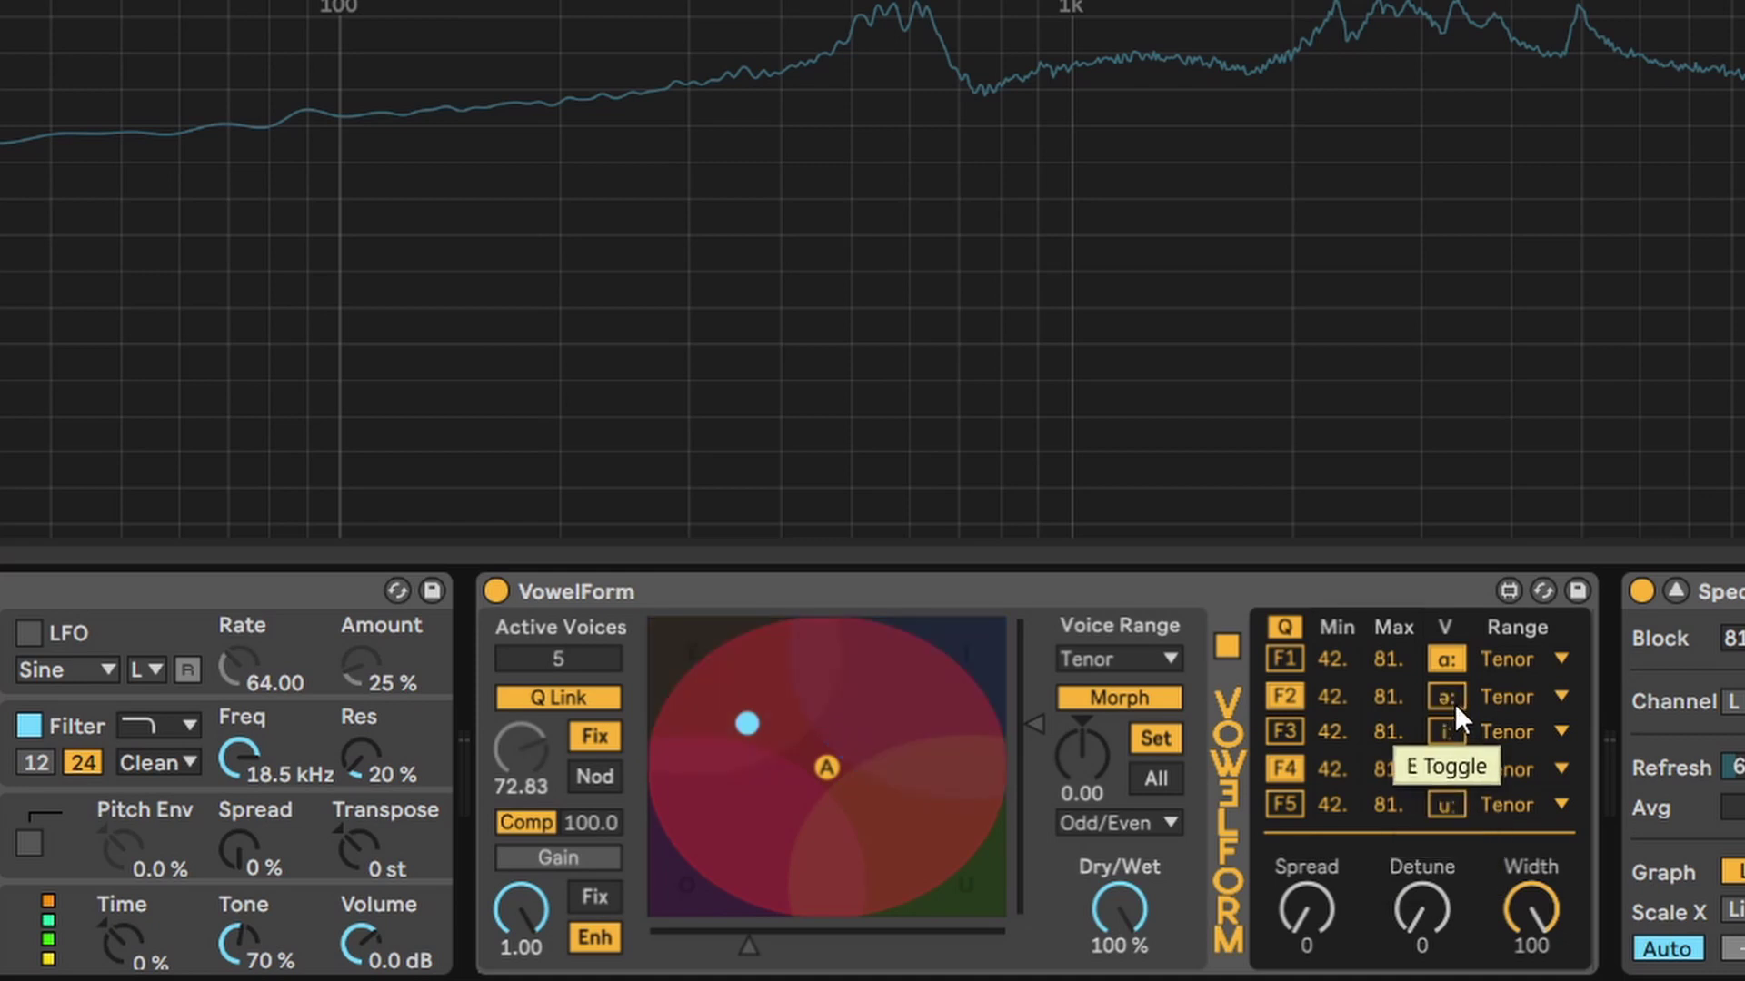
Step: Set the F1 voice range to Bass and the F3 voice range to Soprano
click(1523, 663)
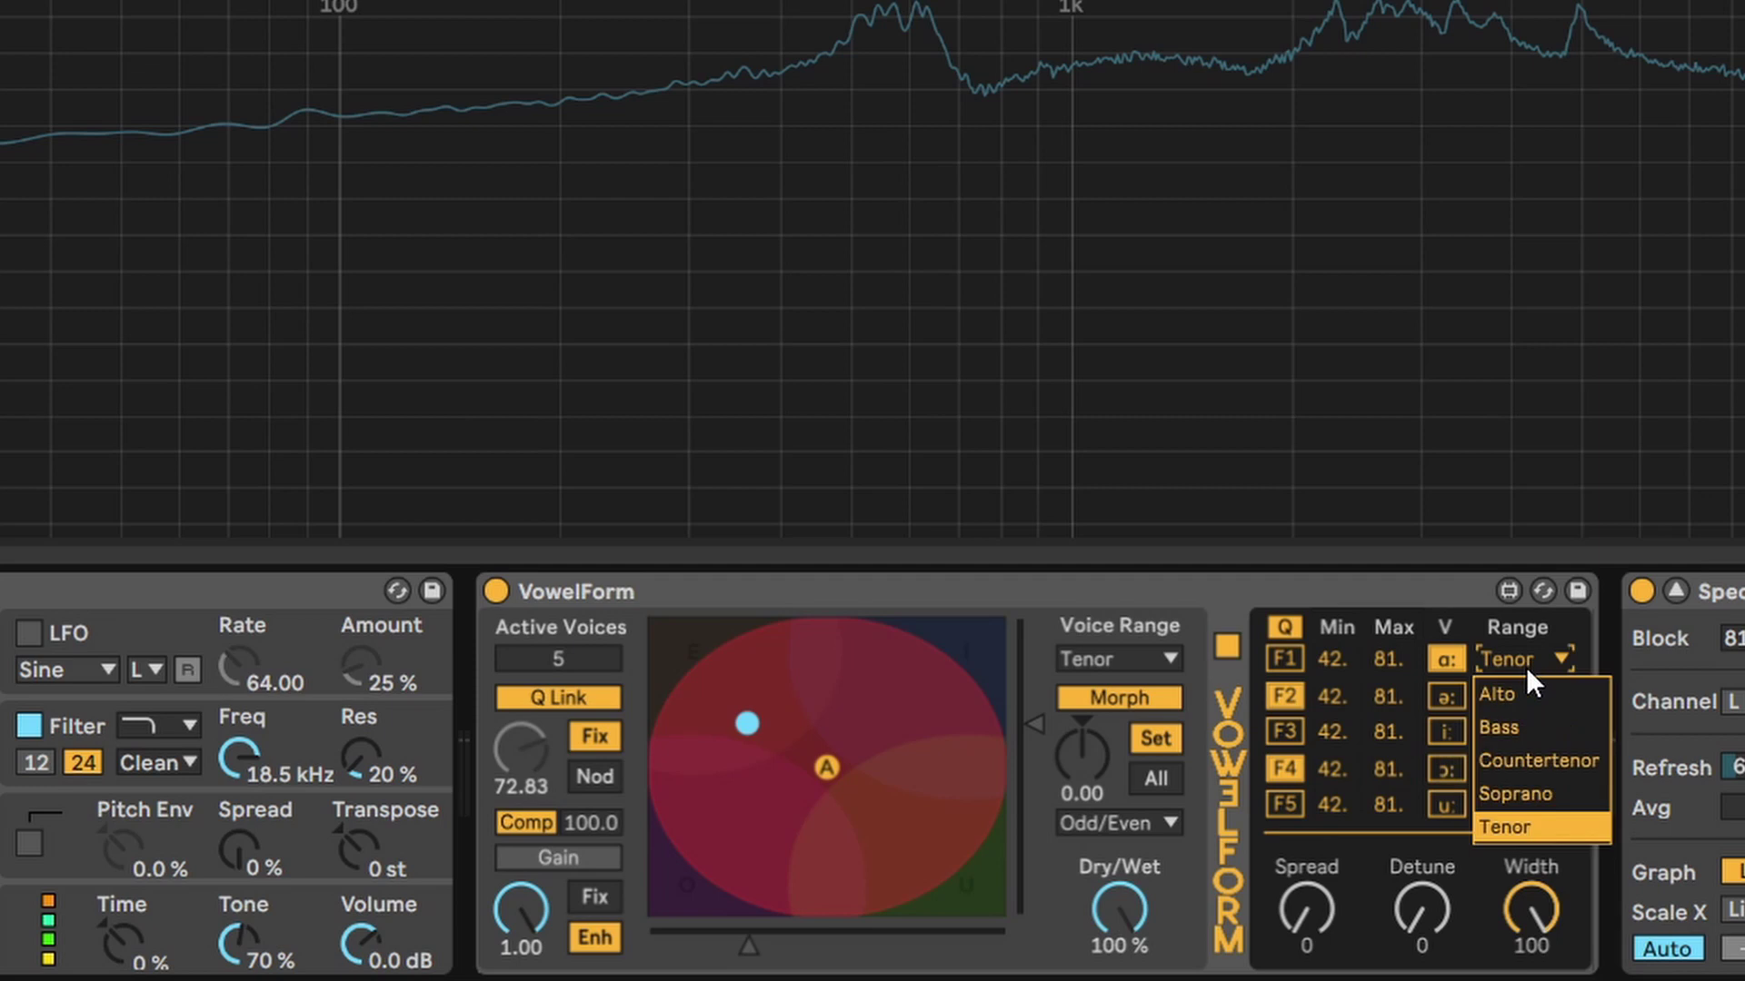
click(1542, 727)
click(1524, 738)
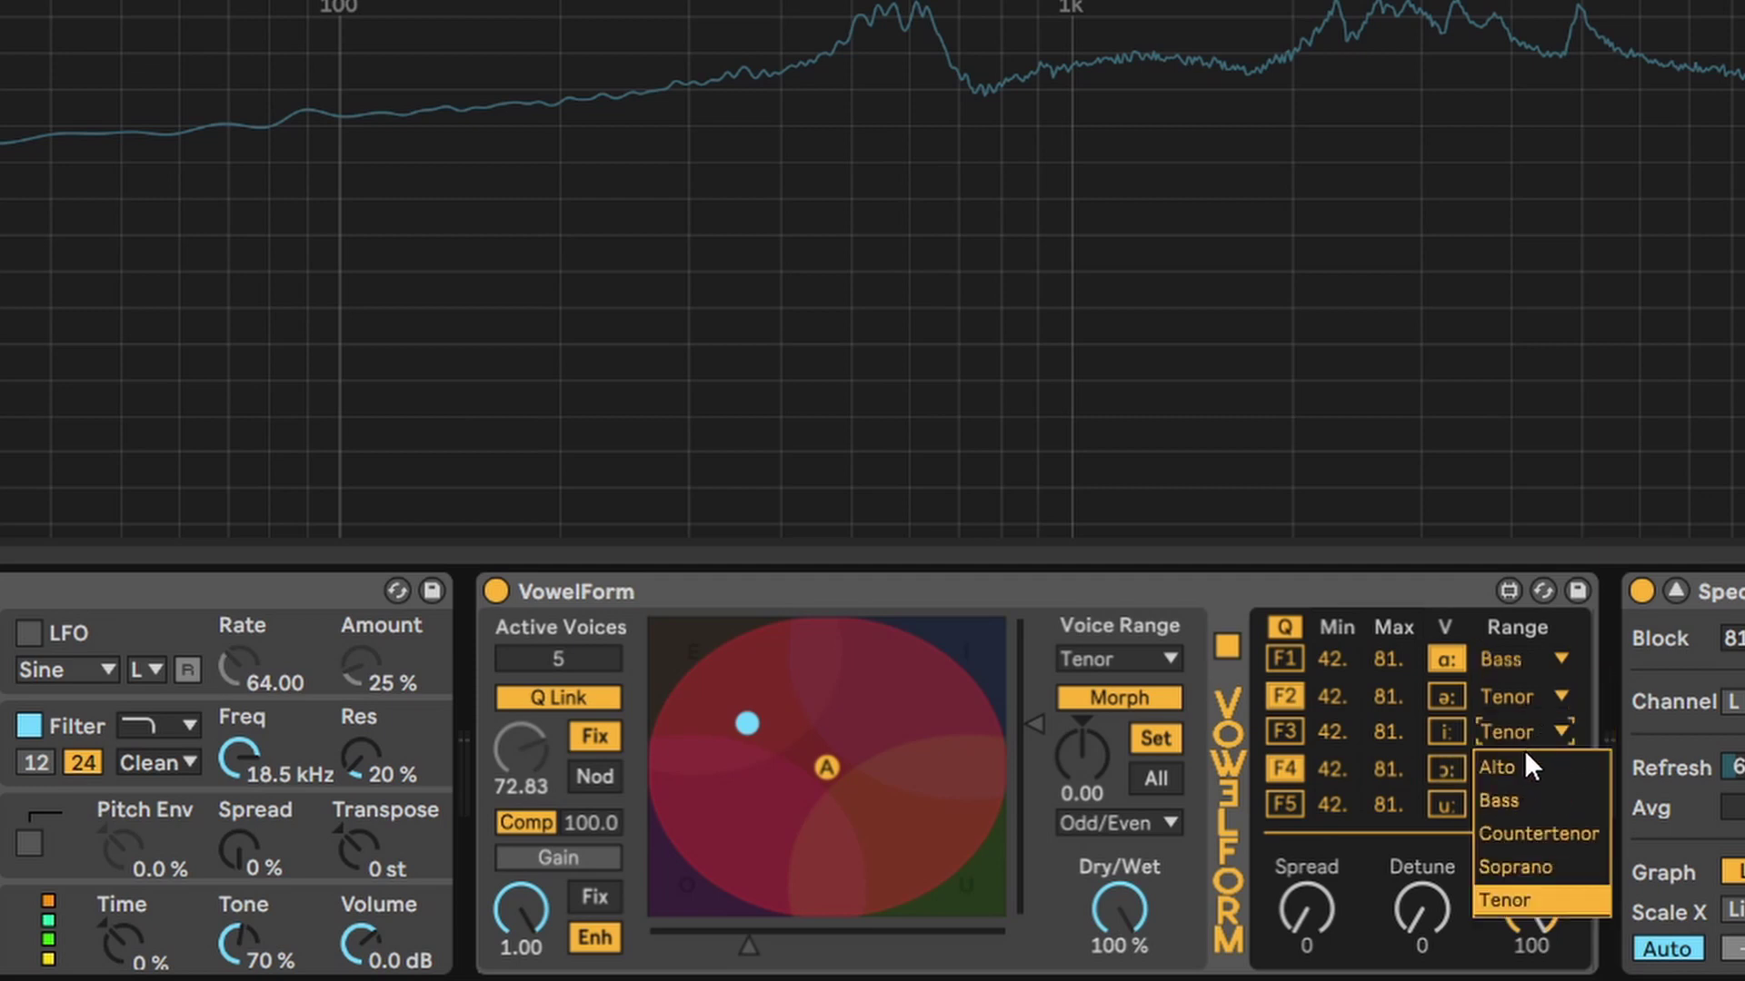
click(1506, 858)
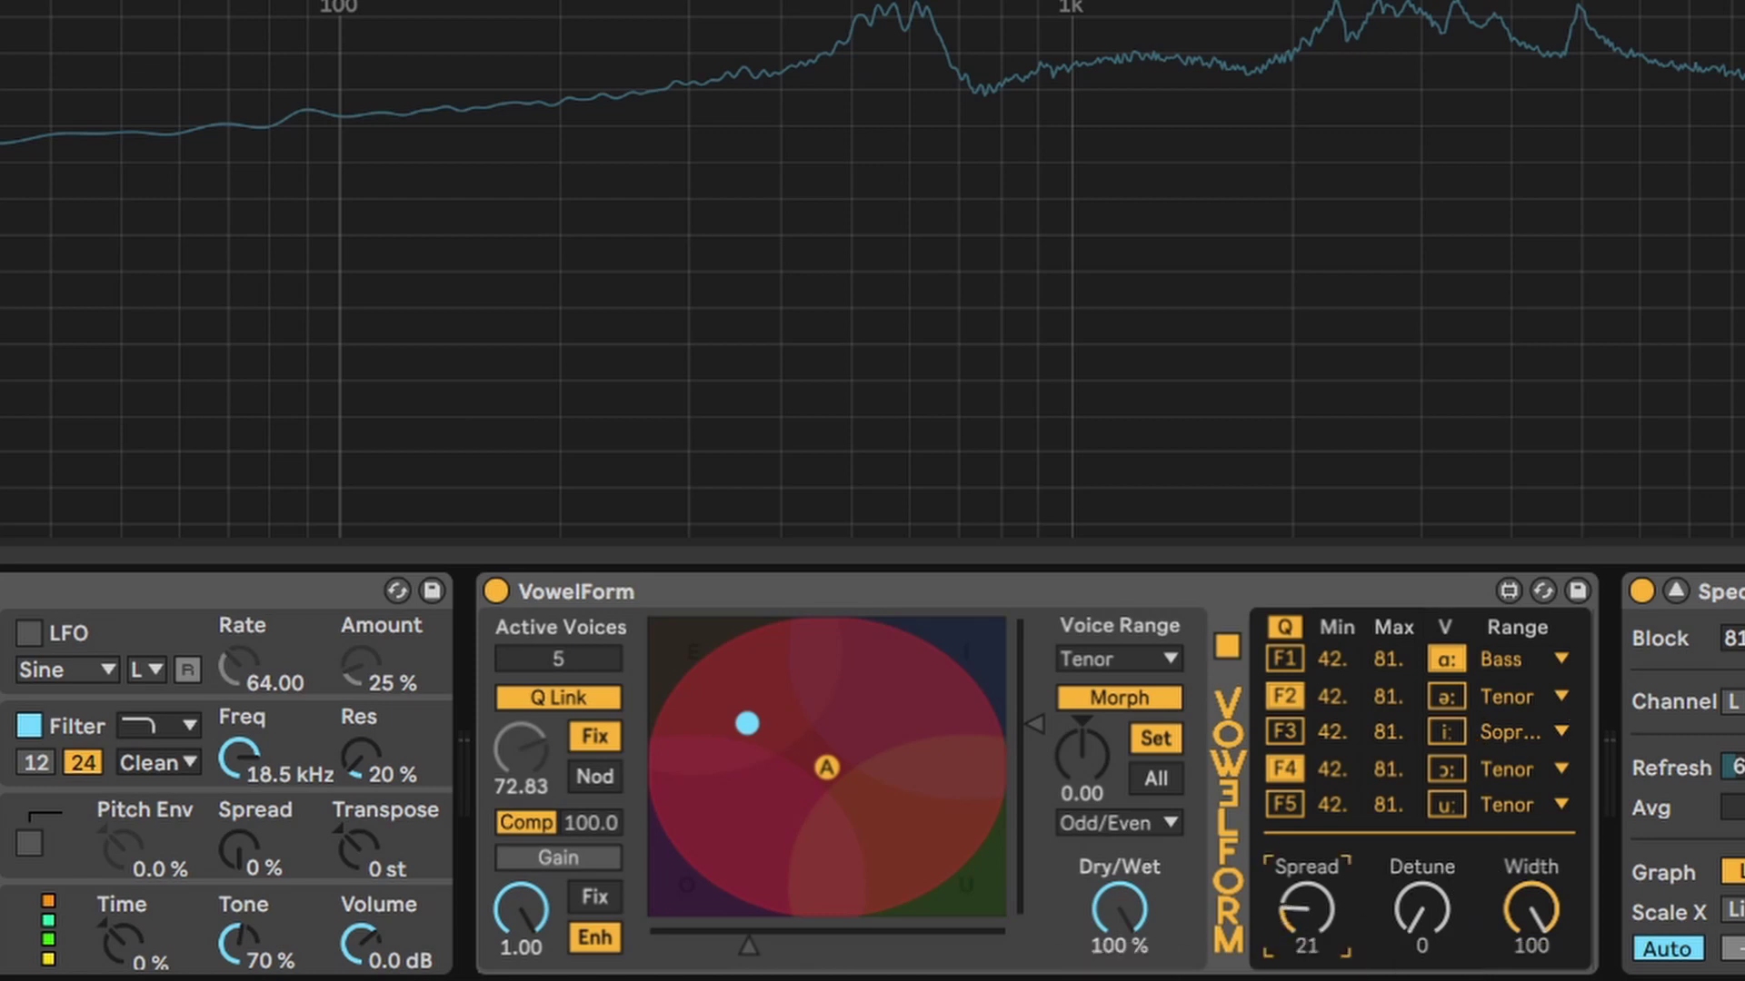
Step: Set Spread to 33 and Detune to 17, and adjust the Width
click(1419, 943)
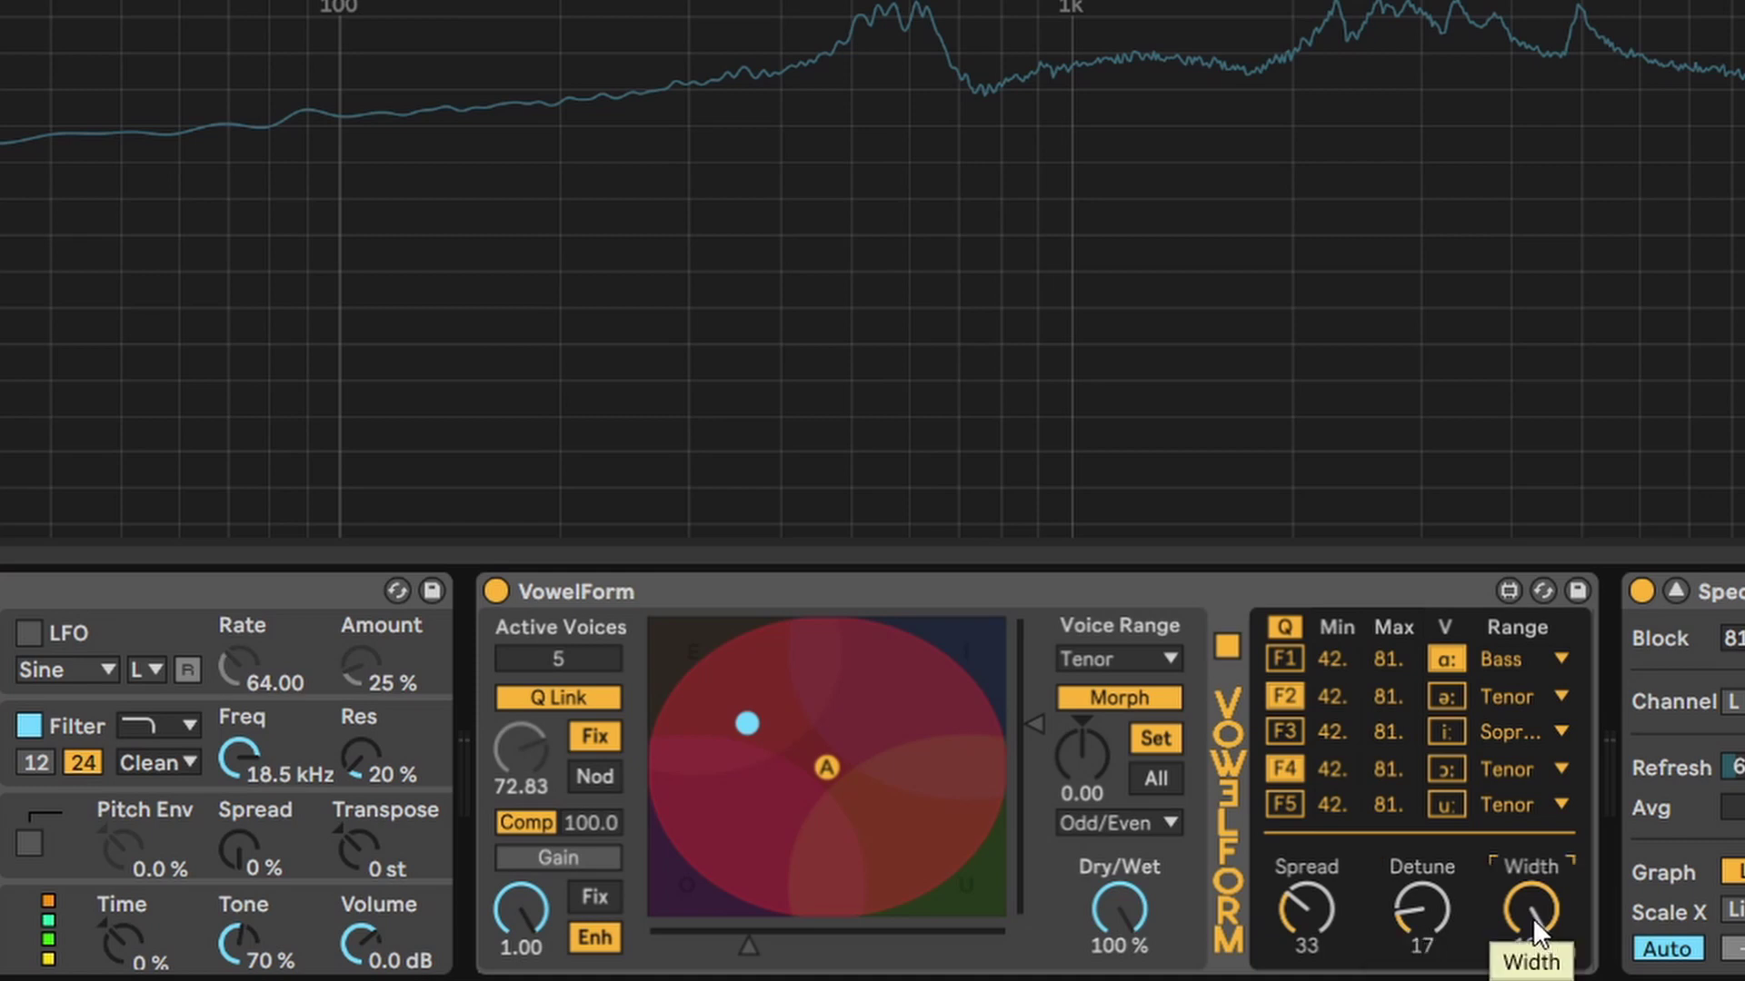
drag(1532, 918, 1532, 950)
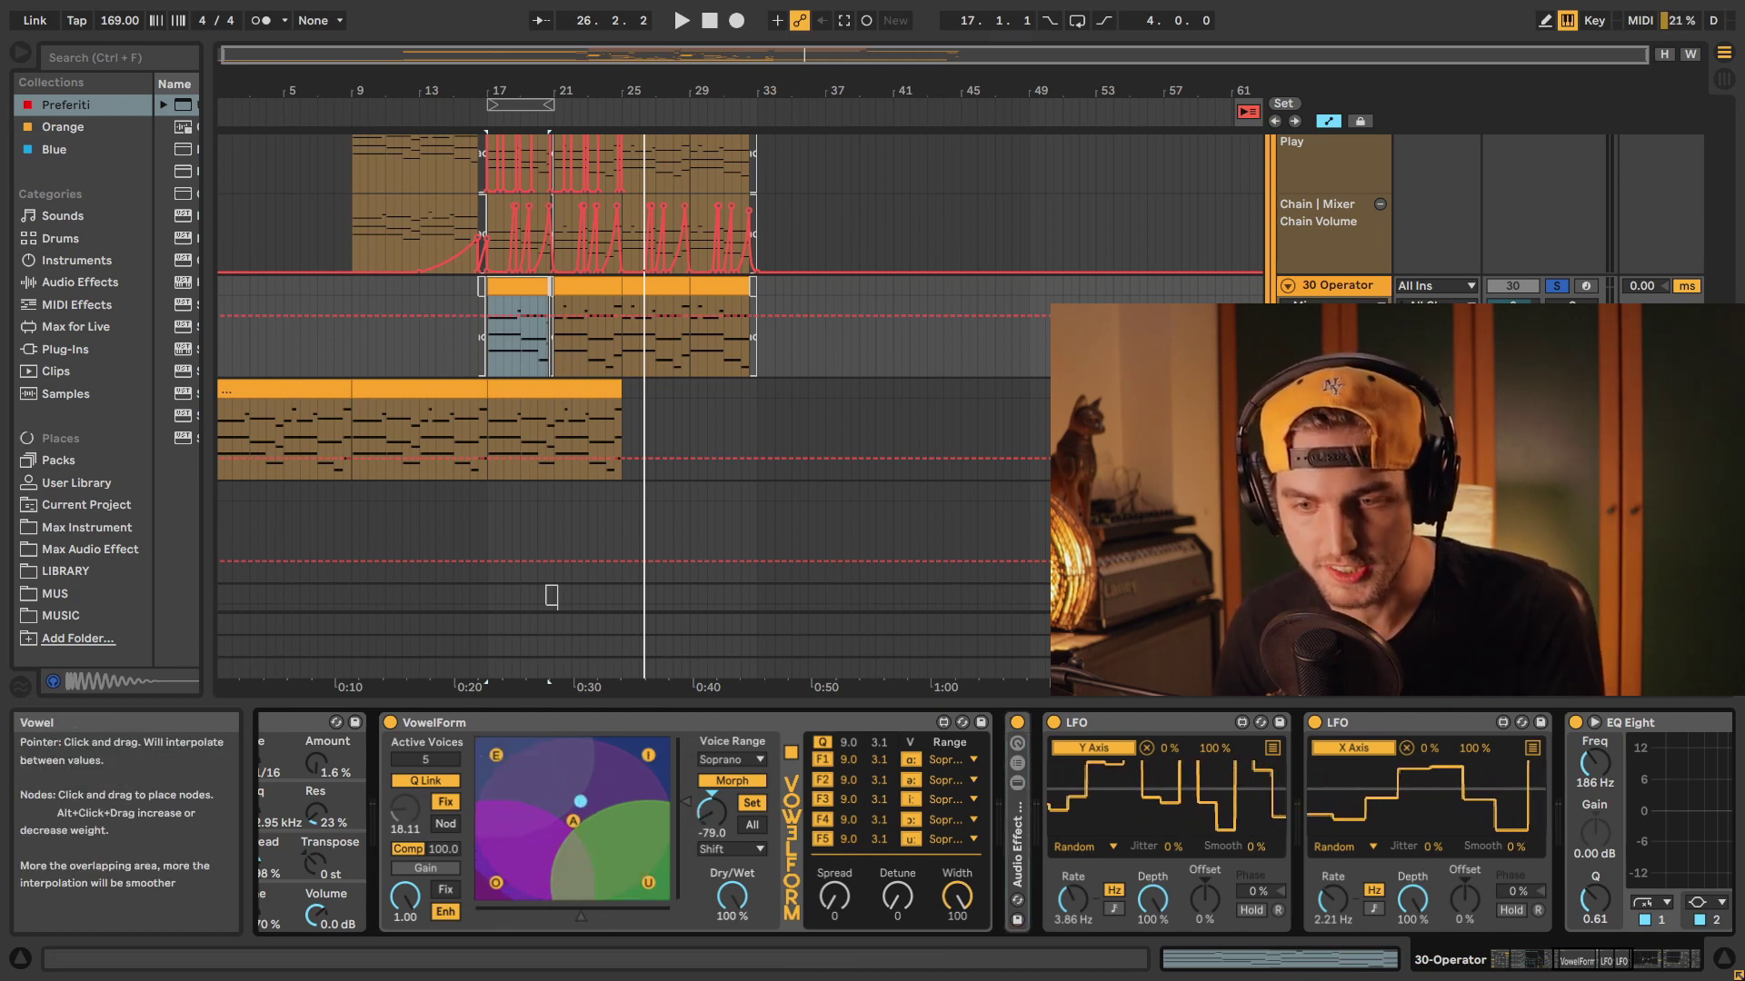
Step: Play the Operator track with VowelForm active, bypass the device and play the track again for comparison
key(space)
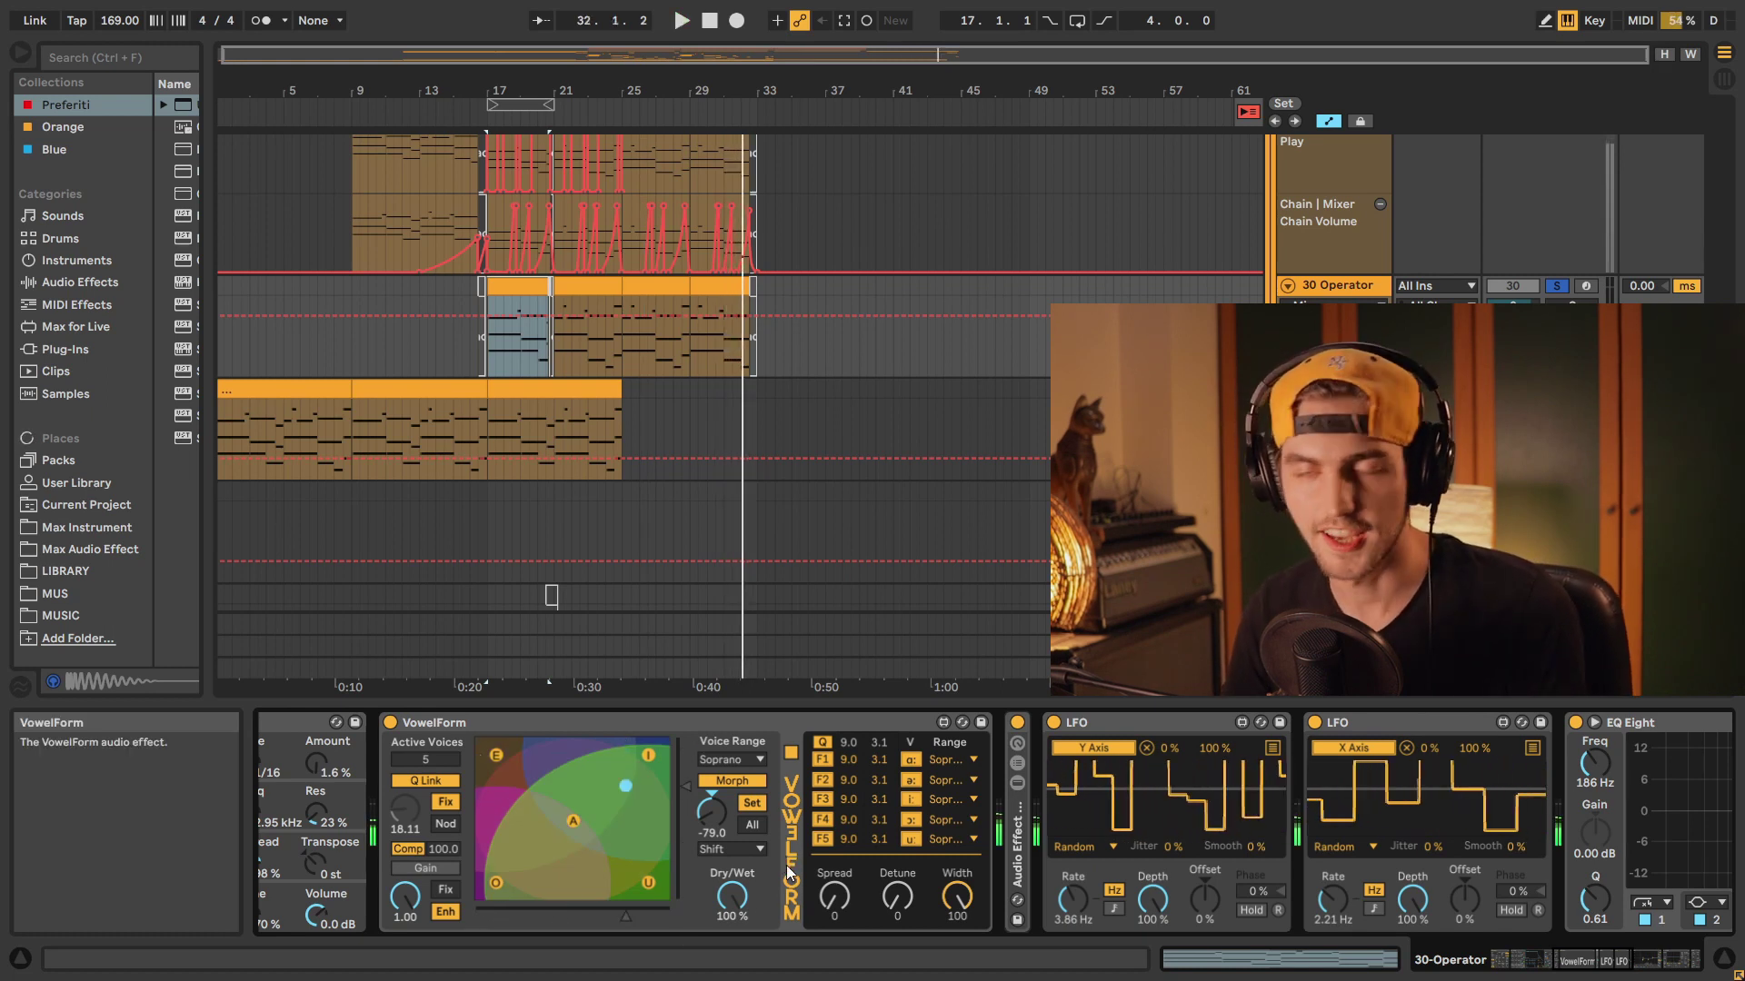
key(space)
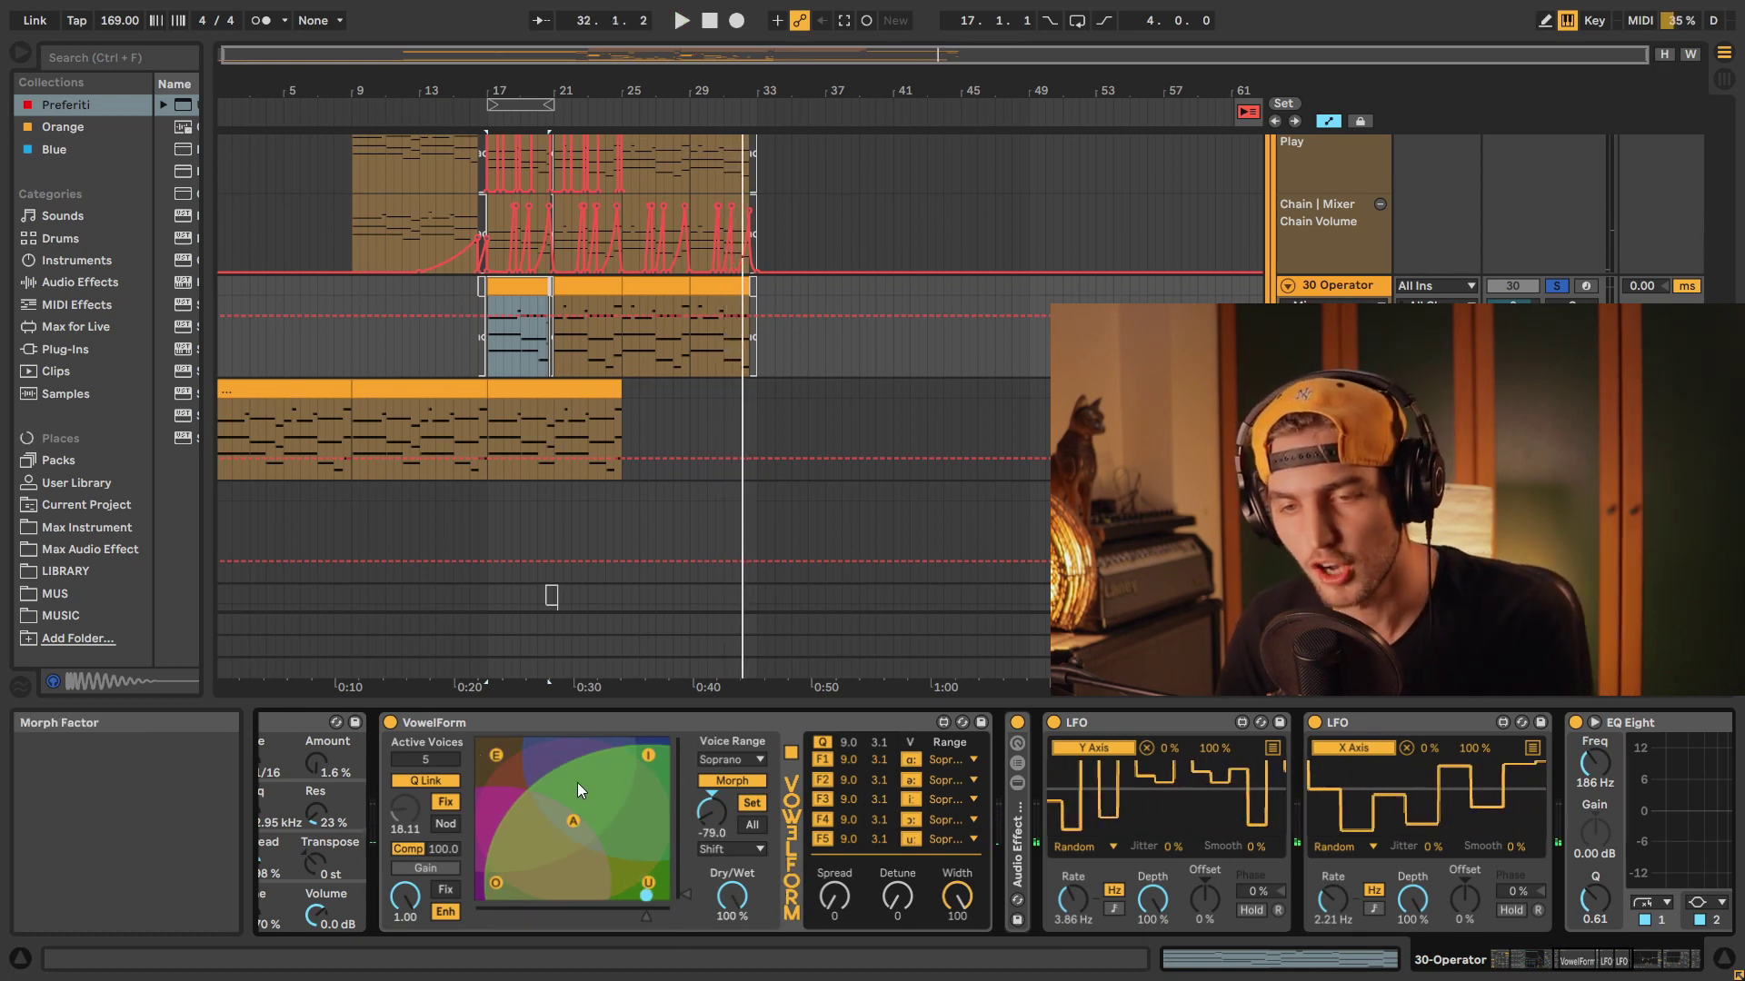
click(392, 723)
key(space)
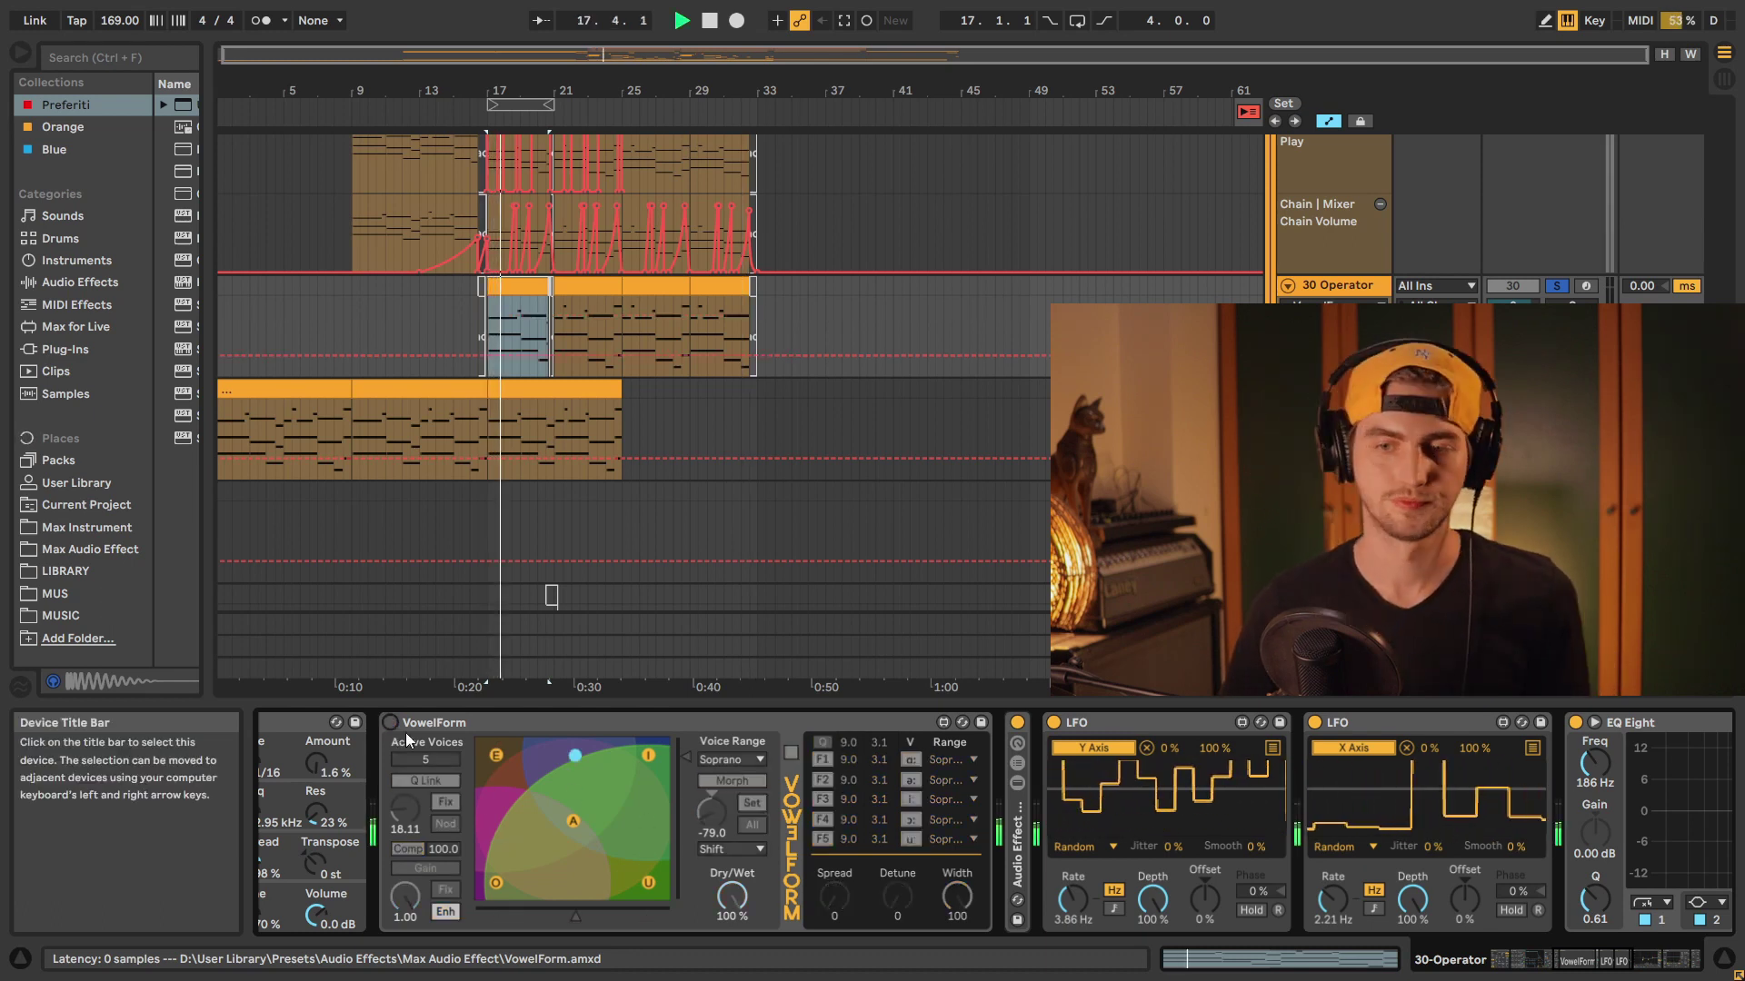
Step: Reactivate VowelForm on the Operator track and play the selection again with the effect on
key(space)
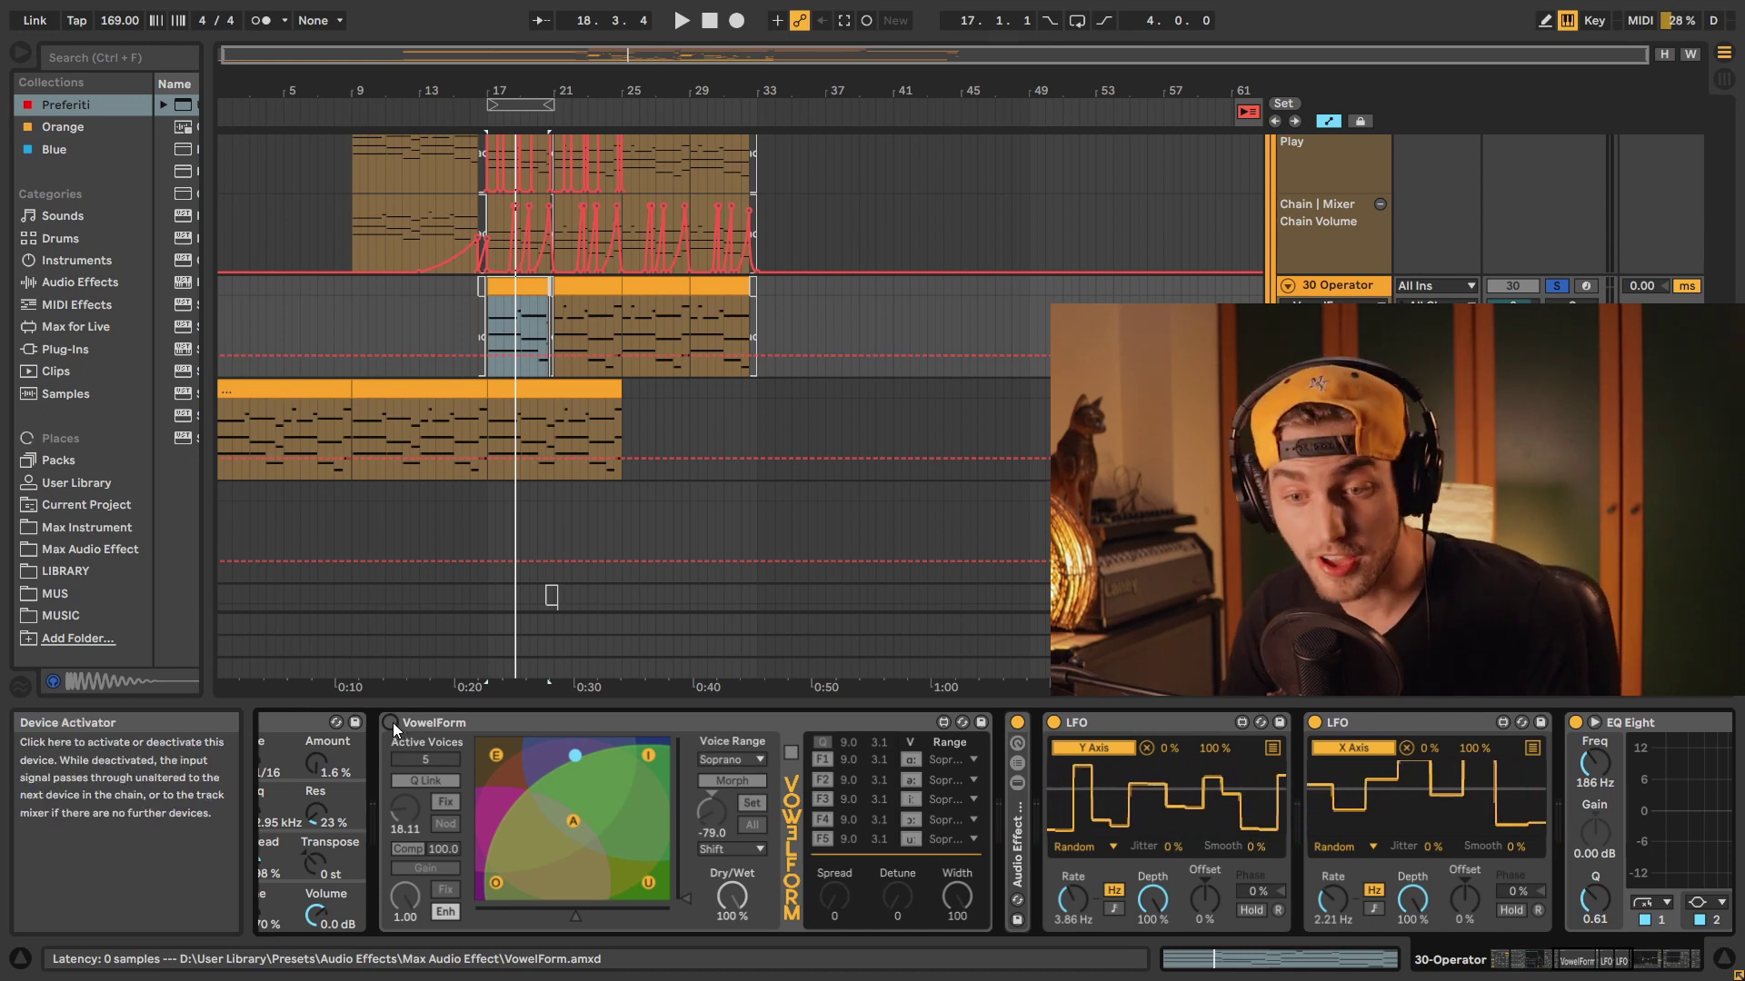
click(393, 722)
key(space)
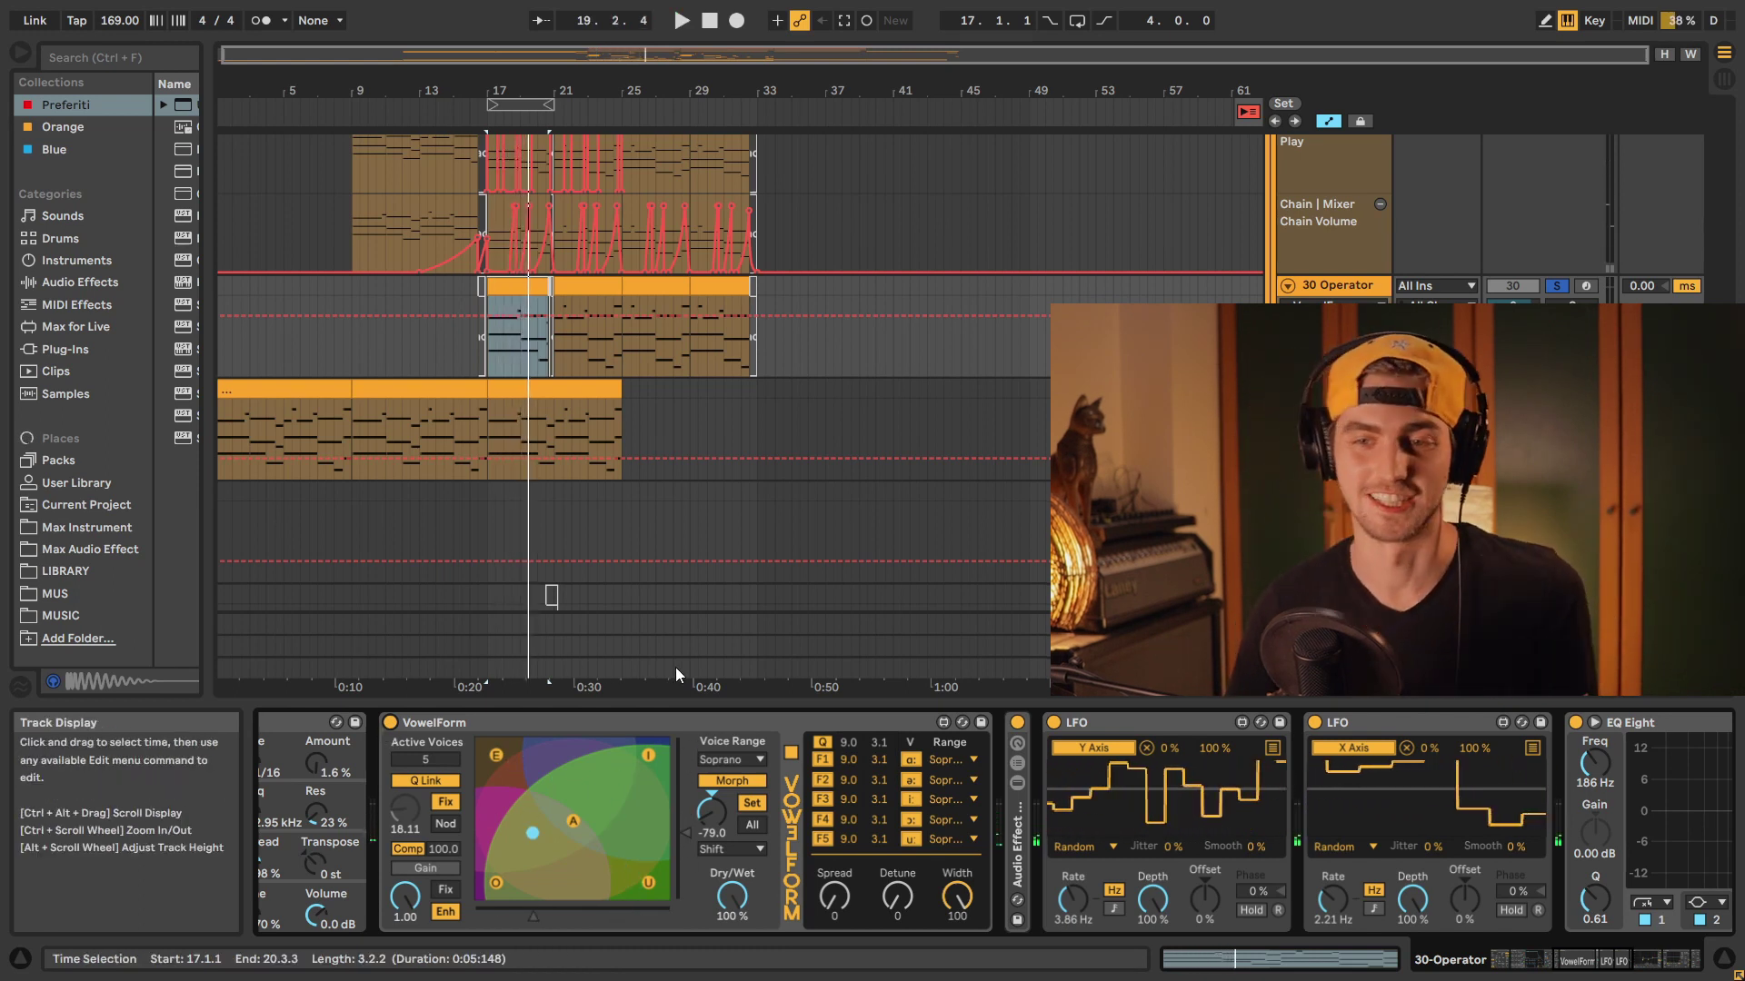
Step: Select the MIDI clip at bar 17 on track 18, show its VowelForm device and play the clip
scroll(725, 570, up, 5)
key(z)
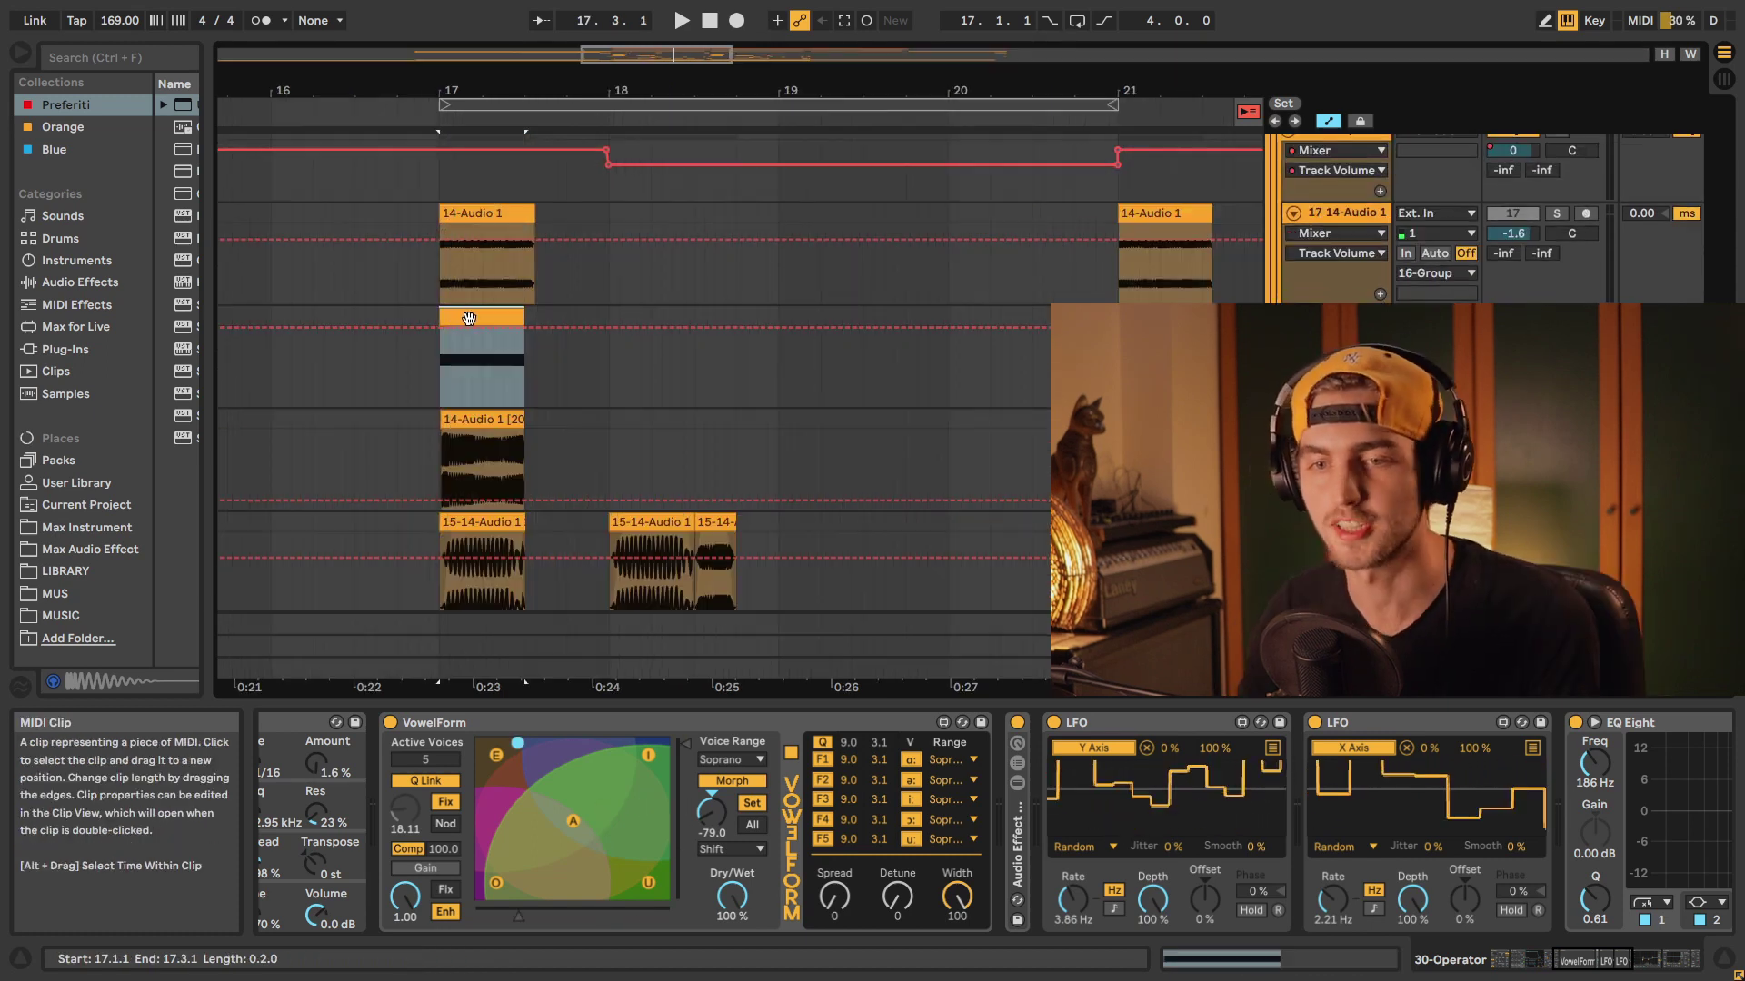
click(469, 320)
click(1590, 970)
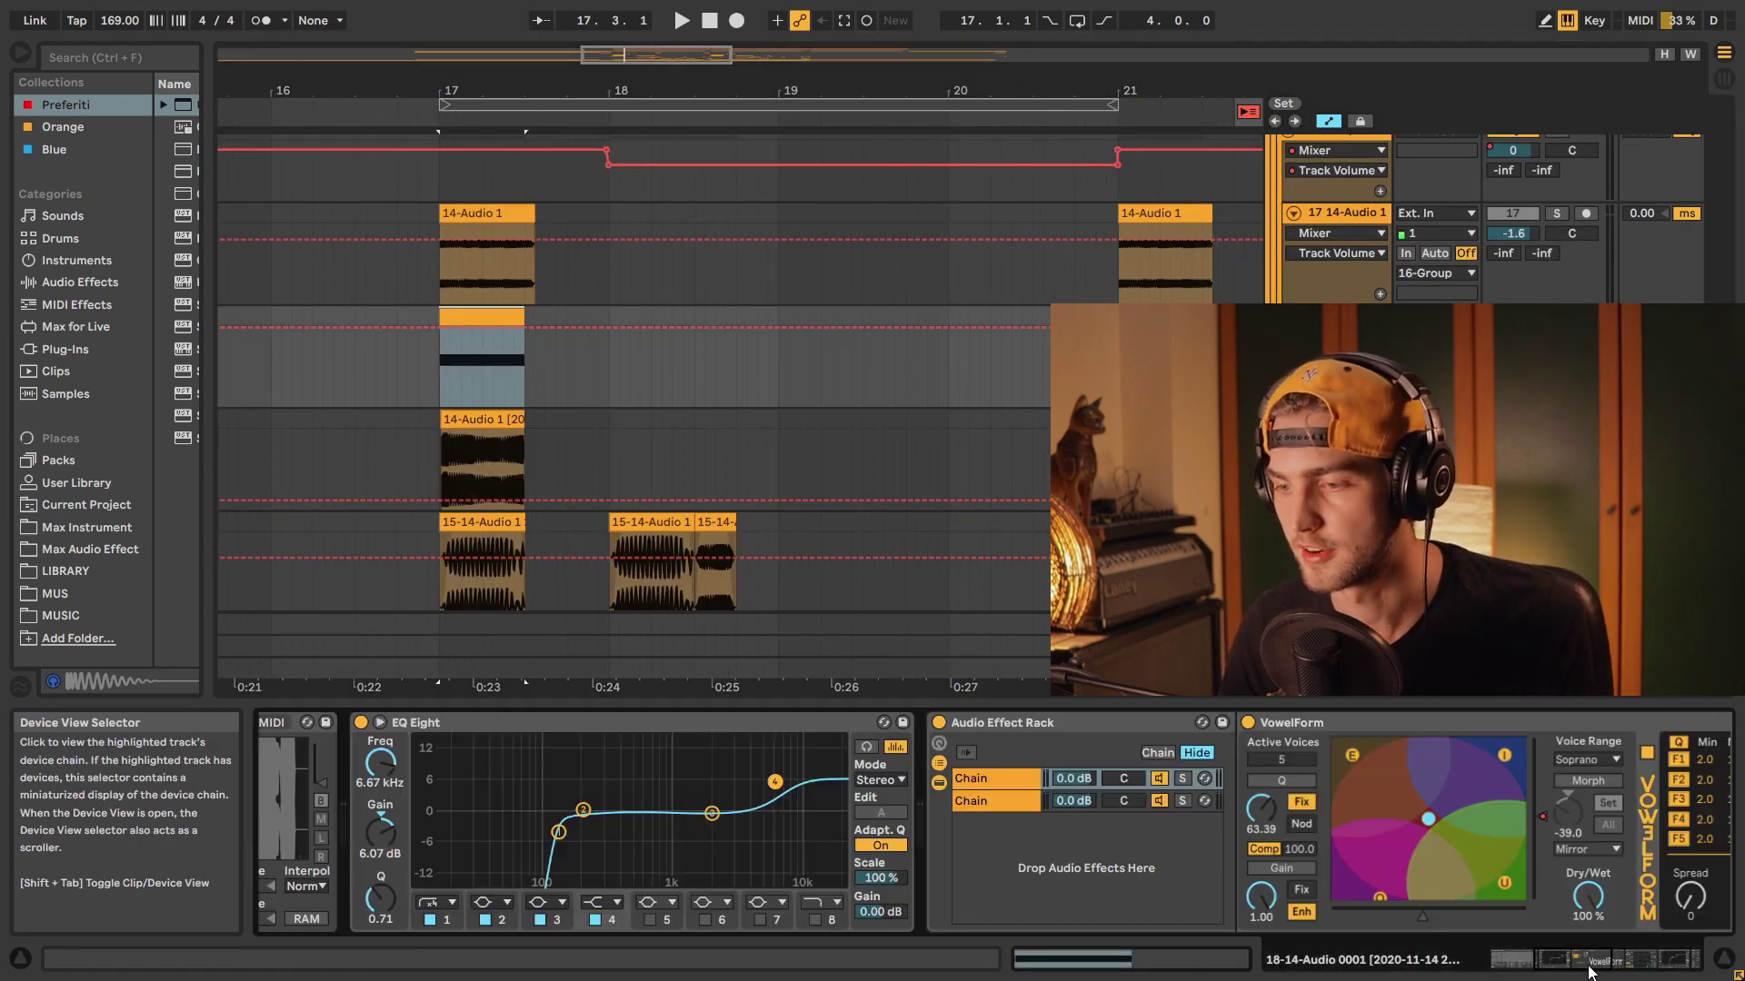
click(1552, 971)
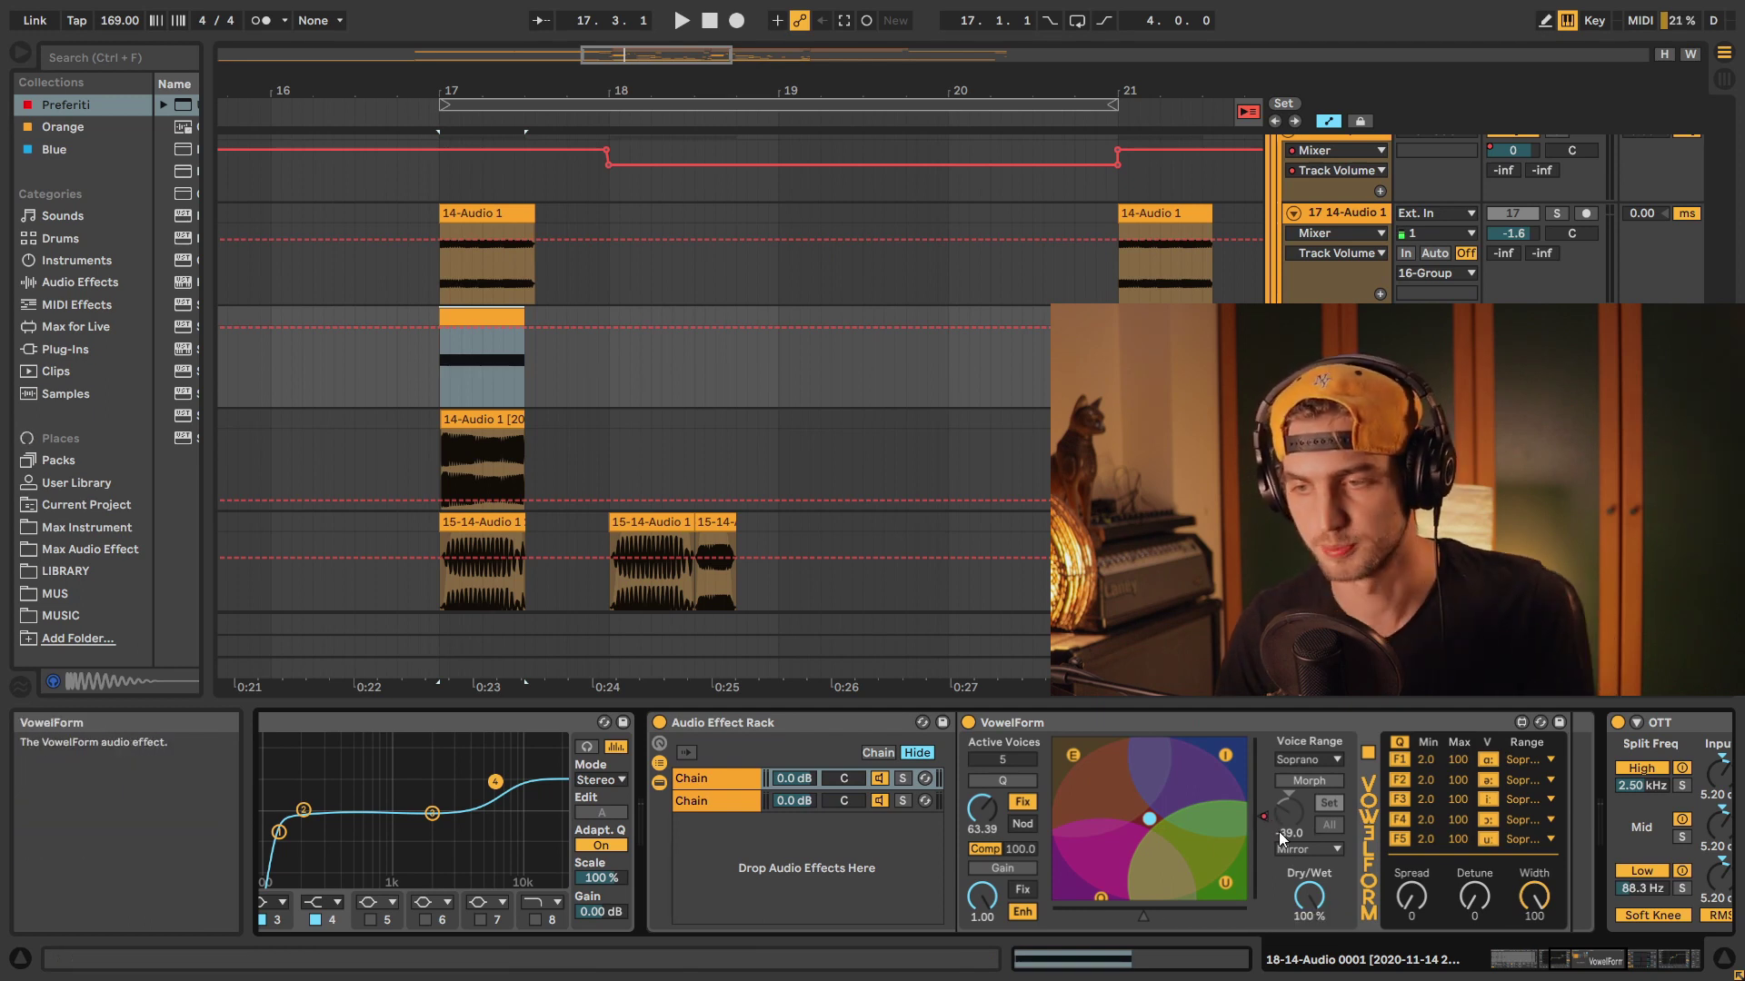
key(space)
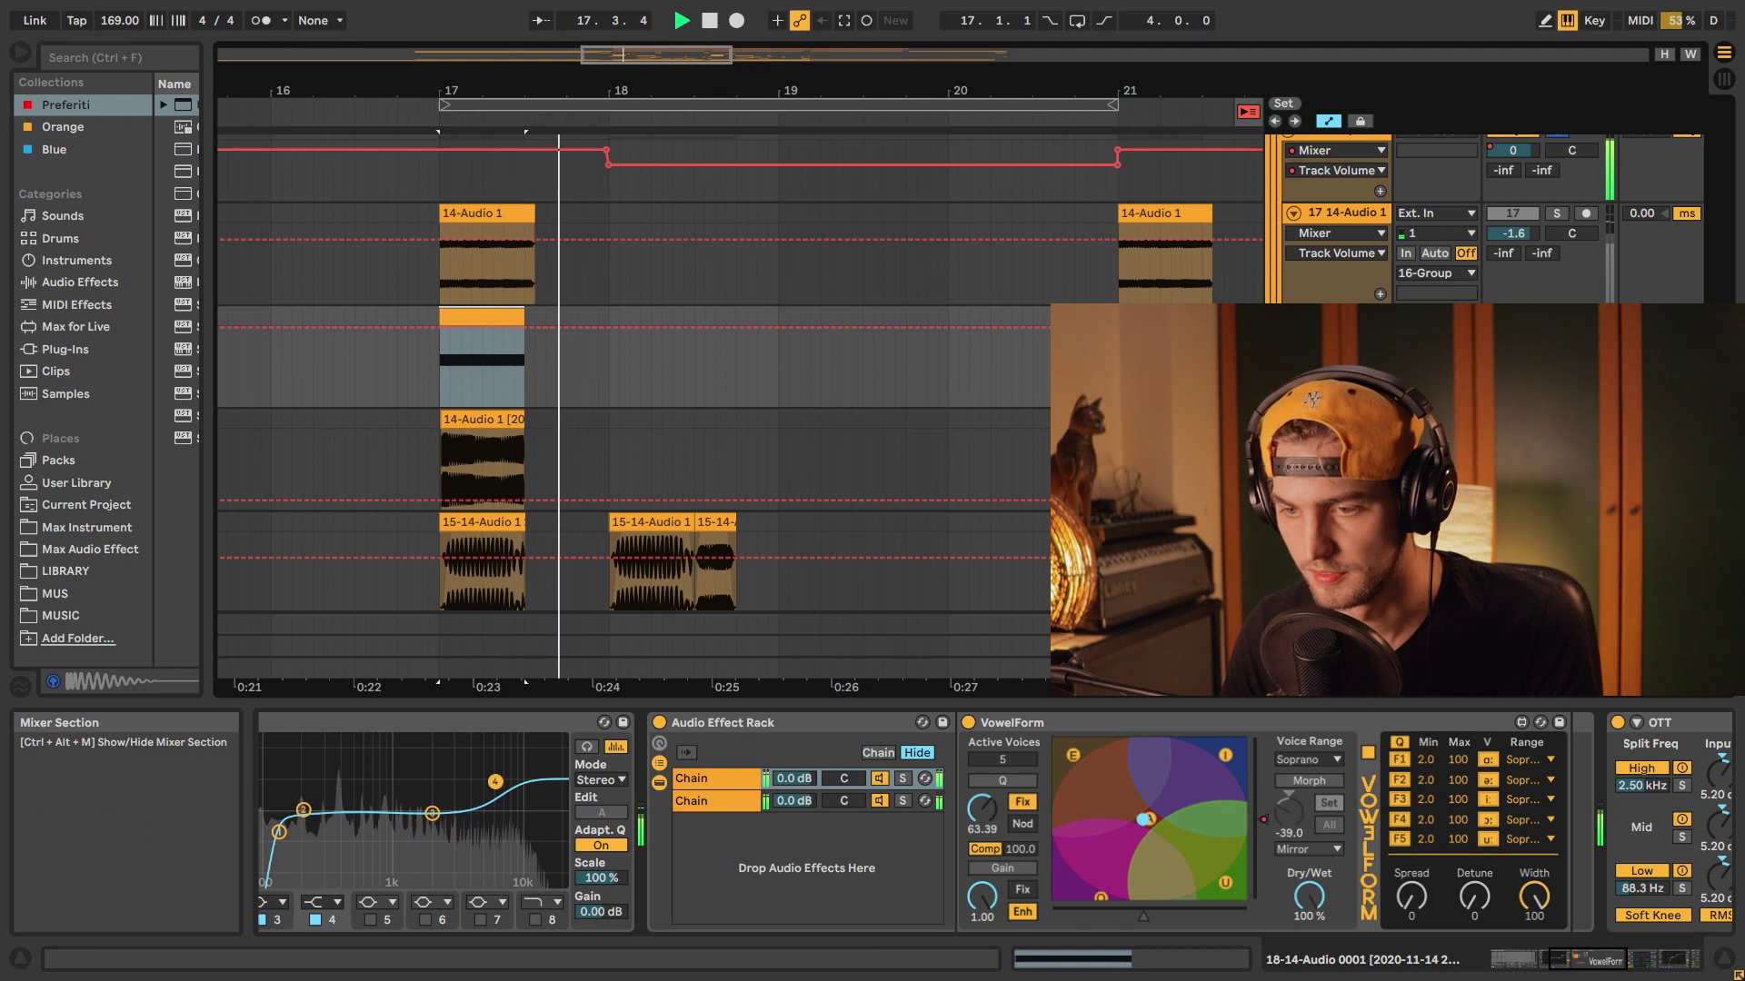
key(space)
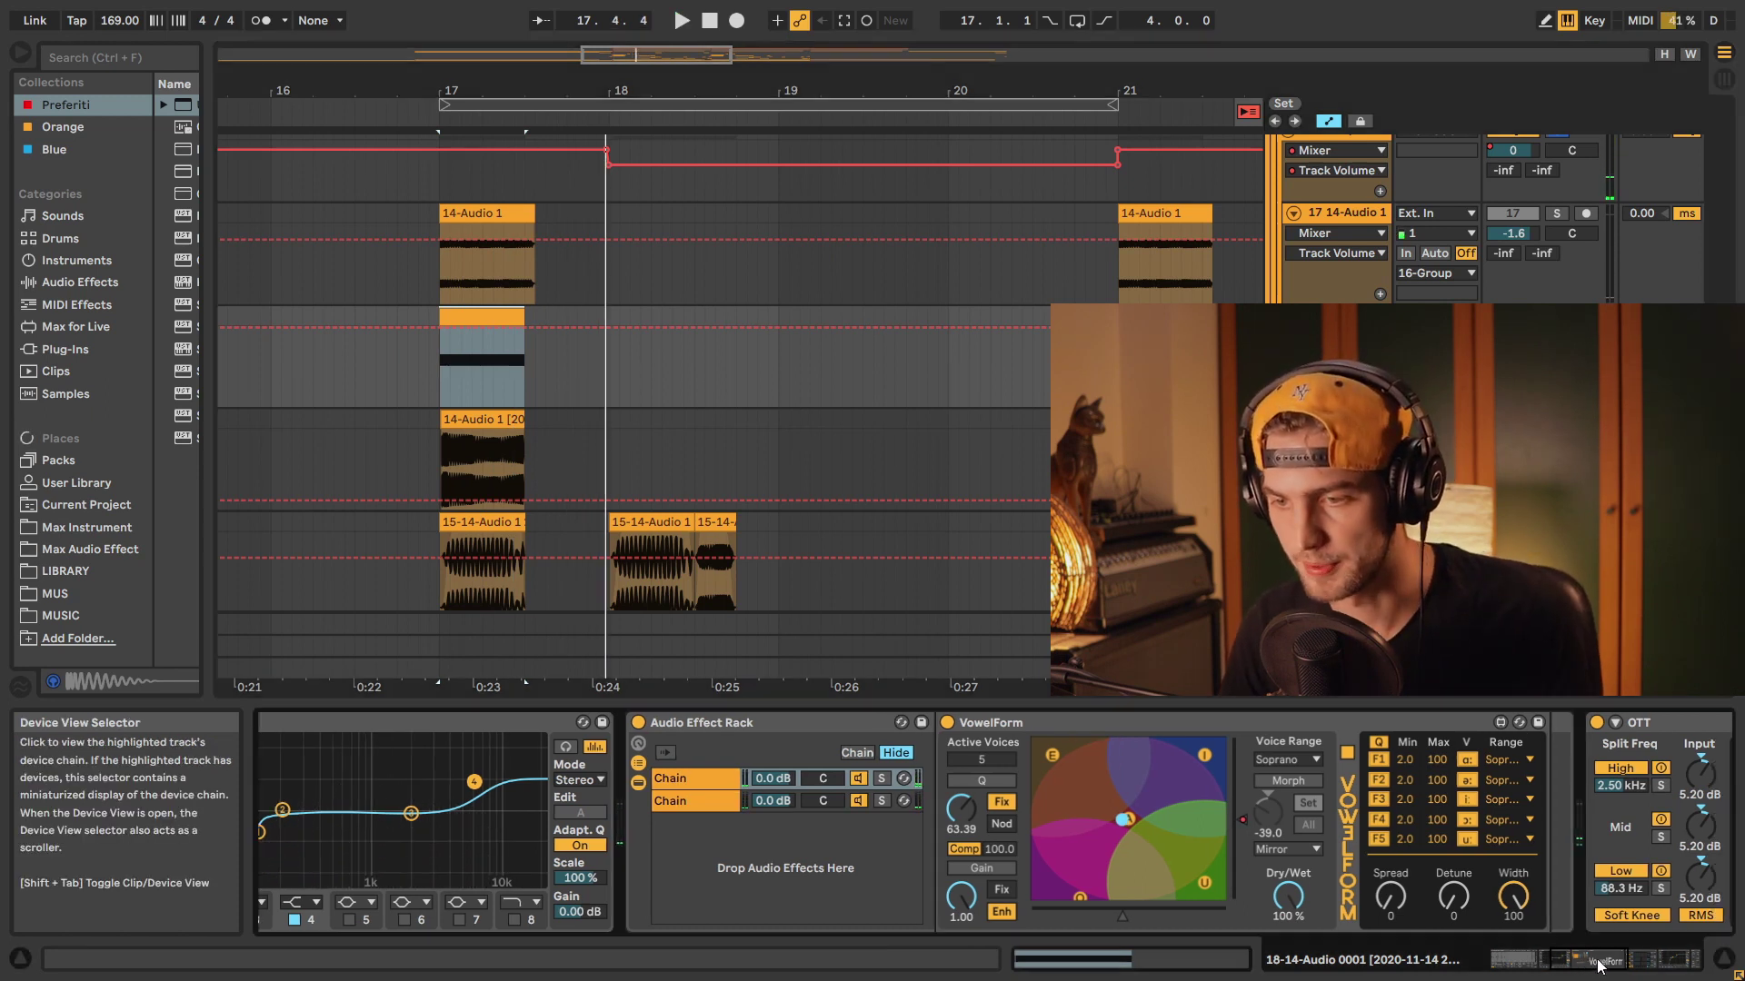
Step: Bypass the Audio Effect Rack containing VowelForm on track 18, play the clip for comparison and reactivate the rack
click(1592, 962)
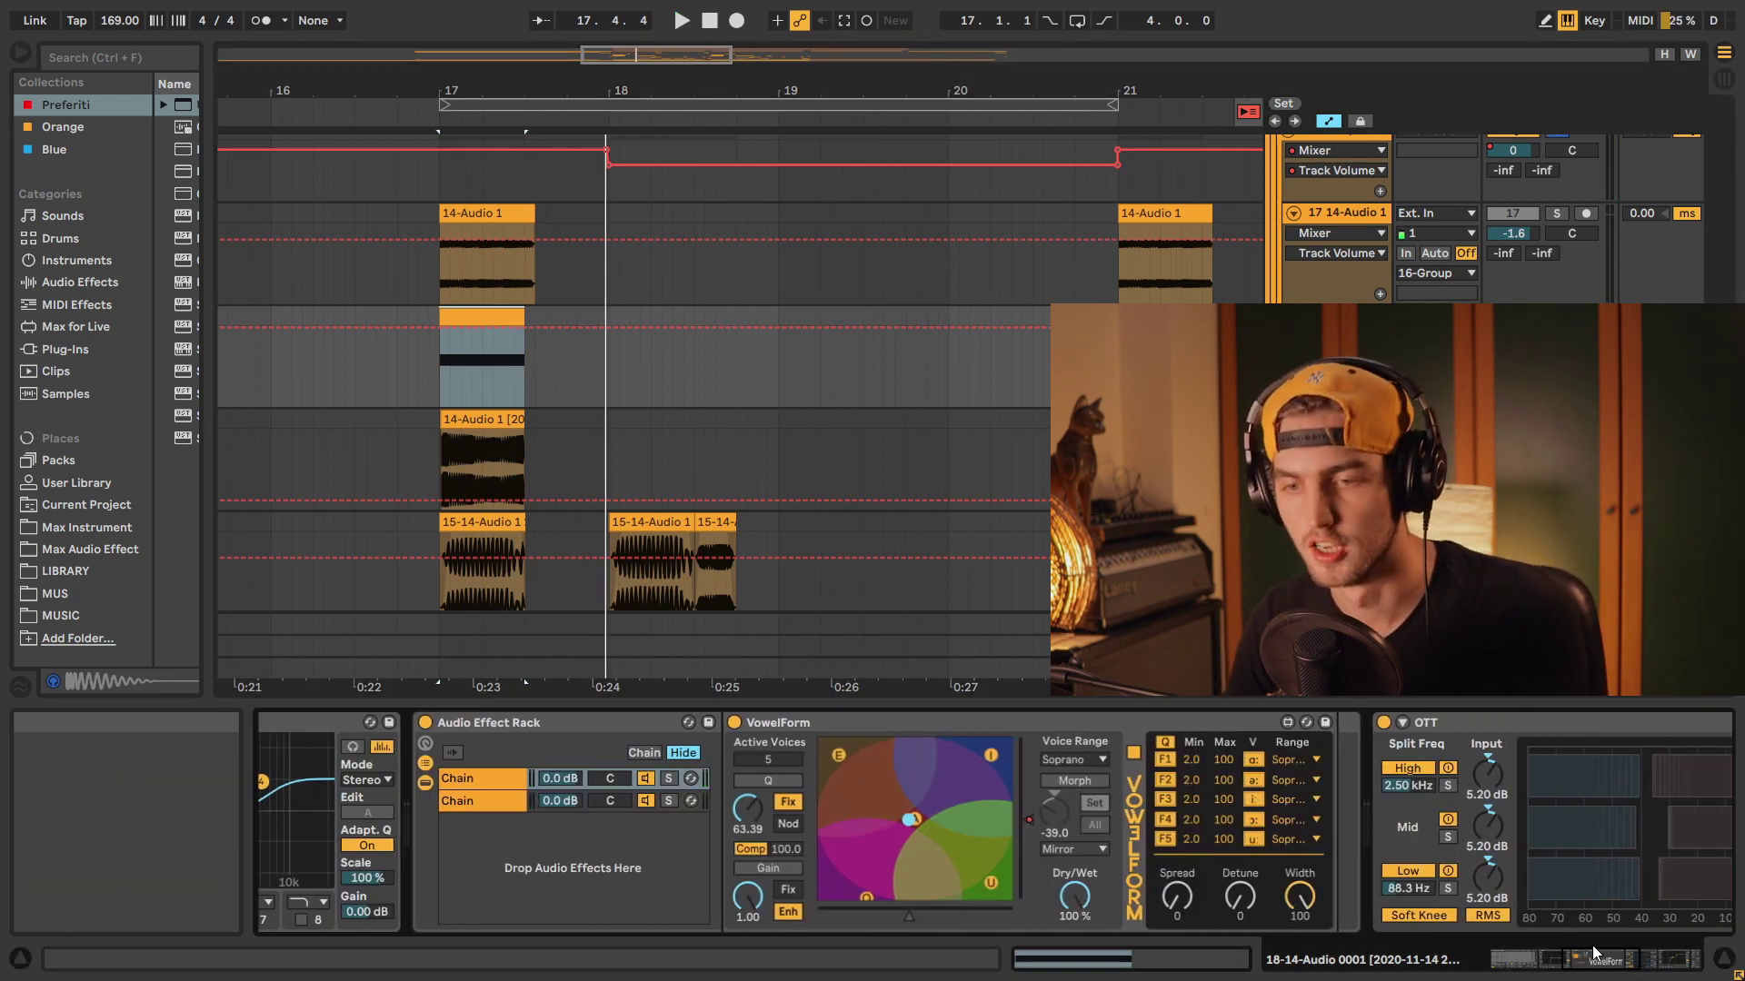
click(425, 722)
key(space)
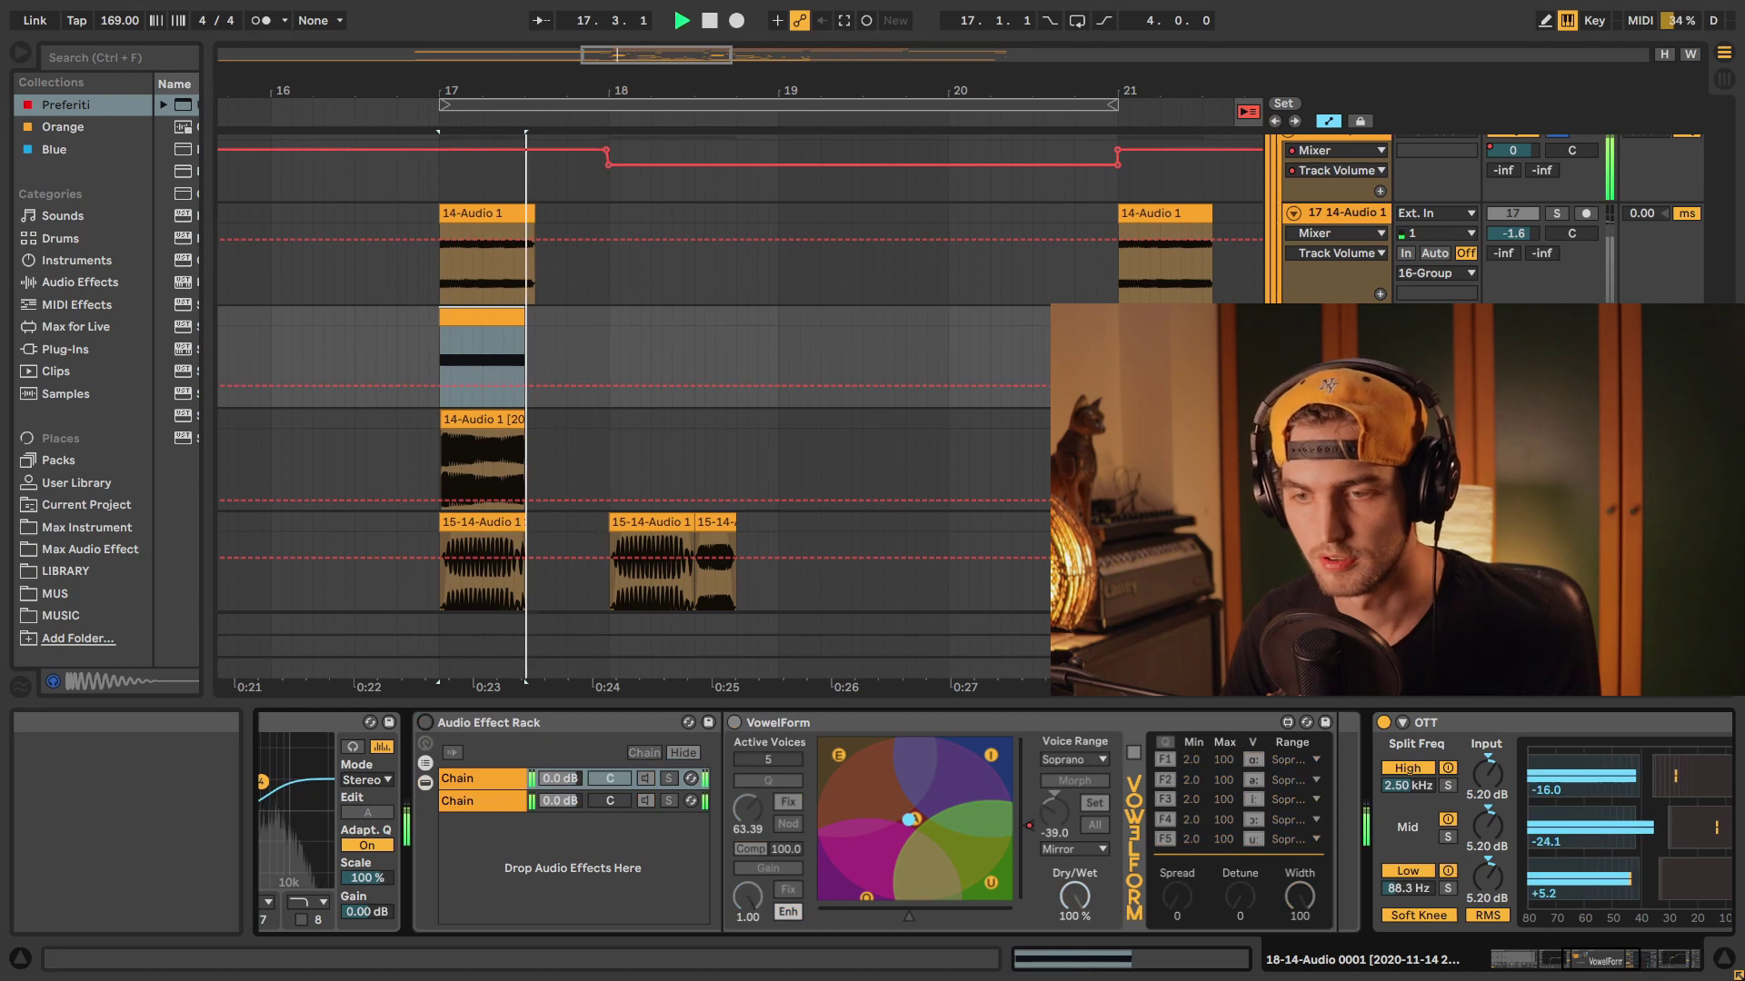
click(424, 722)
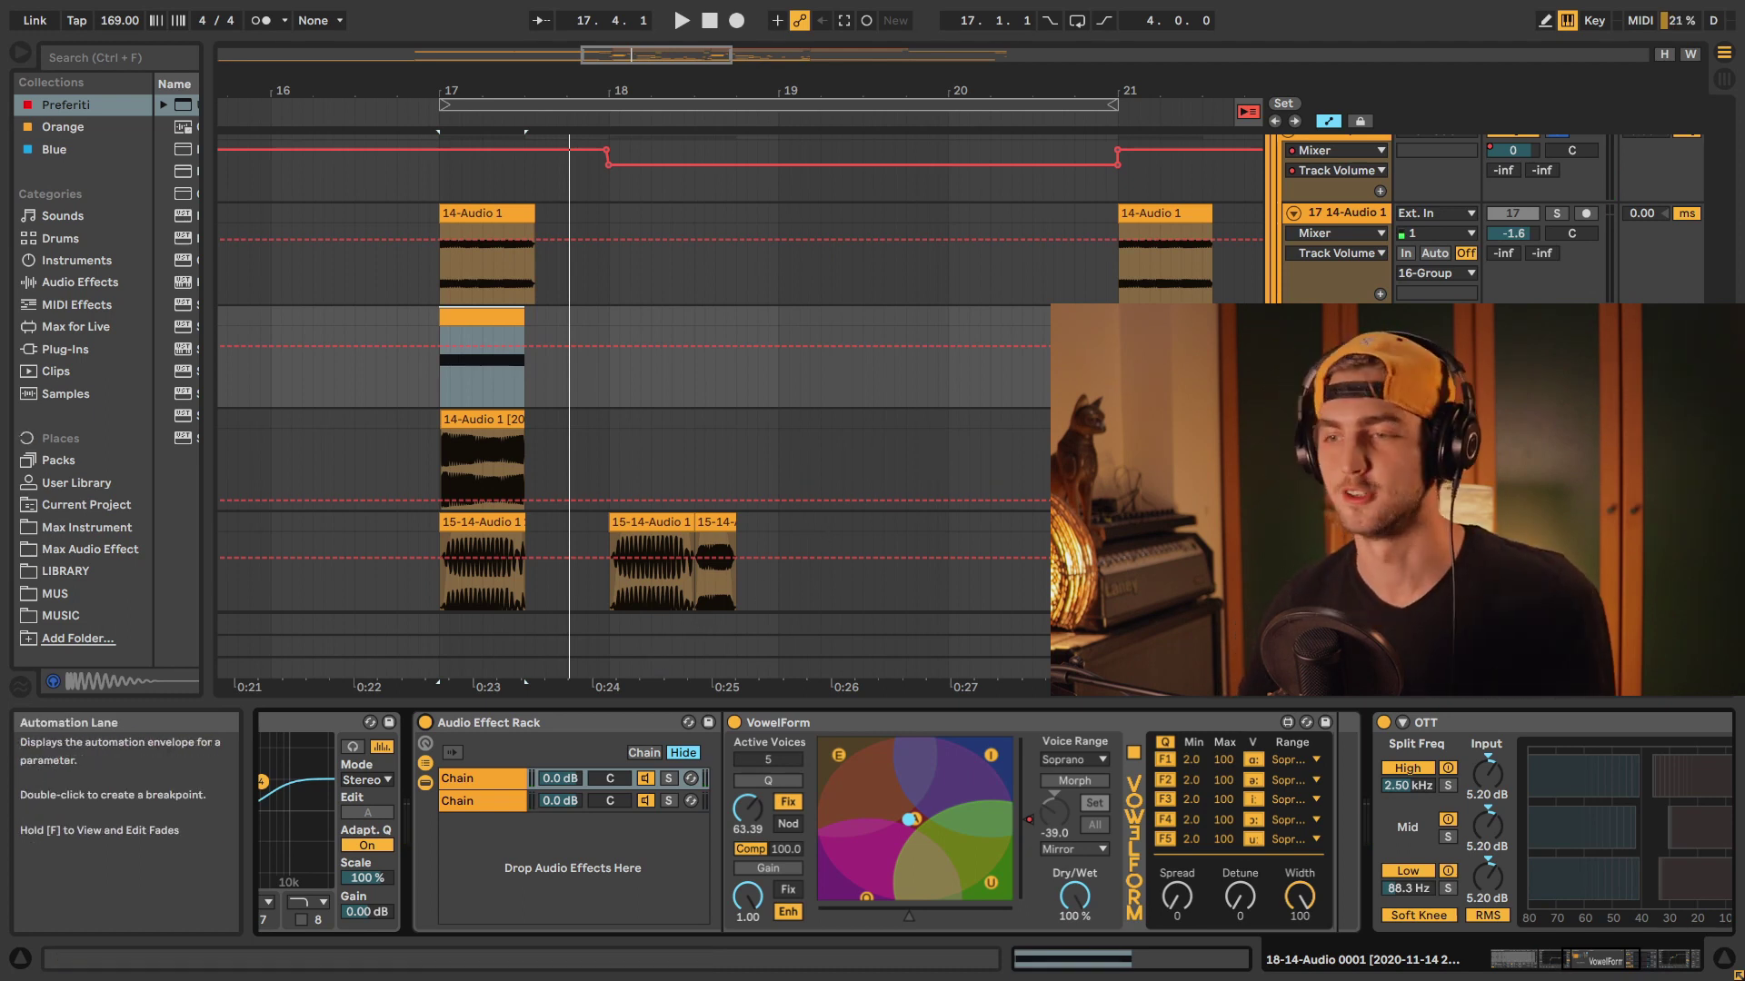
Step: Select the 14-Audio clip at bar 17 on track 19 and play it to audition its VowelForm processing
click(1504, 959)
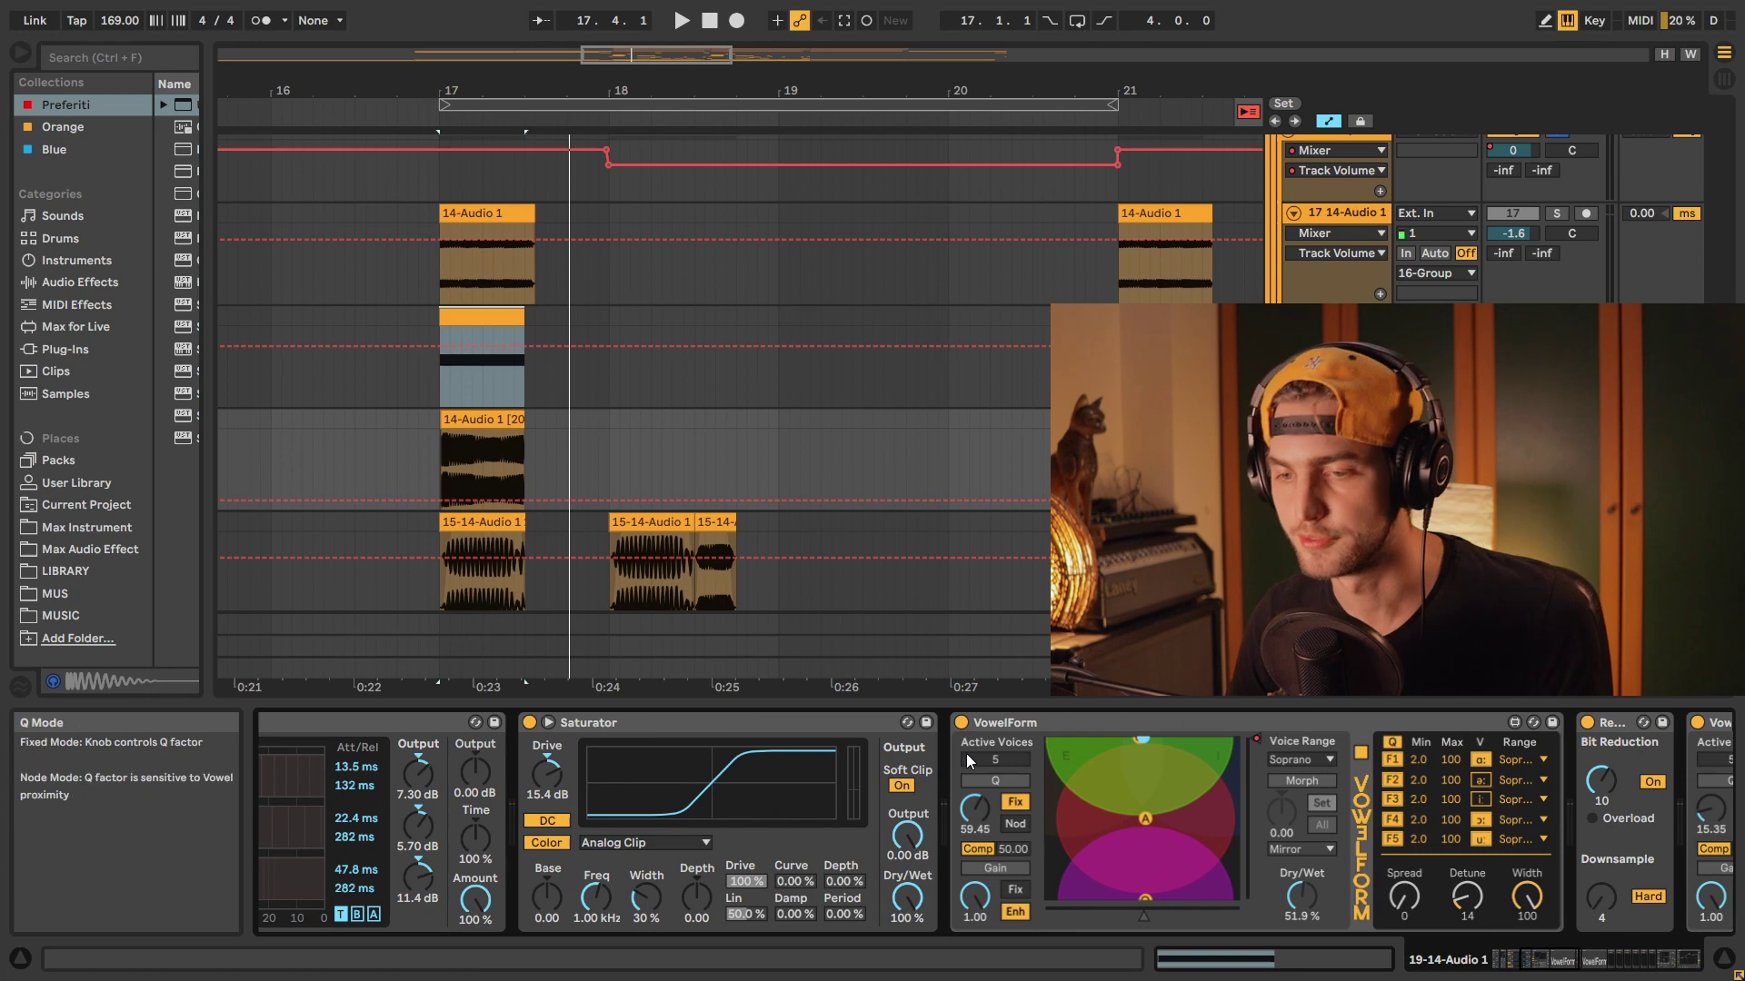
click(469, 421)
key(space)
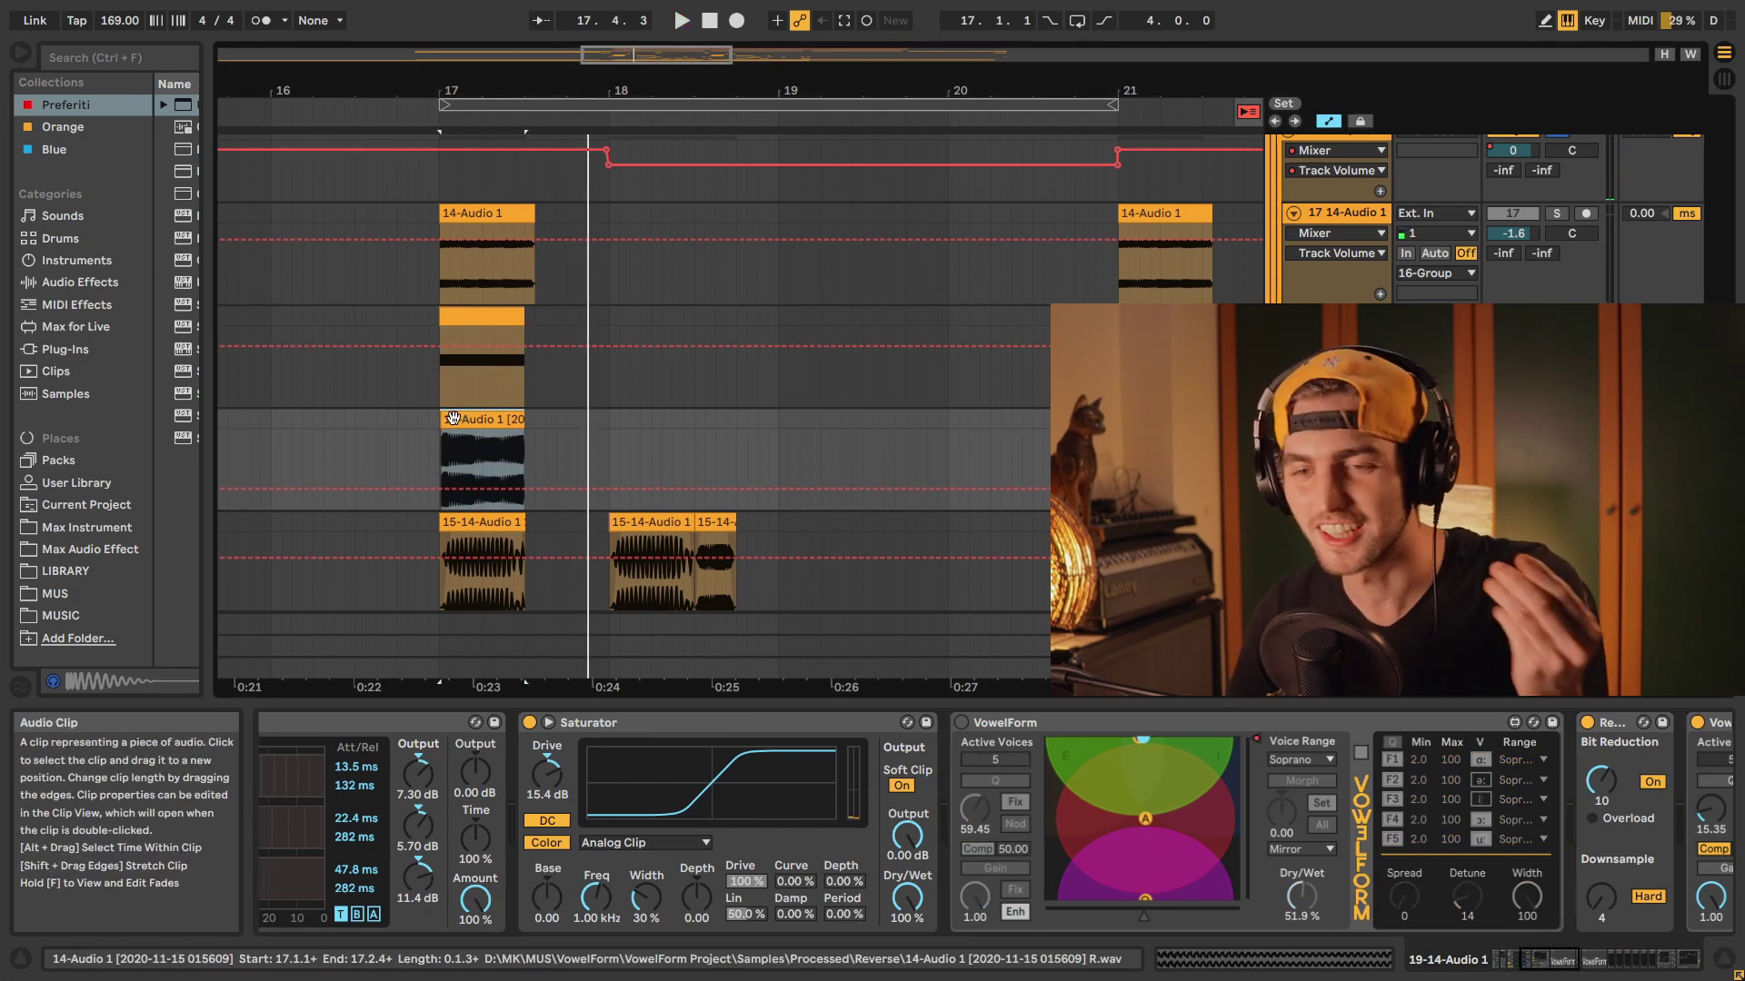
Step: Bypass both VowelForm devices on track 19, play the clip for comparison, reactivate them and play it again
scroll(1195, 842, right, 6)
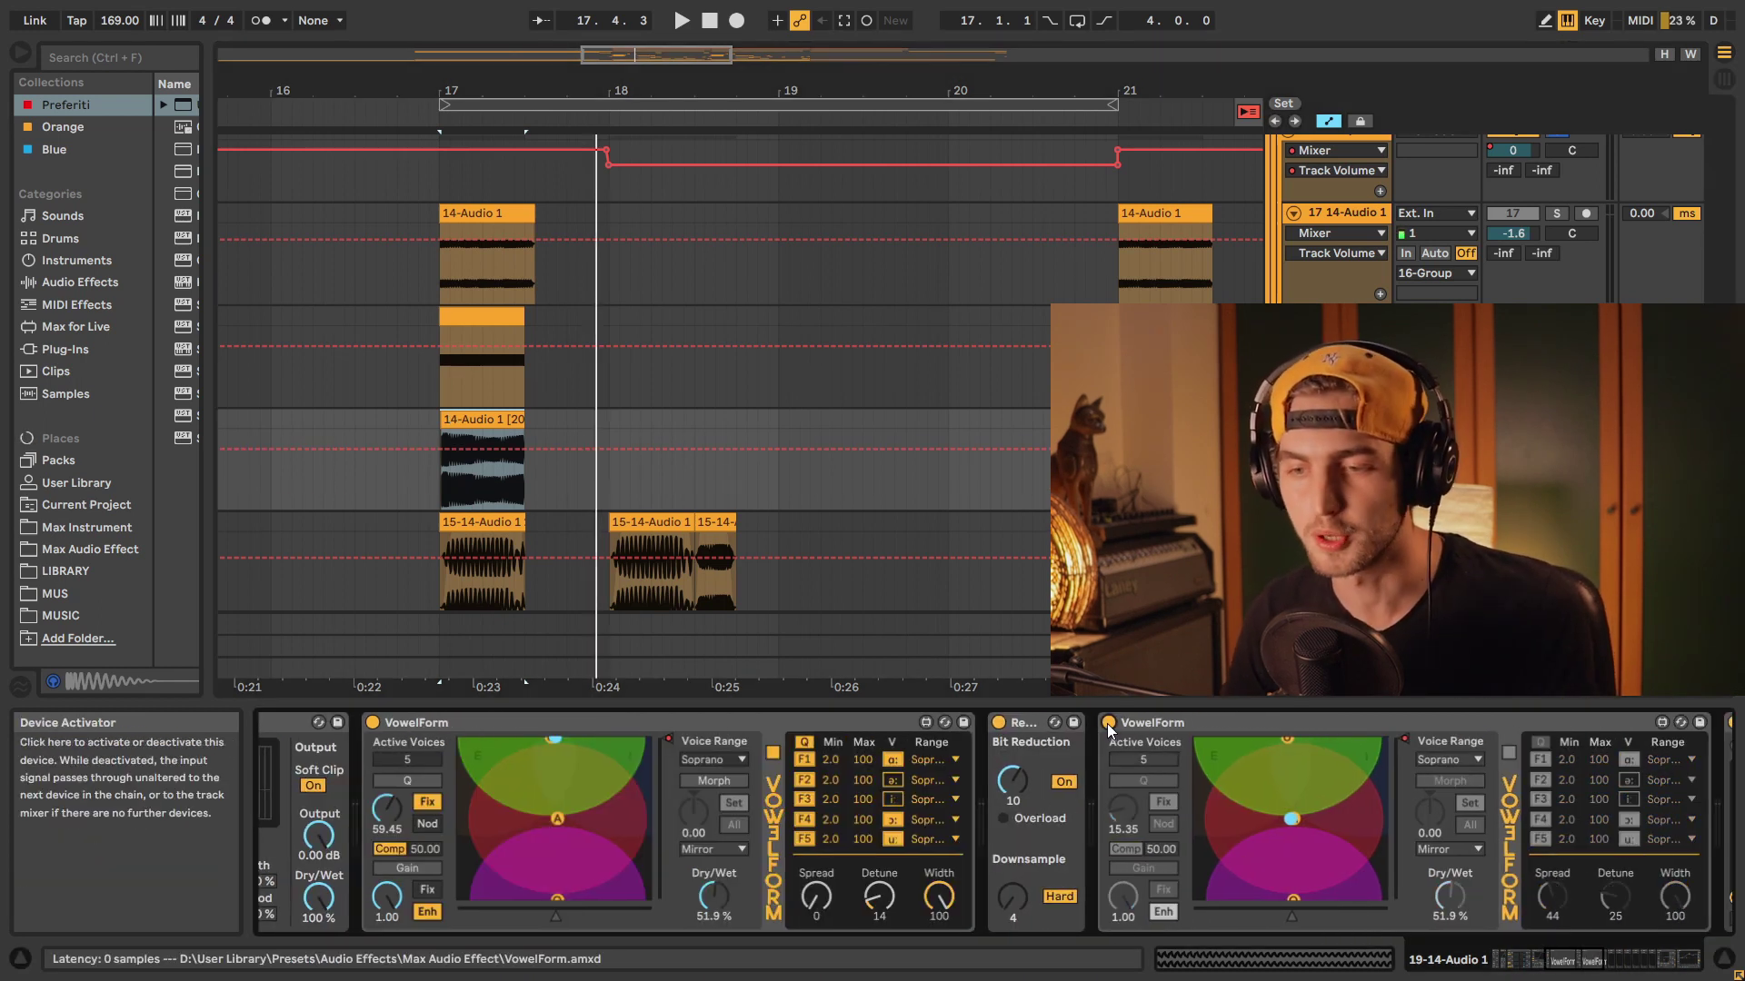
click(1109, 723)
click(374, 724)
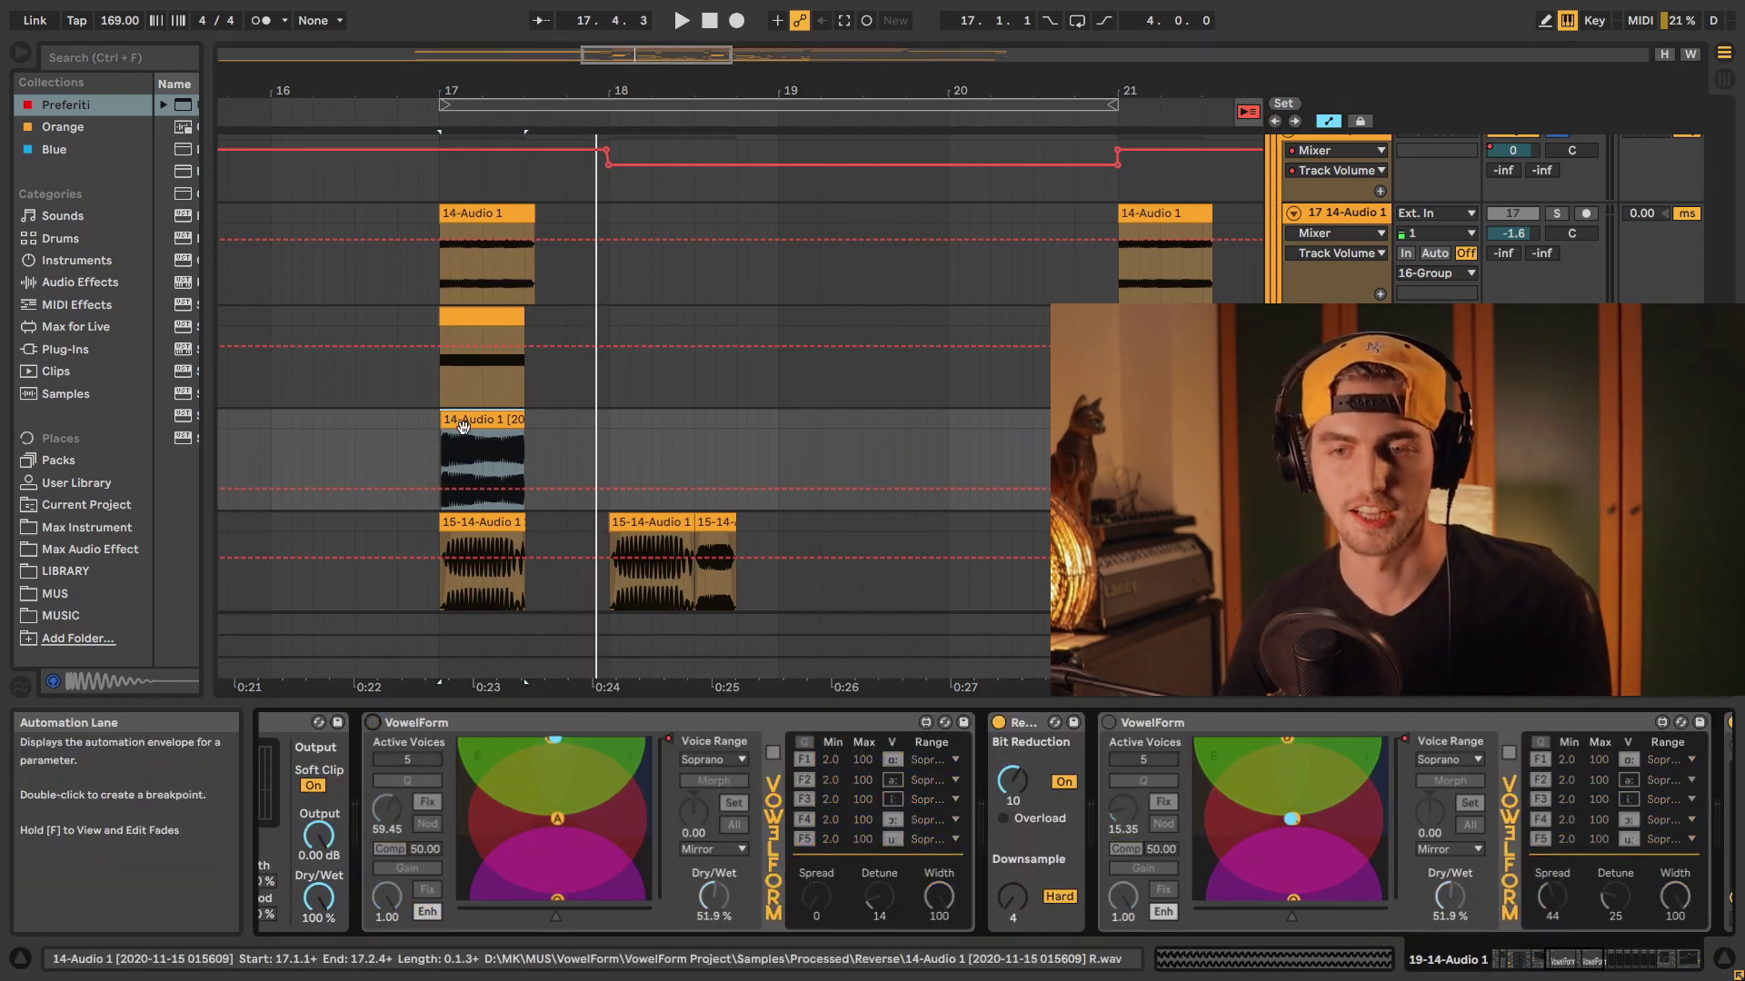
key(space)
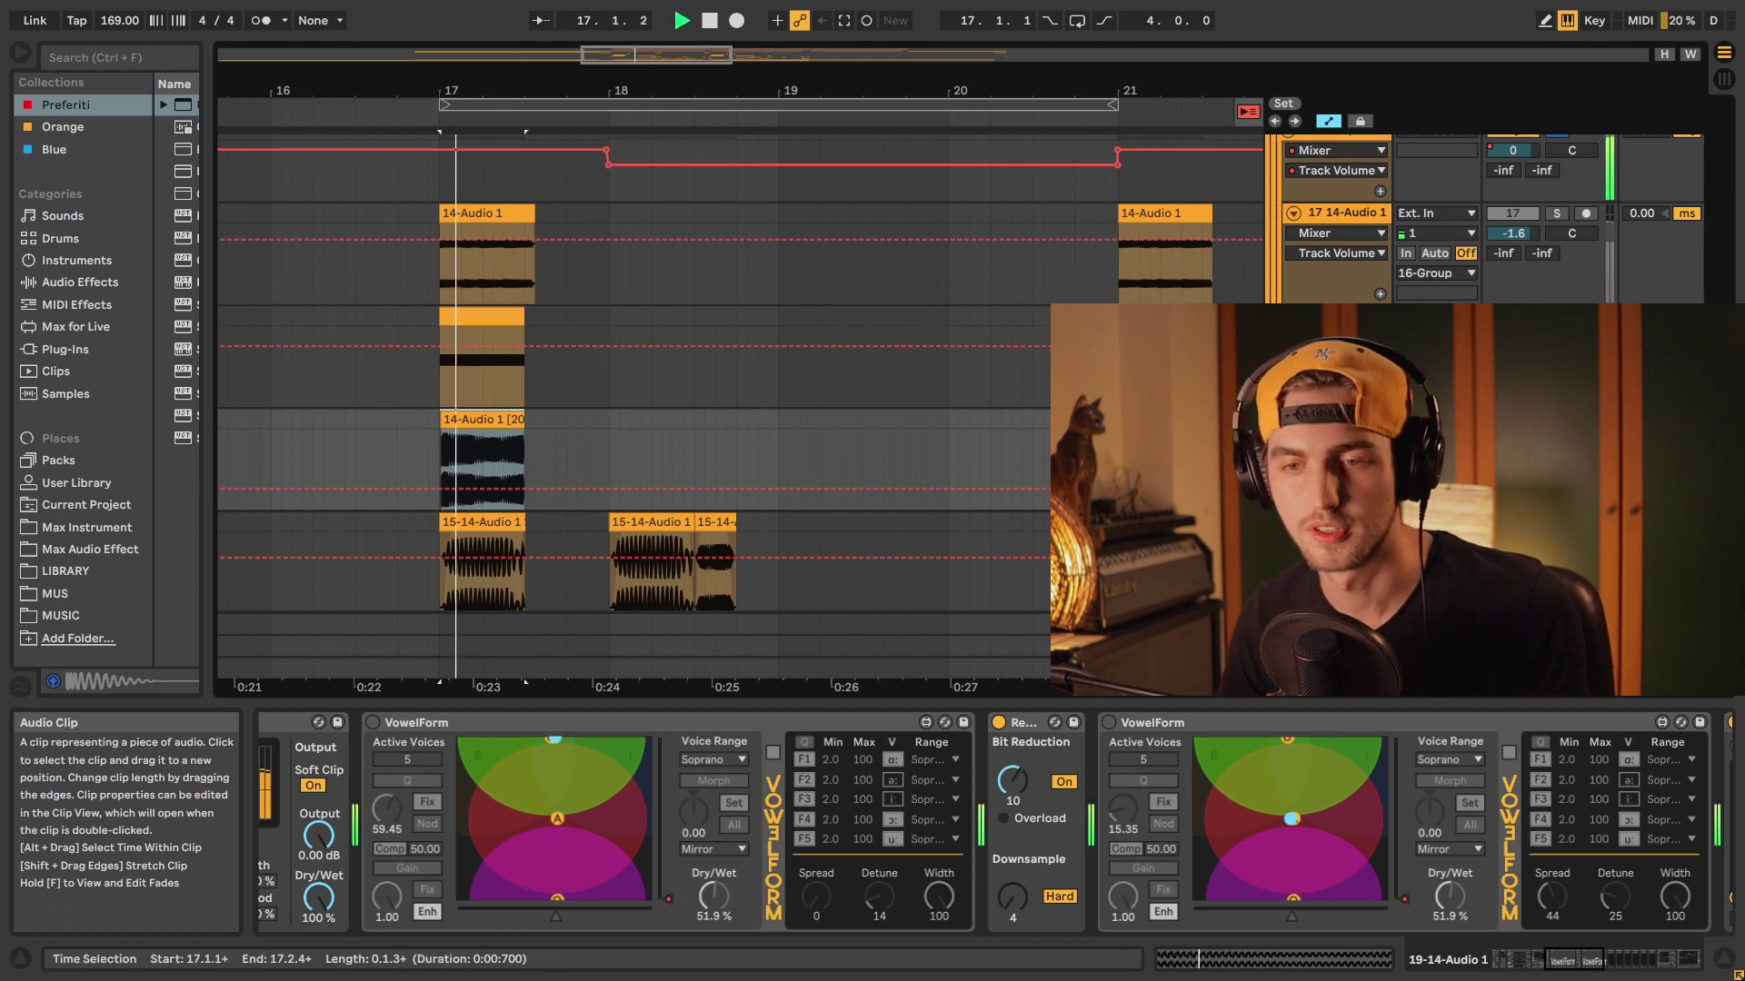
key(space)
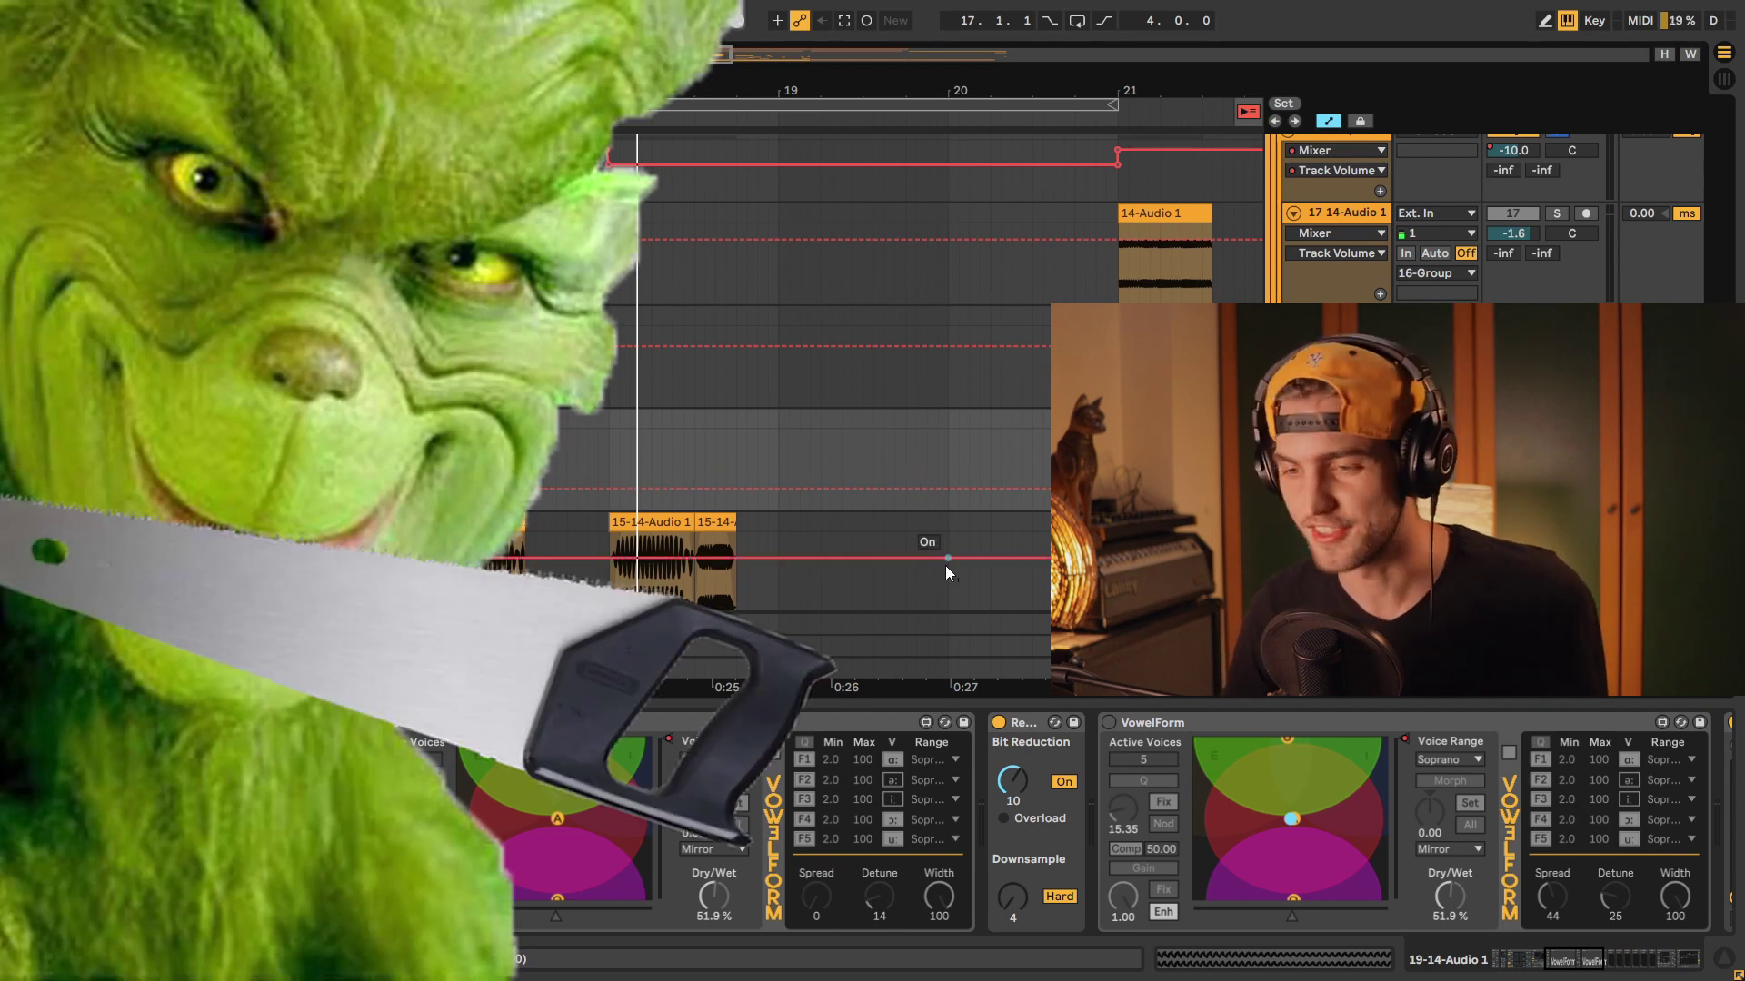
key(space)
key(space)
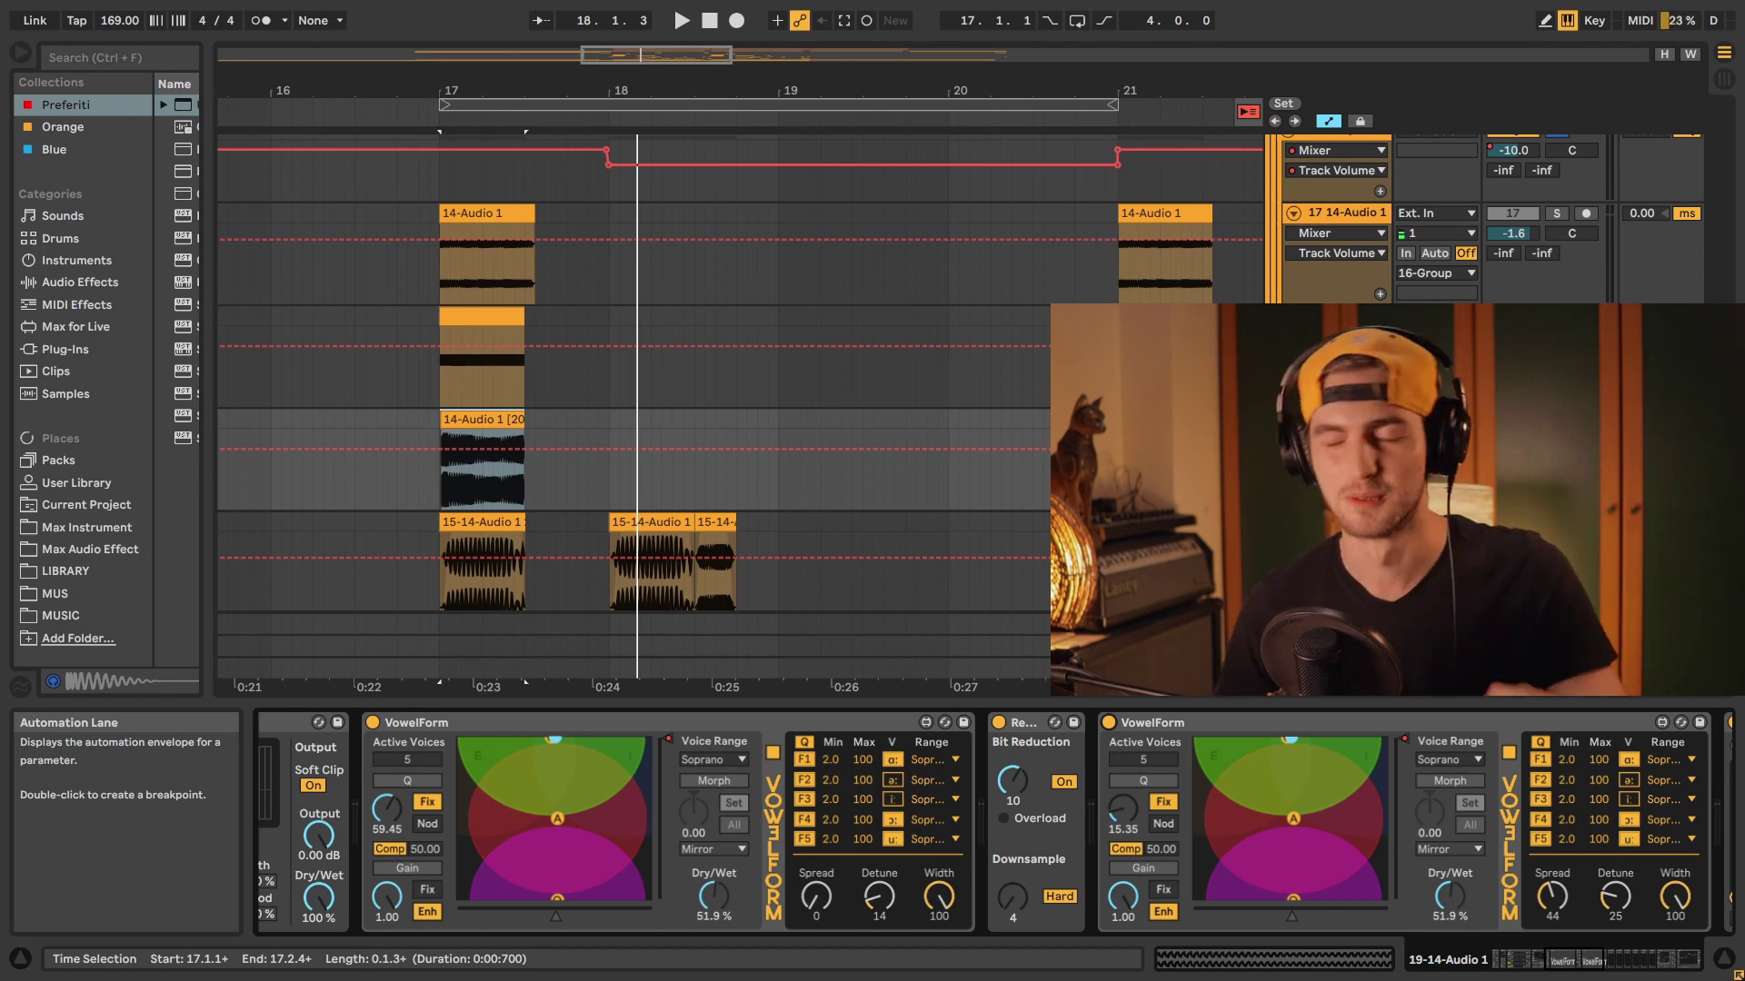
Step: Select the 15-14-Audio clip at bar 17 on track 20 and play it
scroll(636, 409, down, 1)
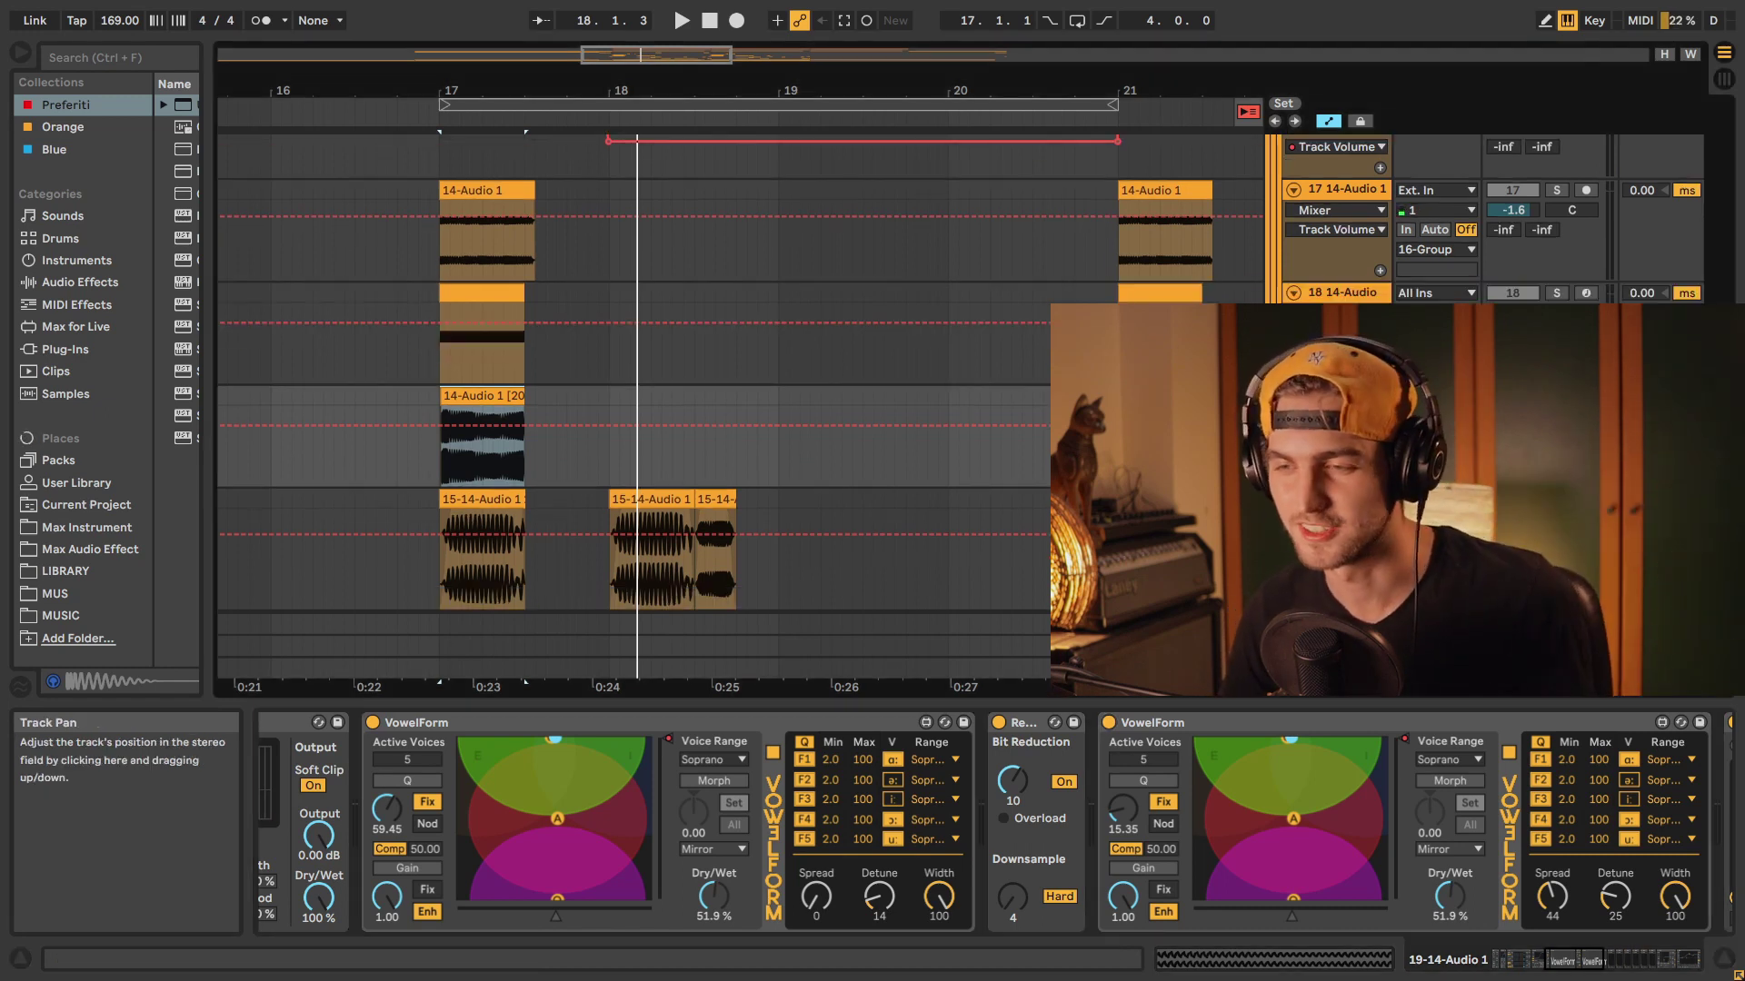
click(482, 545)
key(space)
key(space)
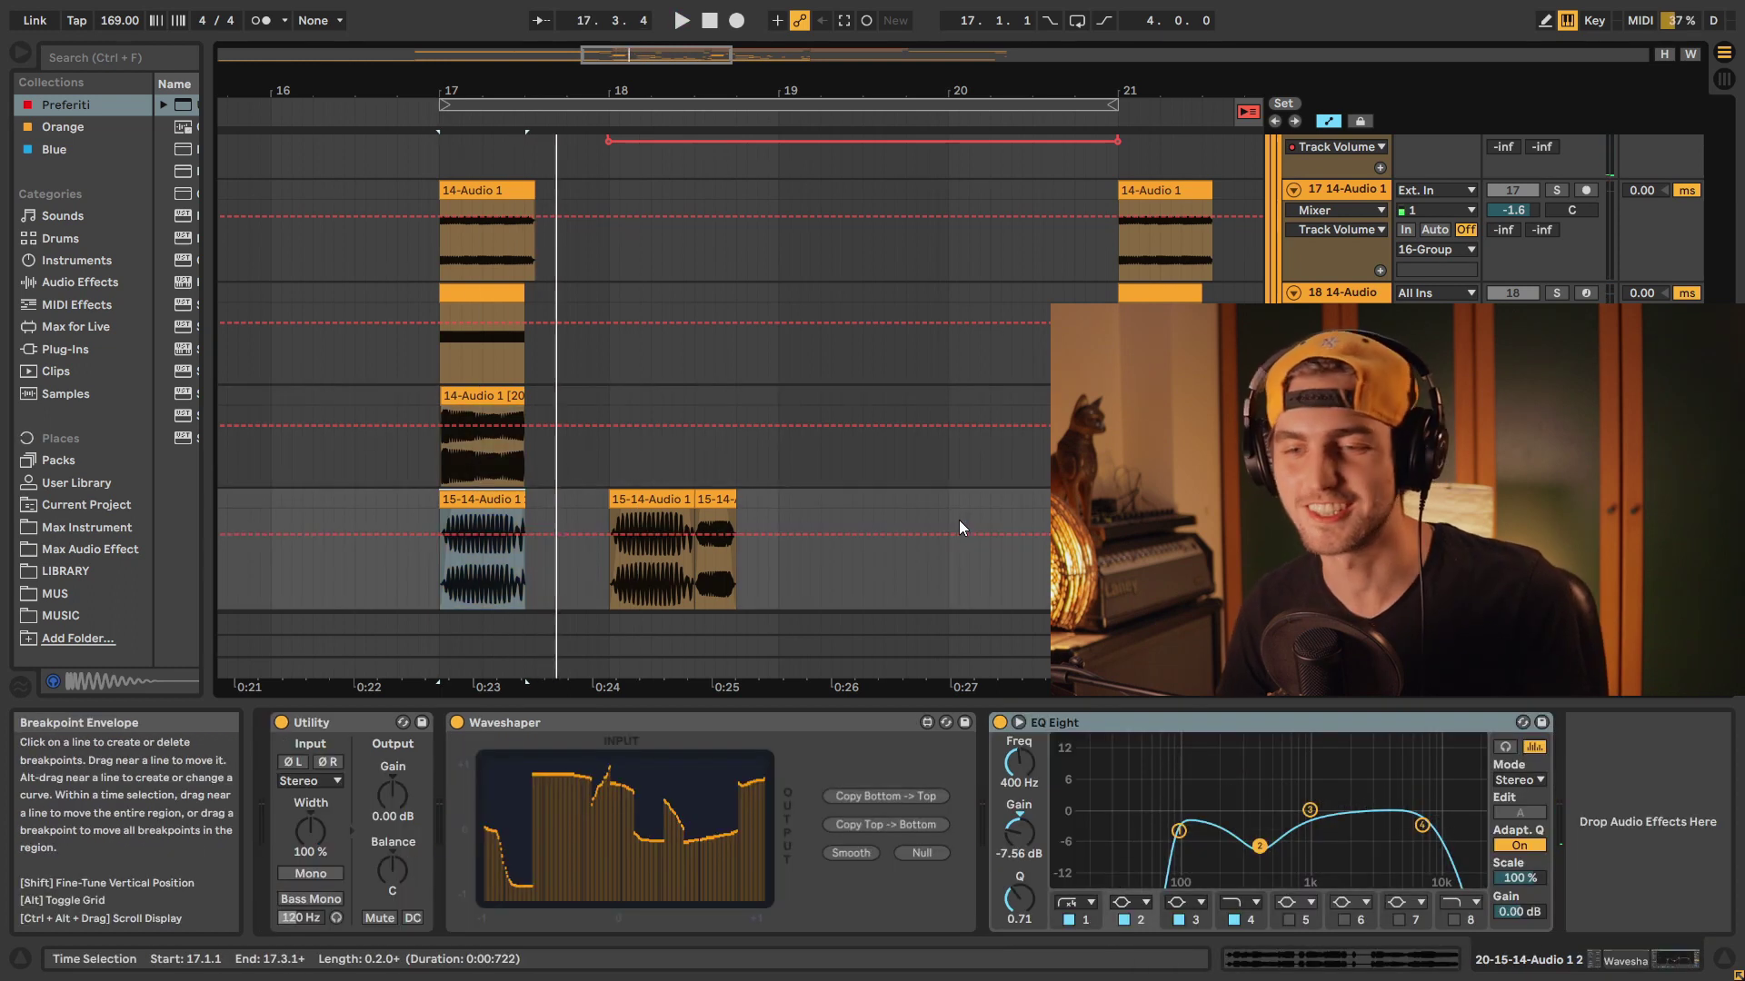
Step: Select the MIDI clip at bar 18 on the Instrument Rack track and play it with VowelForm bypassed
scroll(956, 518, up, 5)
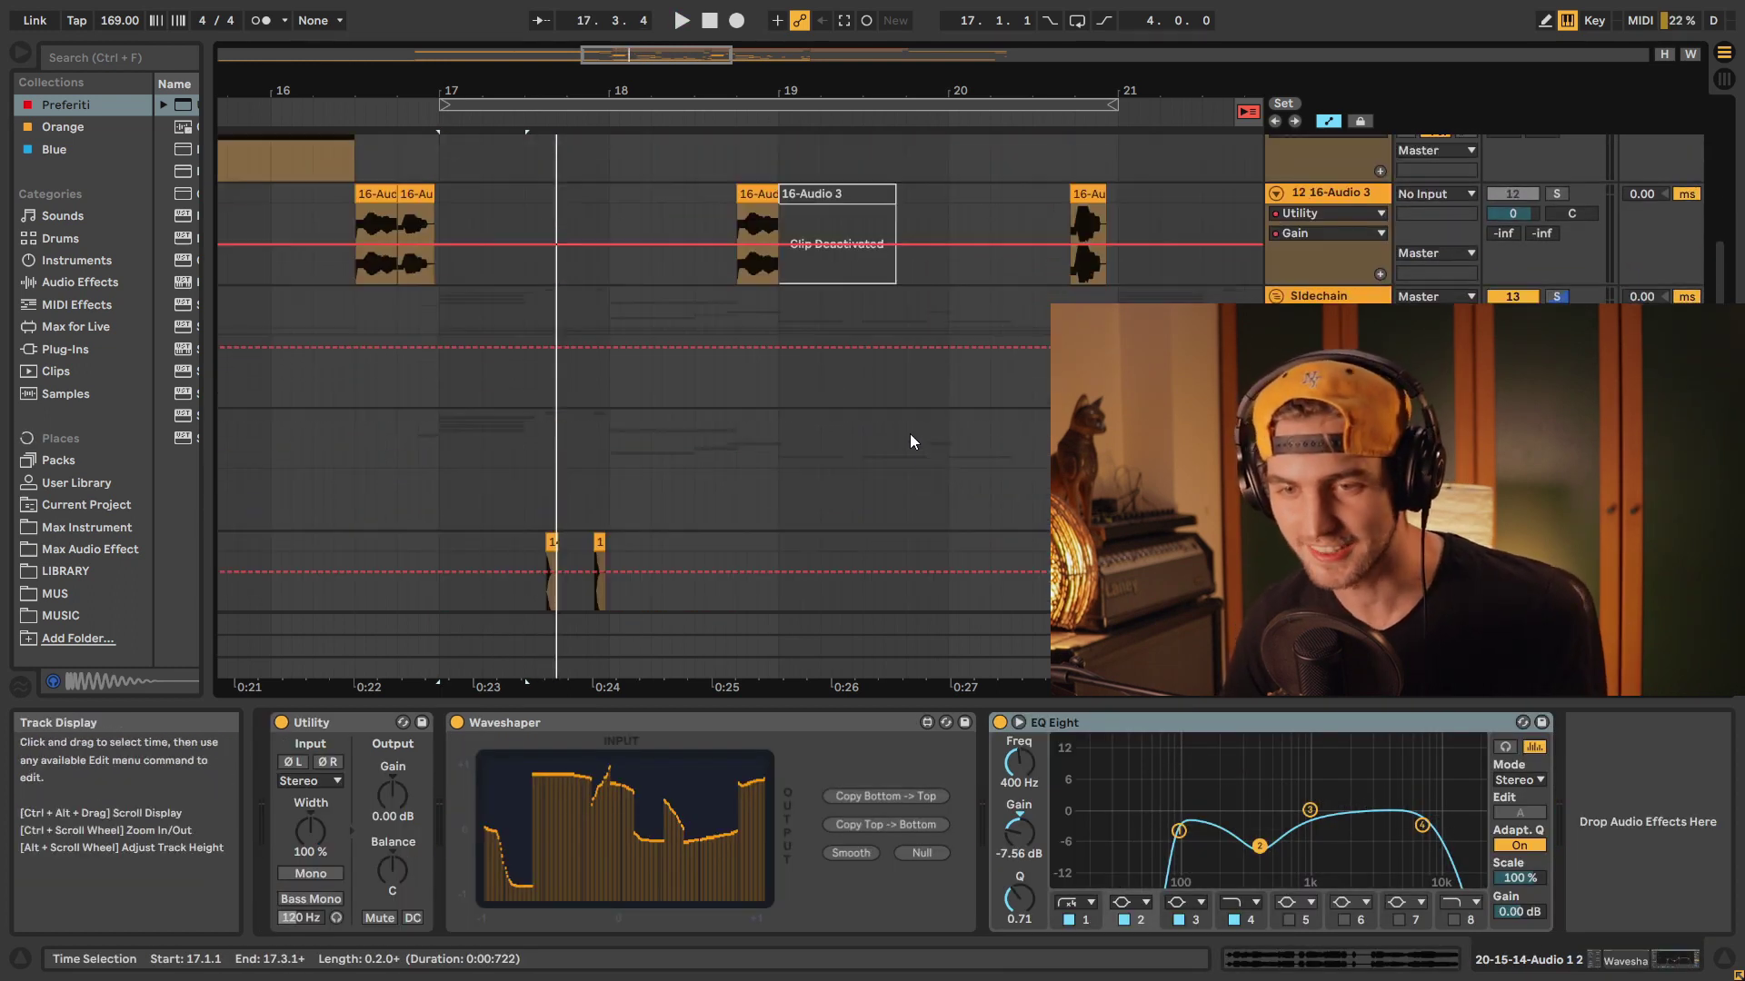
scroll(911, 440, down, 10)
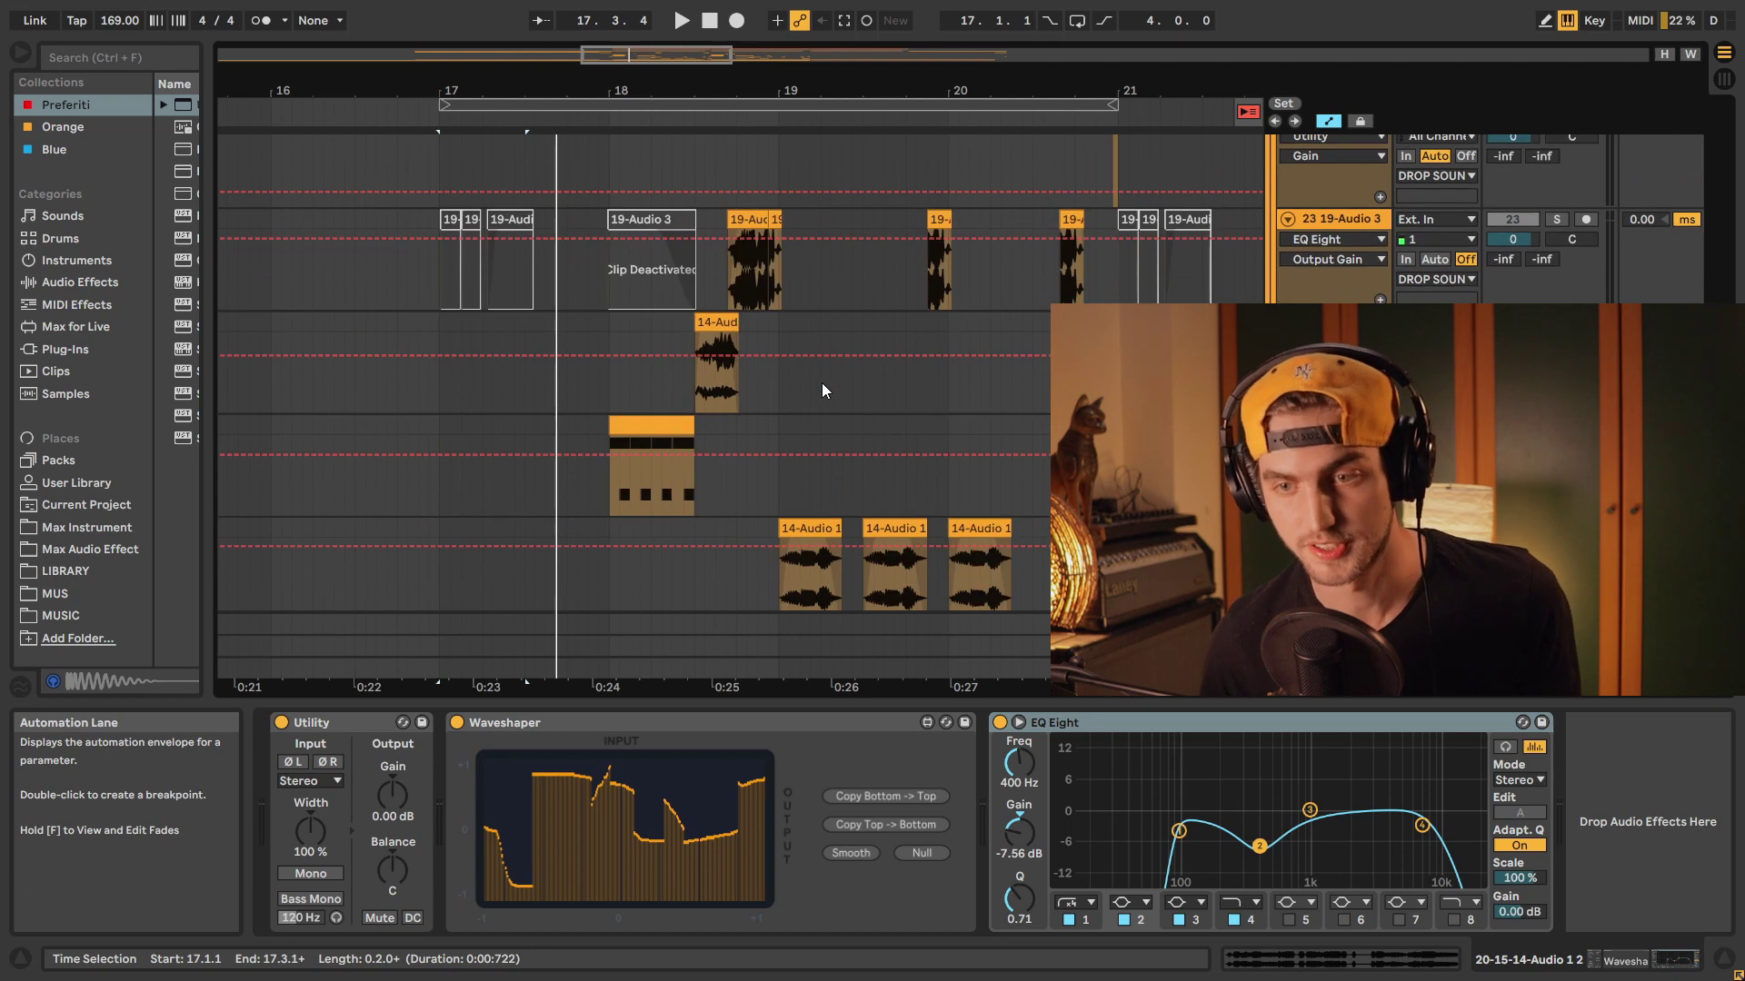
scroll(823, 386, down, 1)
click(651, 368)
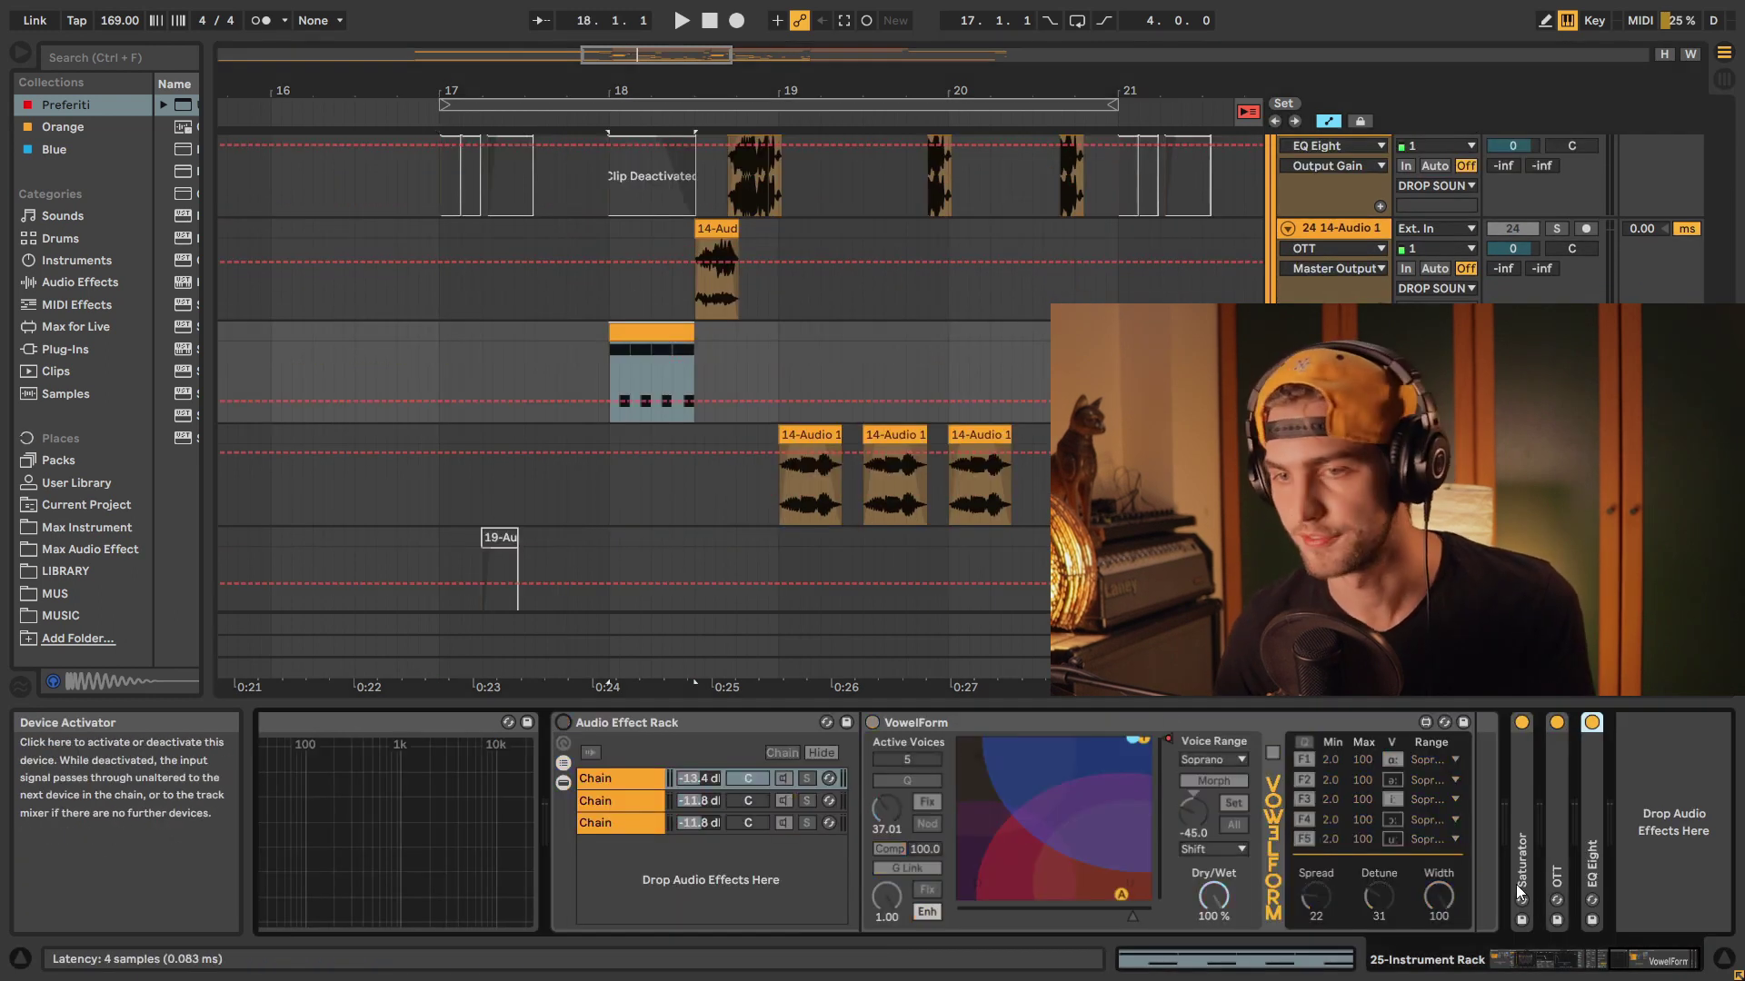
key(space)
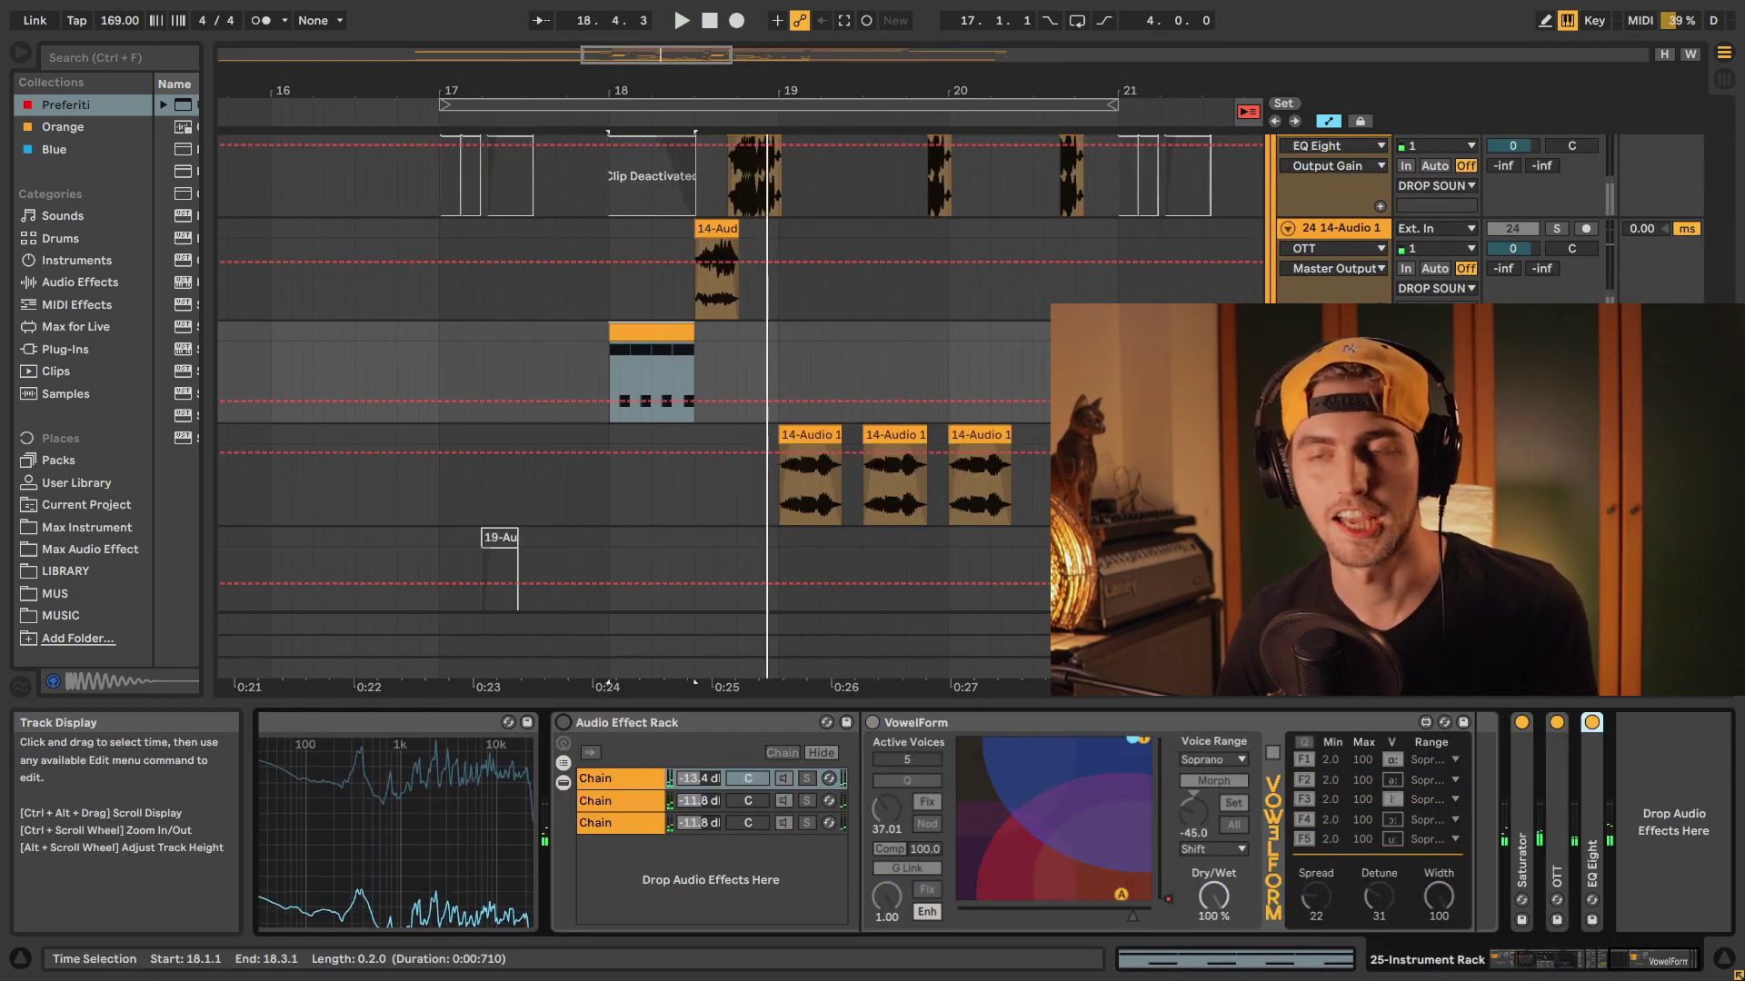
key(space)
key(space)
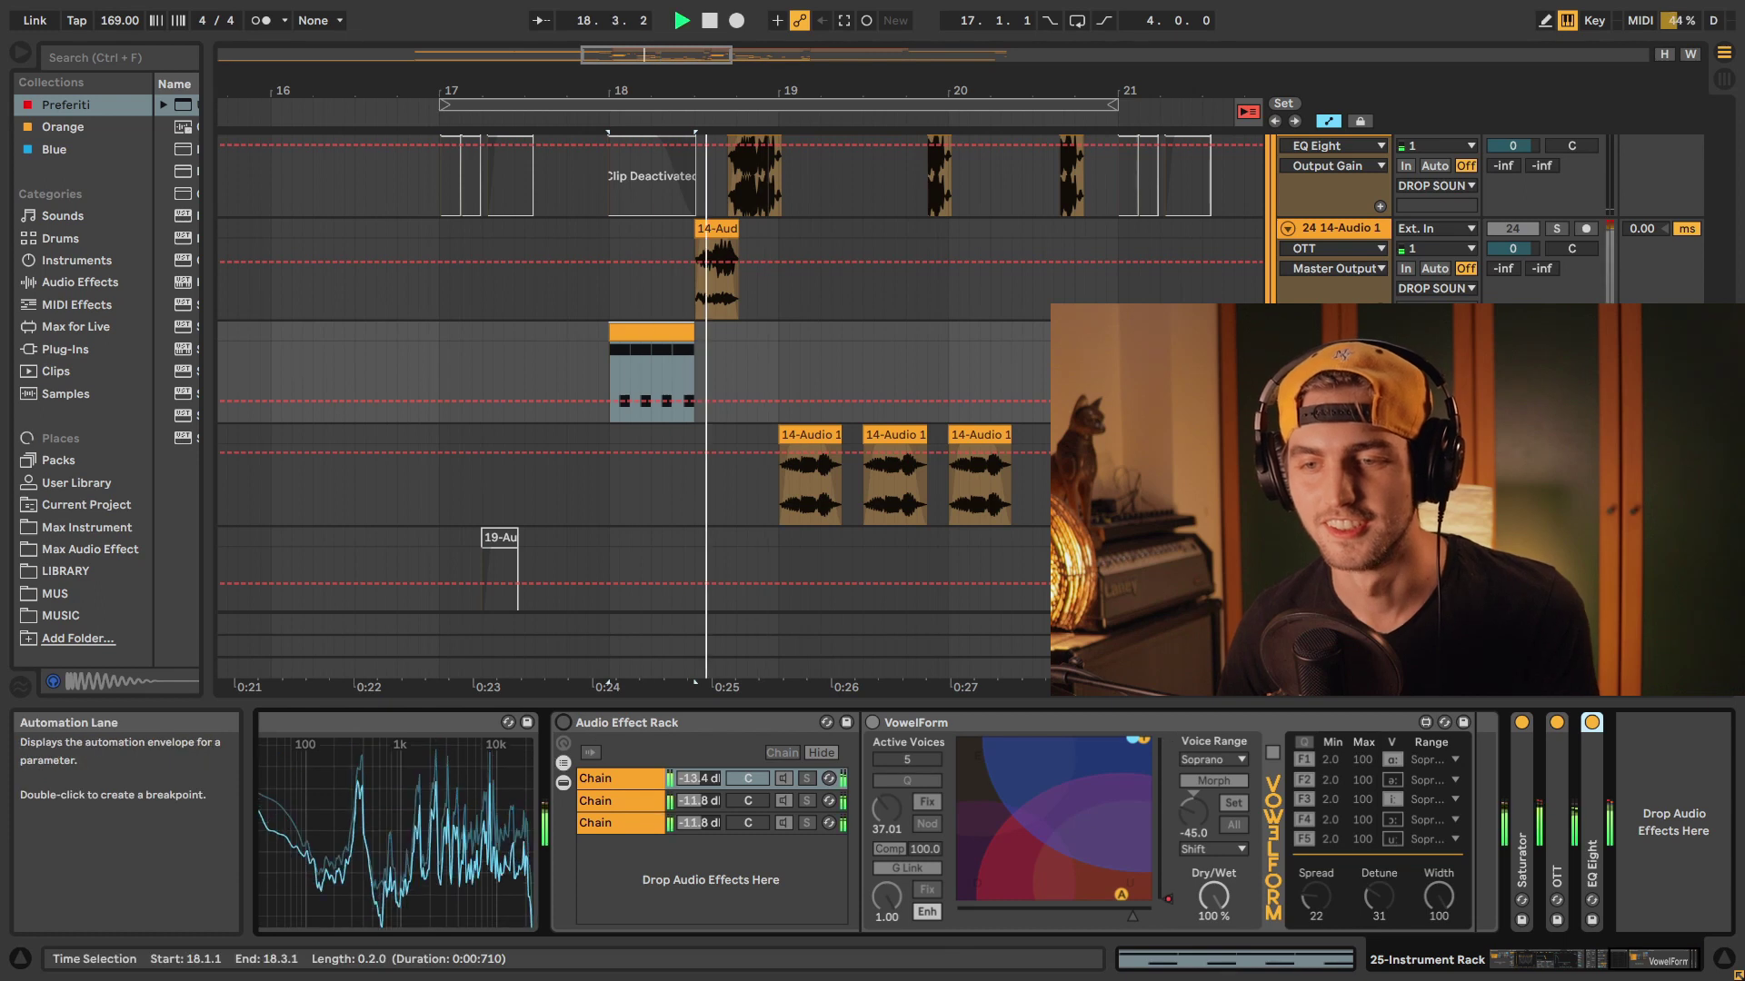
Step: Reactivate VowelForm on the Instrument Rack track and play the bar 18 clip again for comparison
key(space)
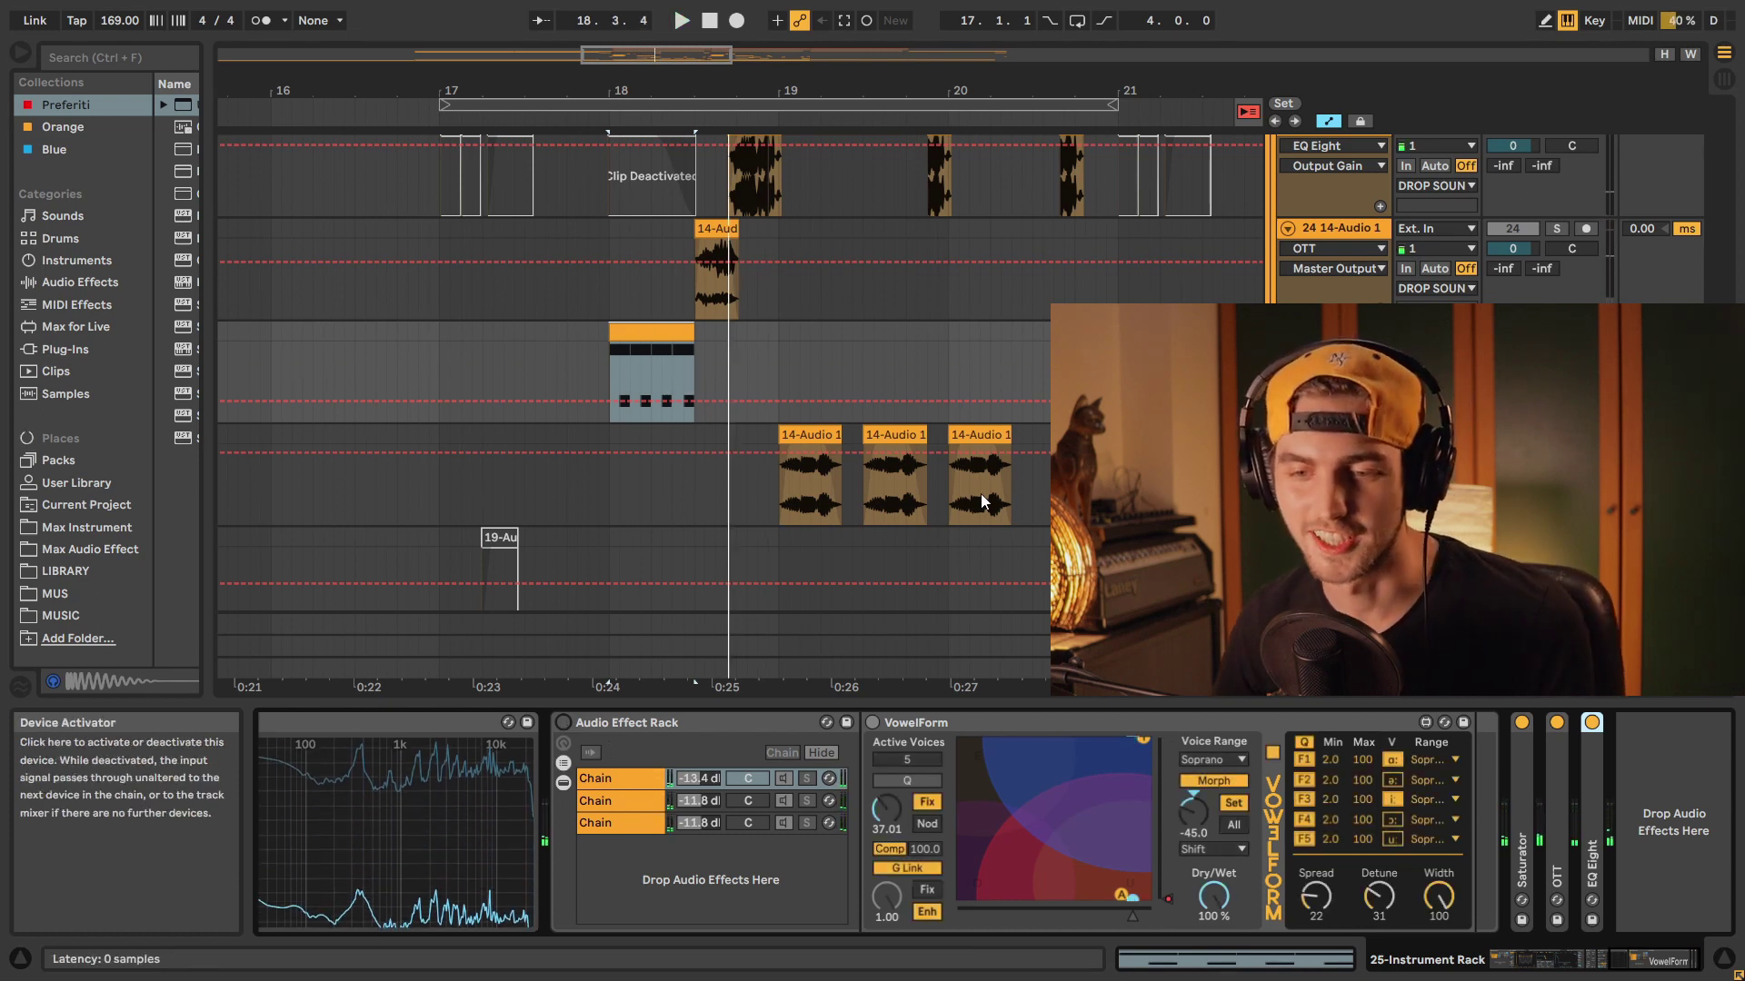
key(space)
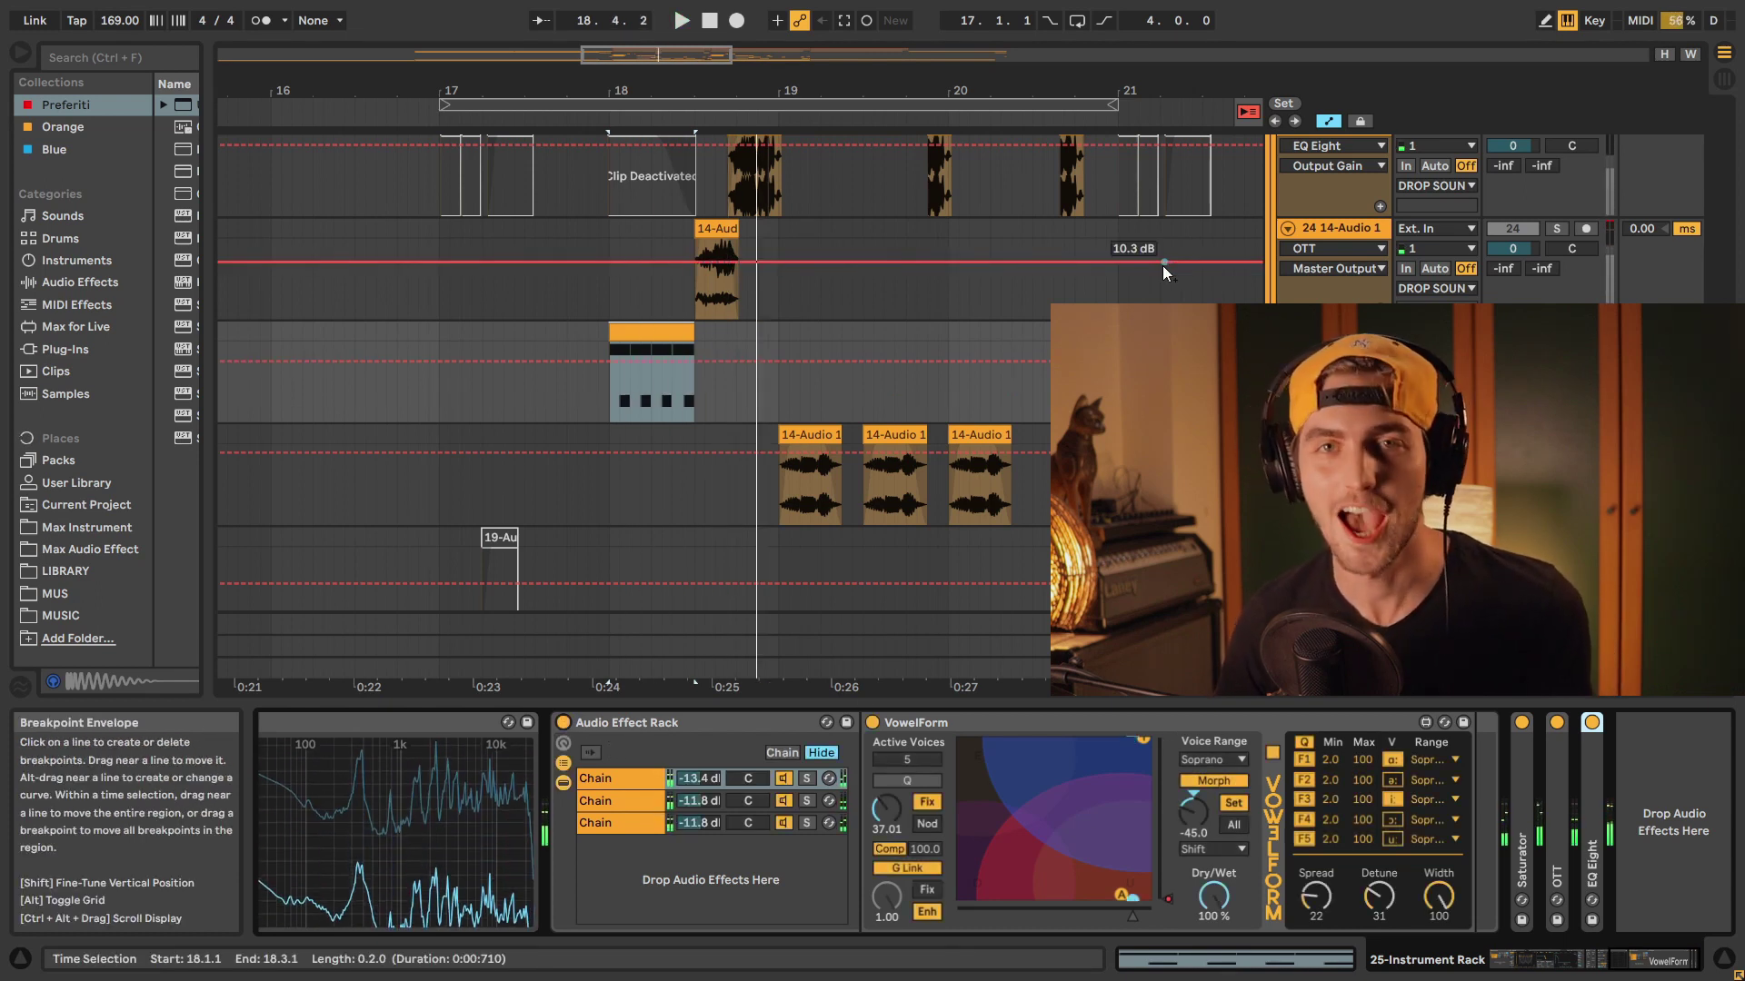
key(space)
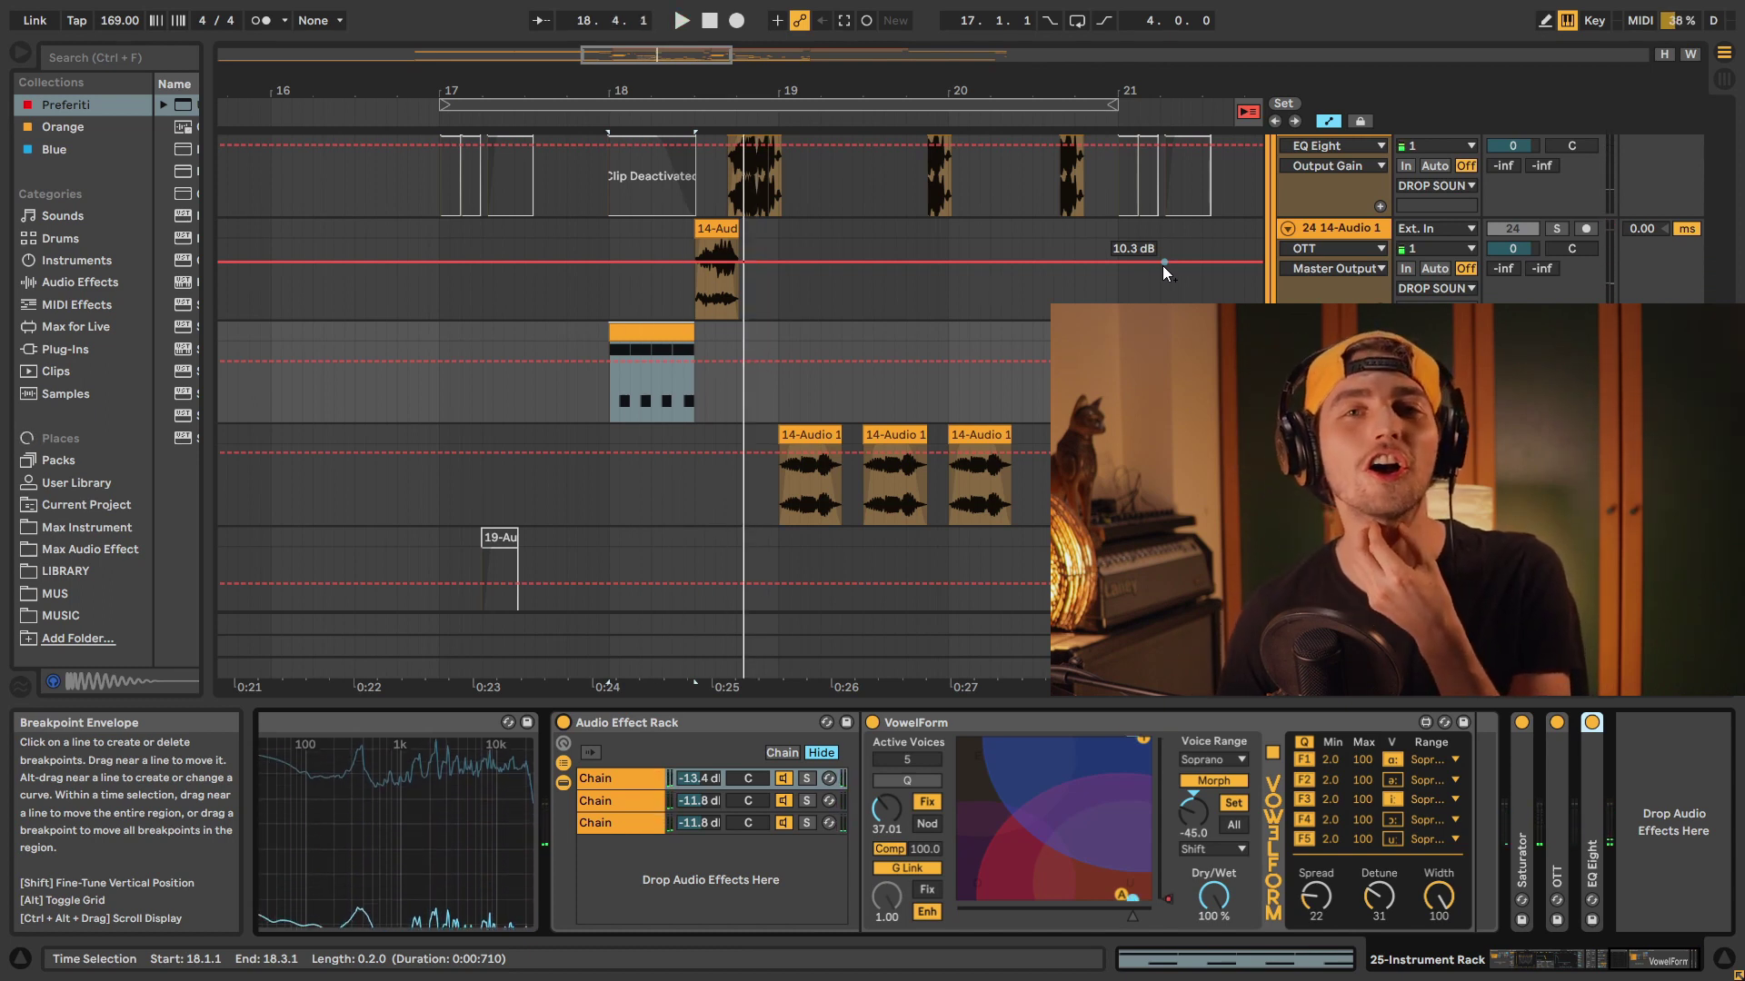
Step: Show the device chain of audio track 26 and bring its VowelForm into view
scroll(1164, 266, down, 3)
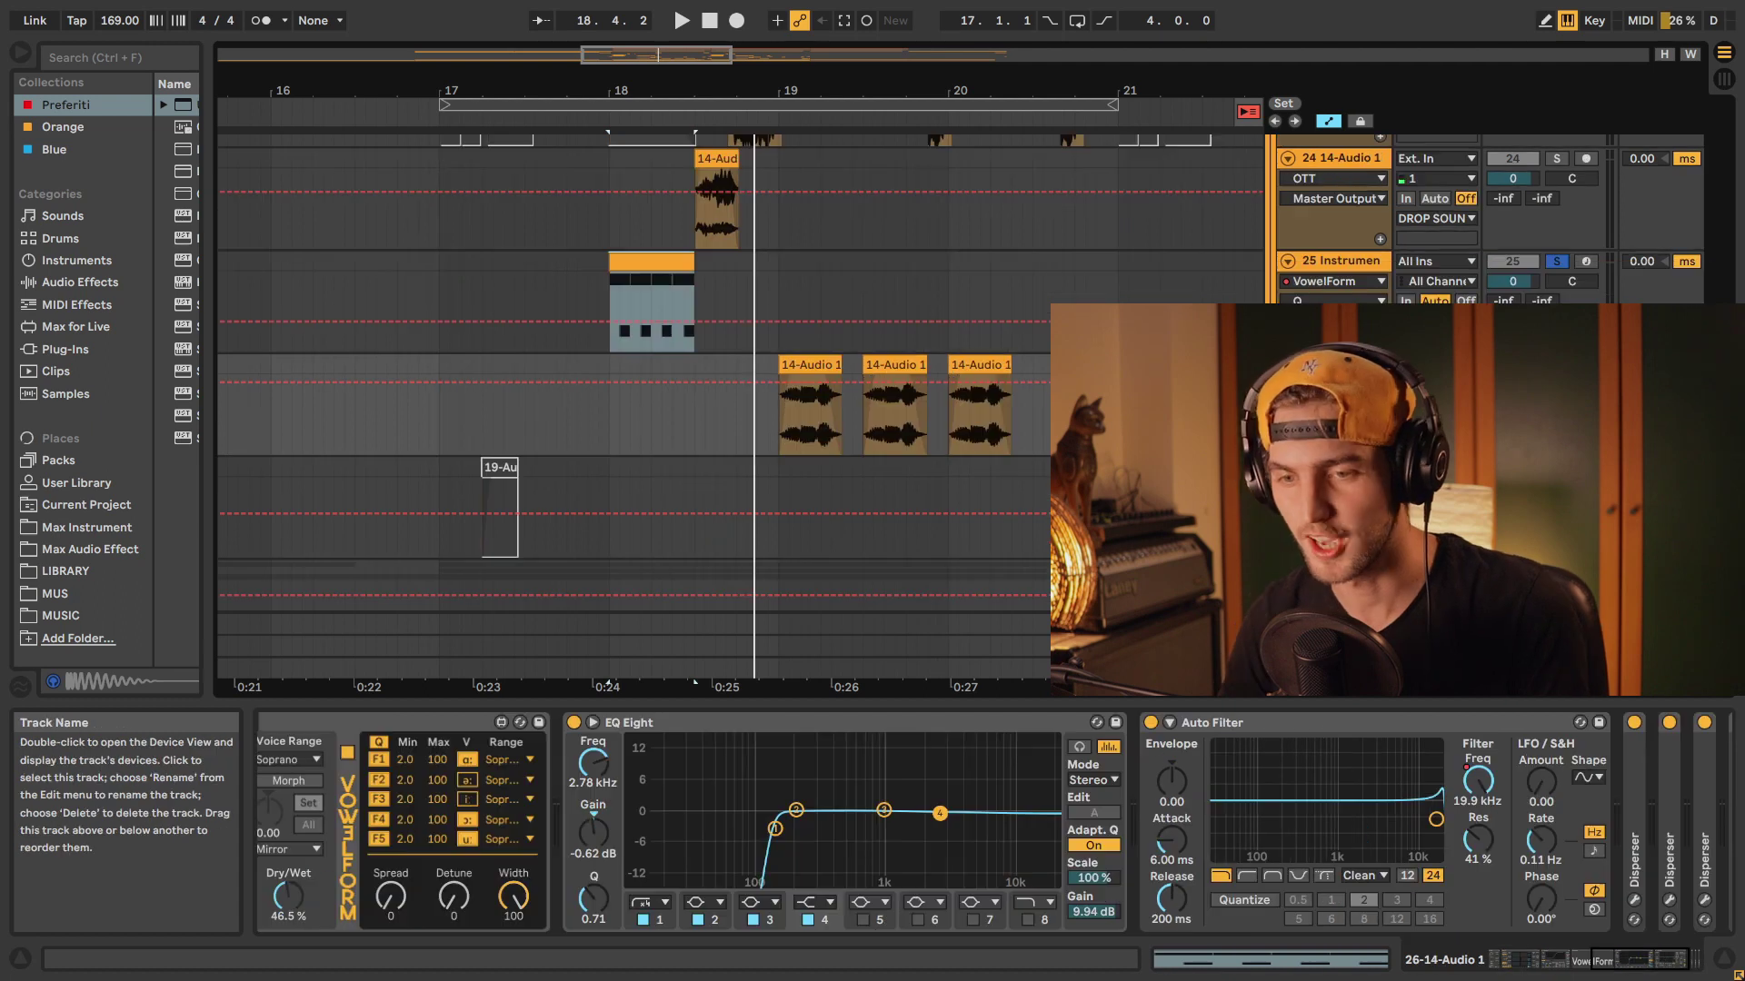
drag(1590, 936, 1577, 936)
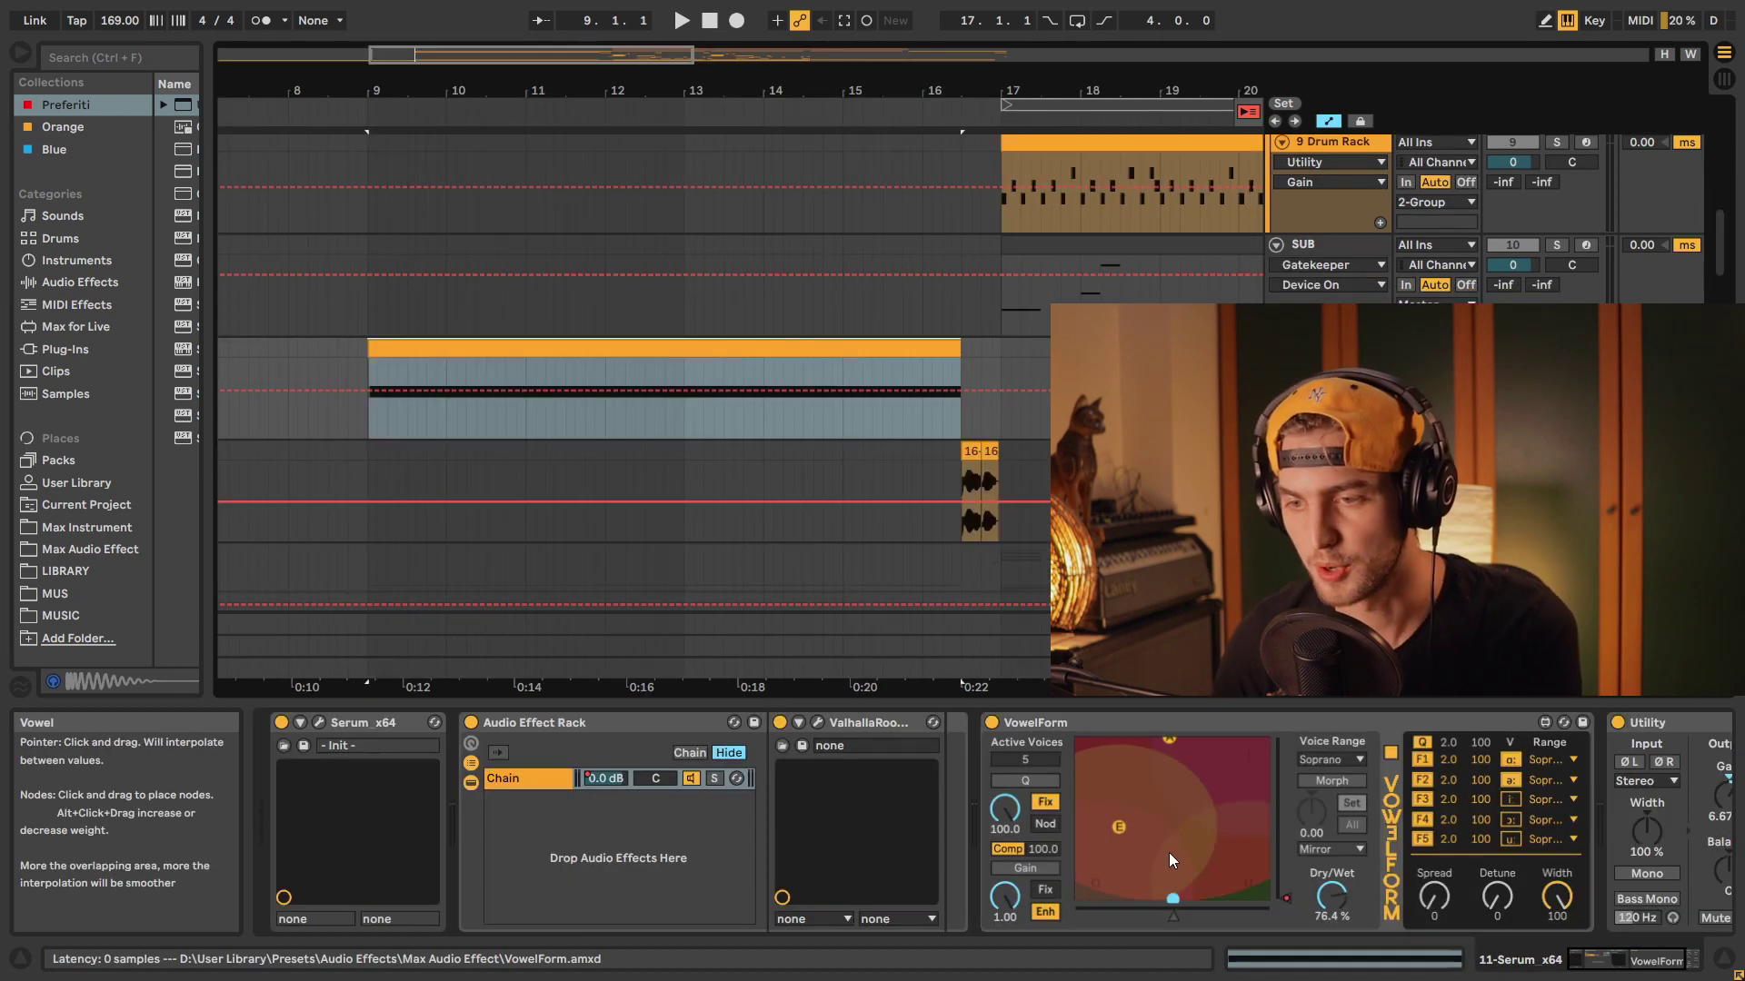
Step: Adjust the A vowel node at the top of VowelForm's pad on the Serum track and rename the clip RISER
drag(1167, 743, 1167, 743)
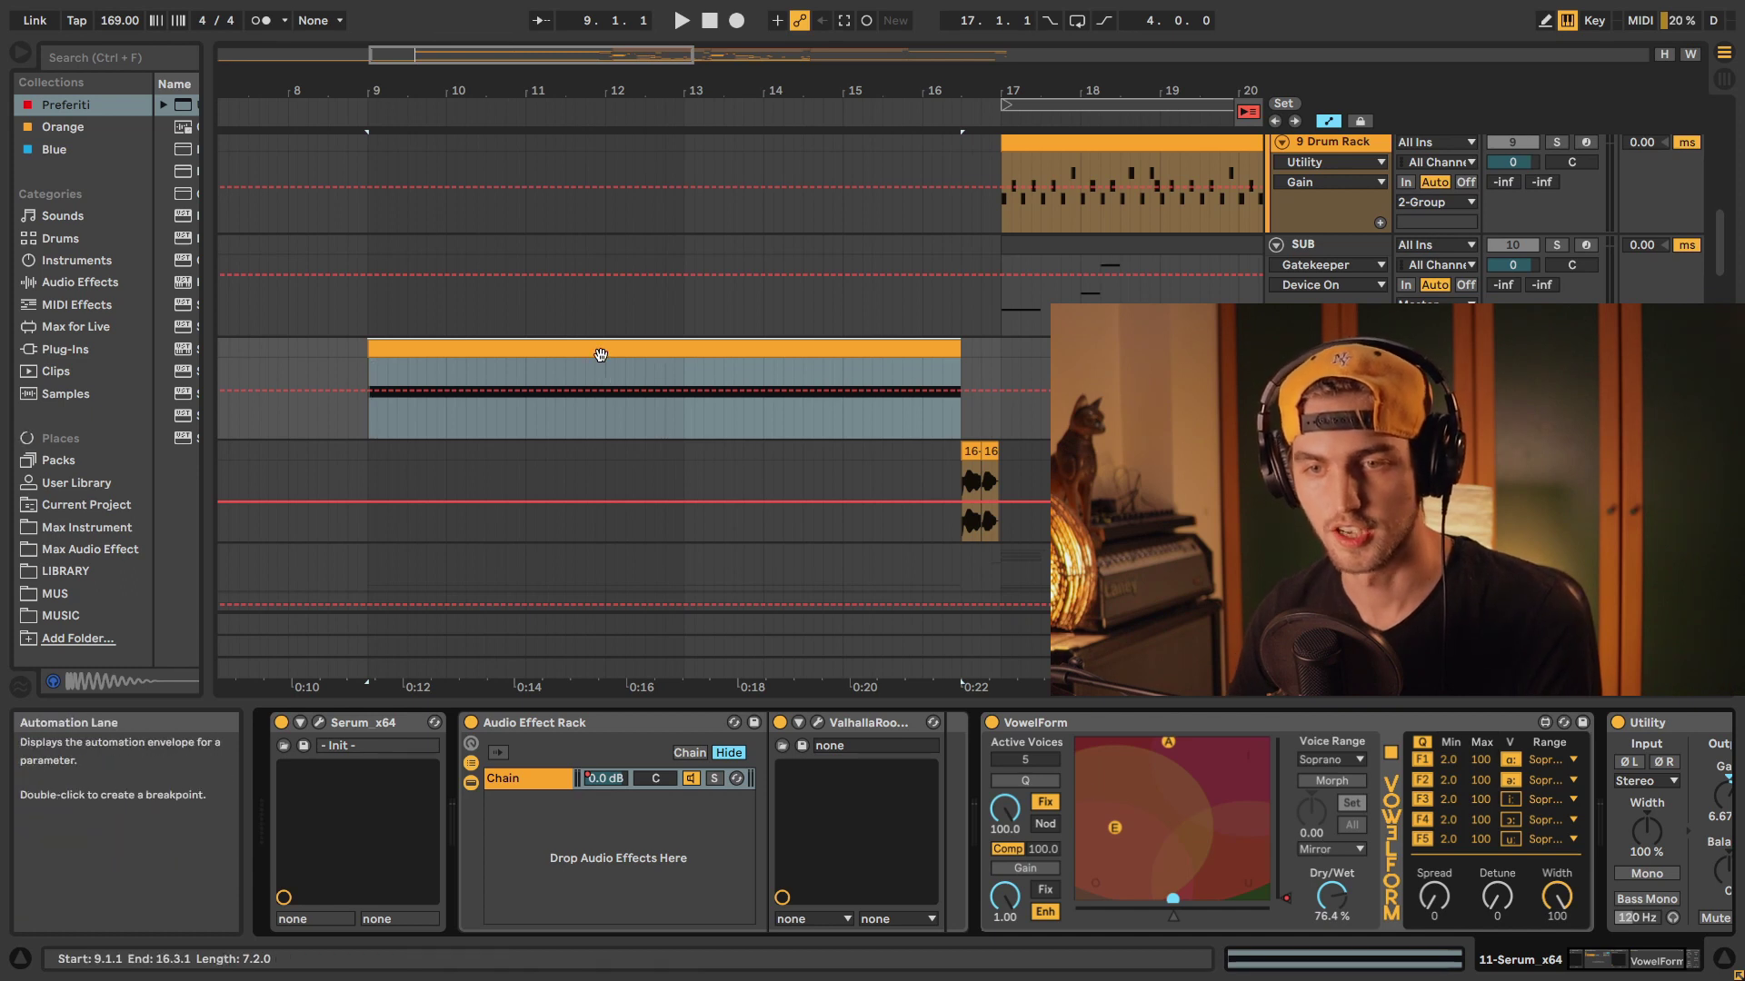
key(ctrl+r)
text(RISER)
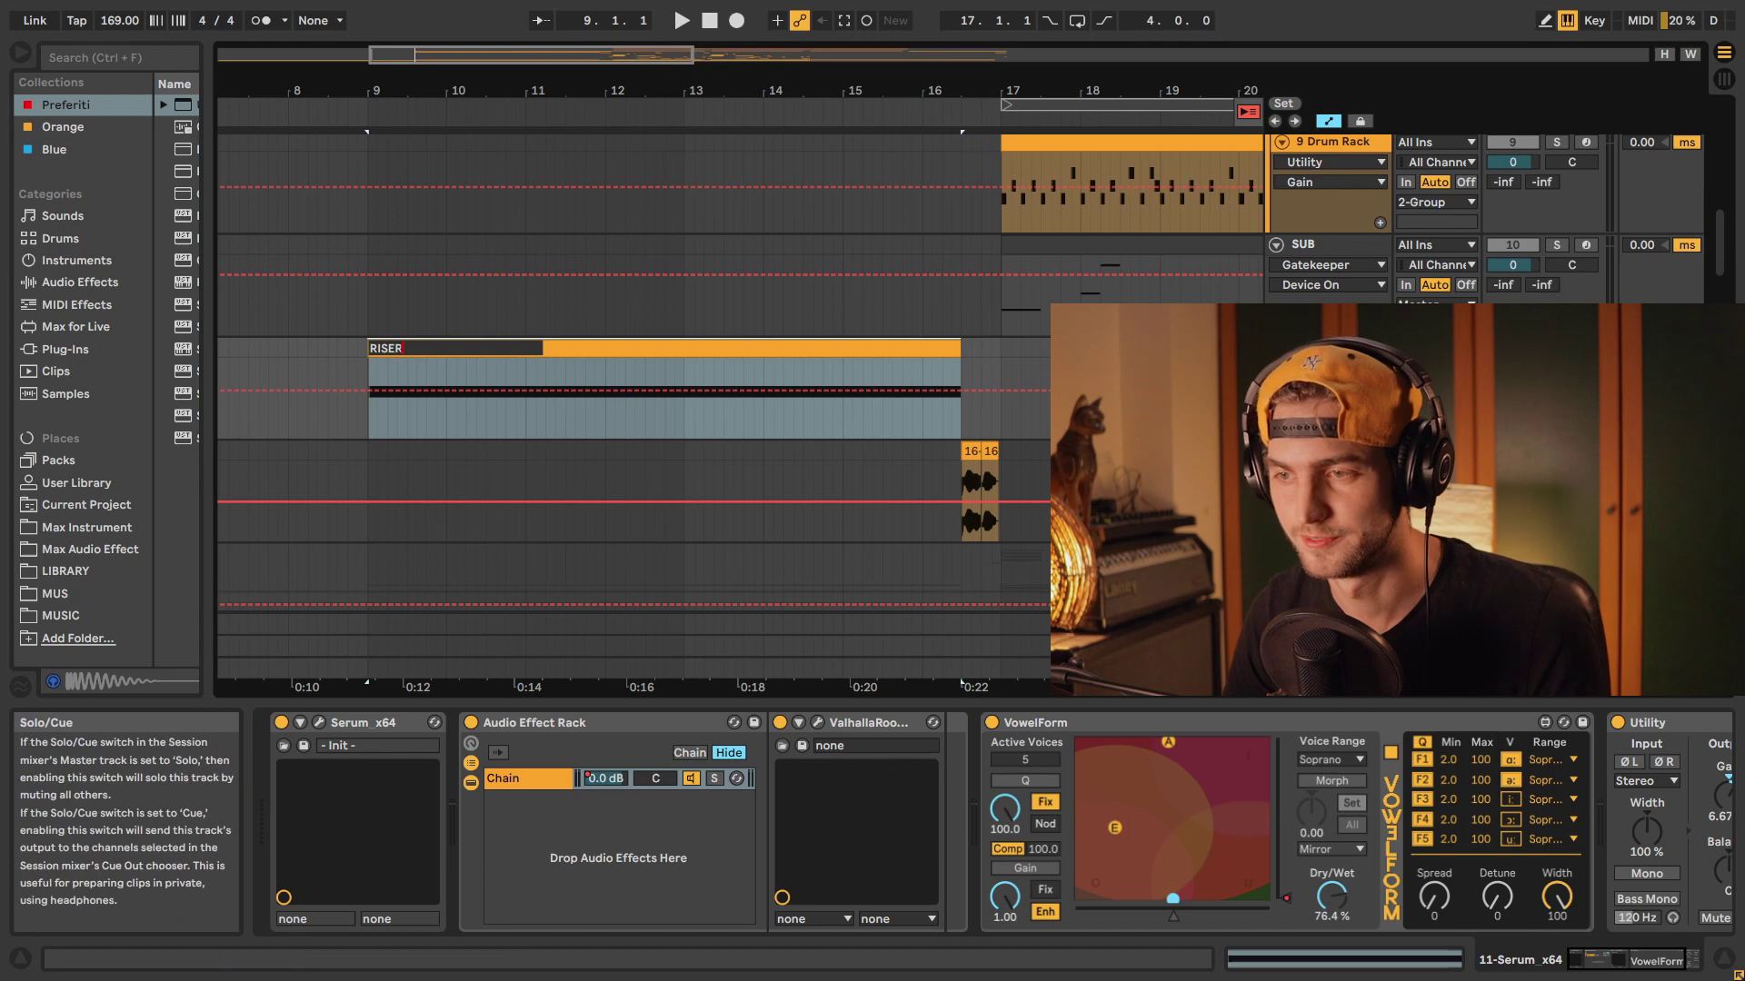
key(Return)
Step: Play the RISER clip from its start with VowelForm bypassed and reactivated to compare the sound
click(561, 391)
key(space)
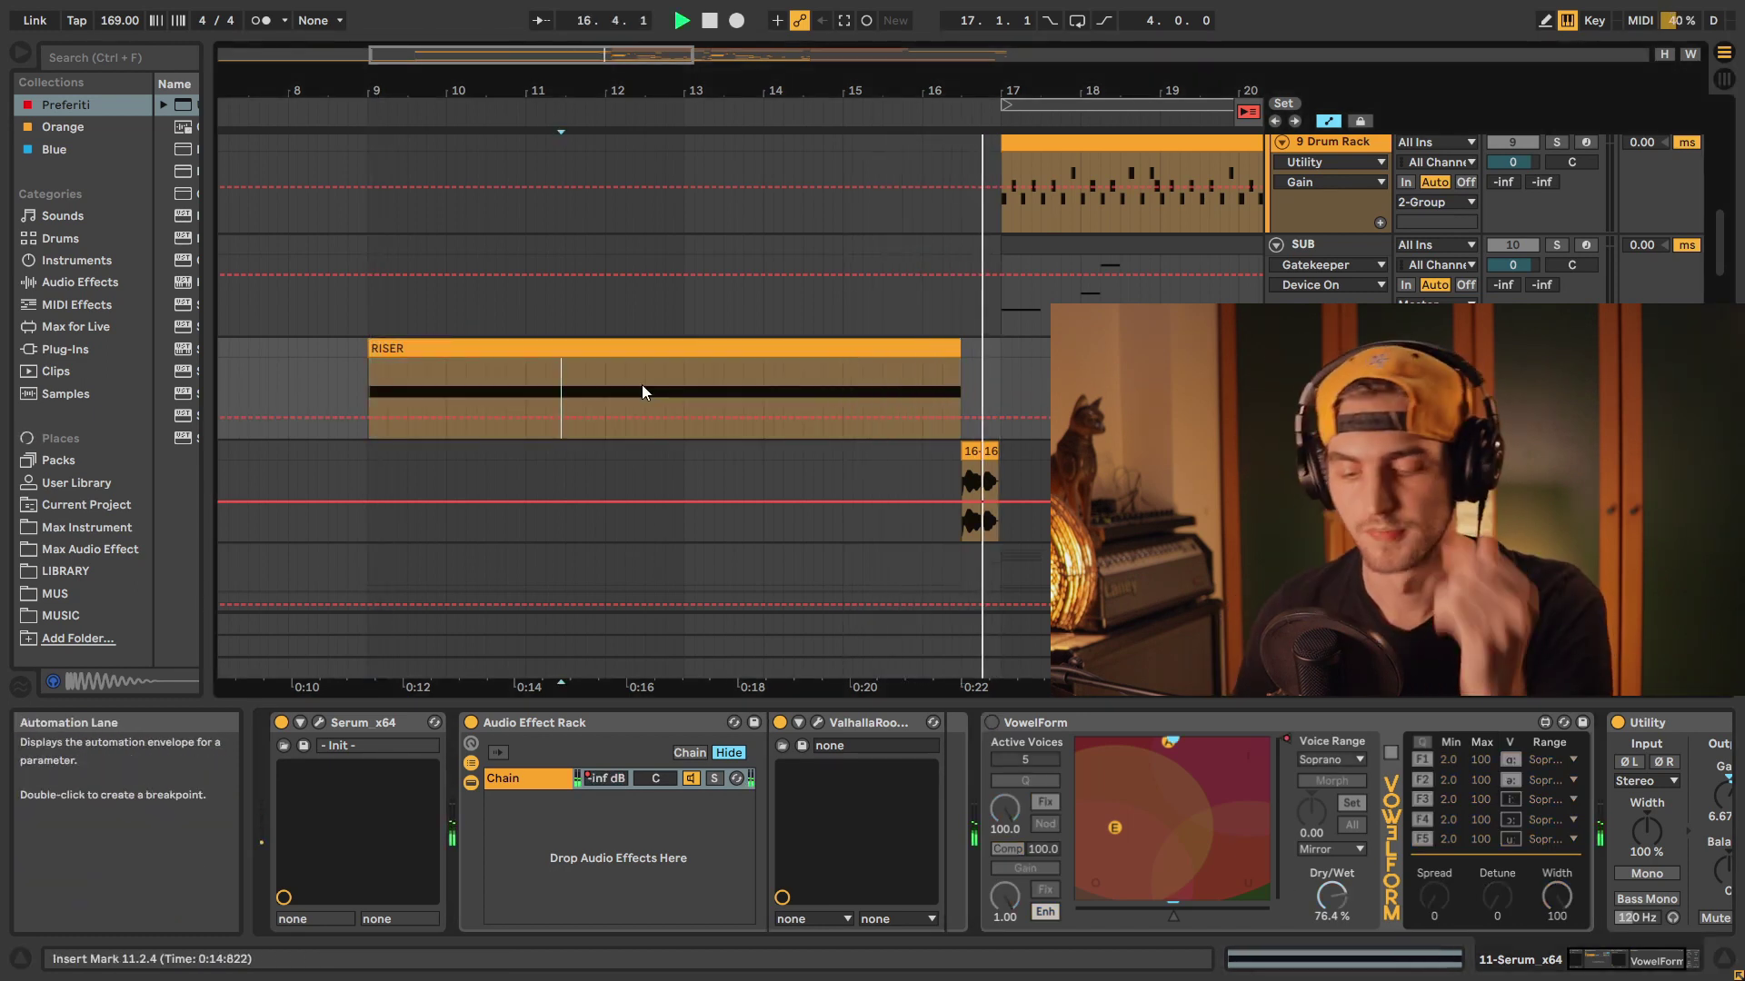
click(625, 349)
key(space)
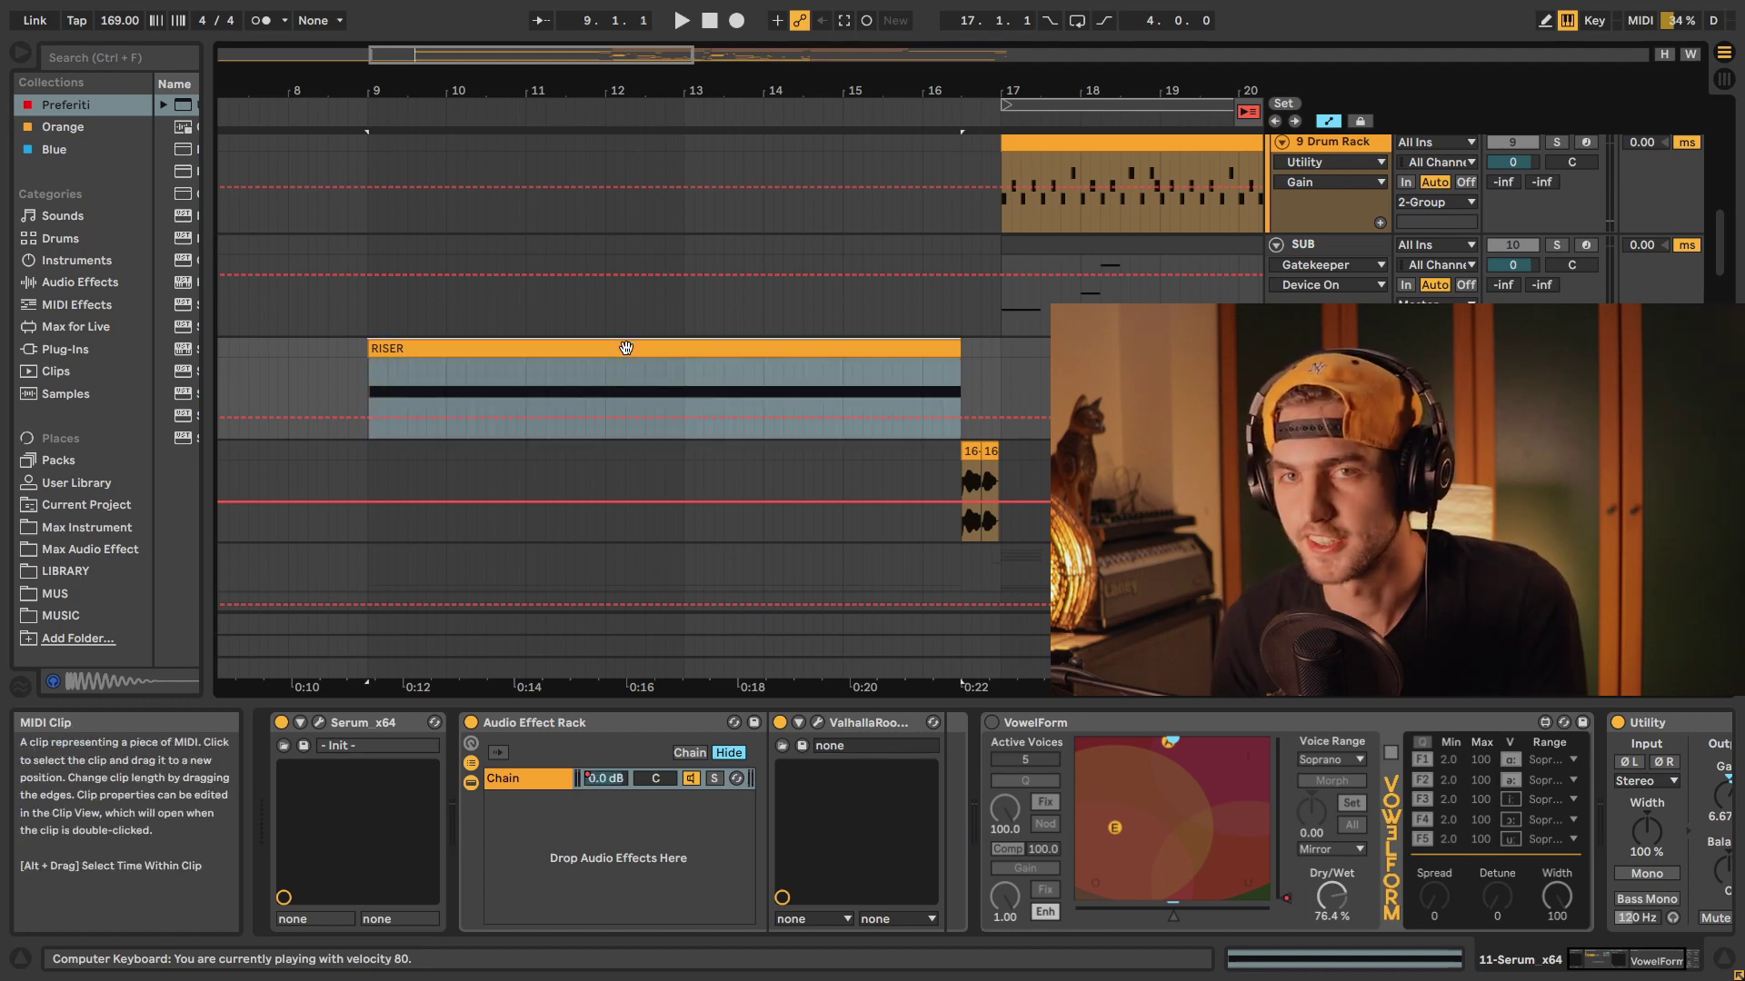
key(space)
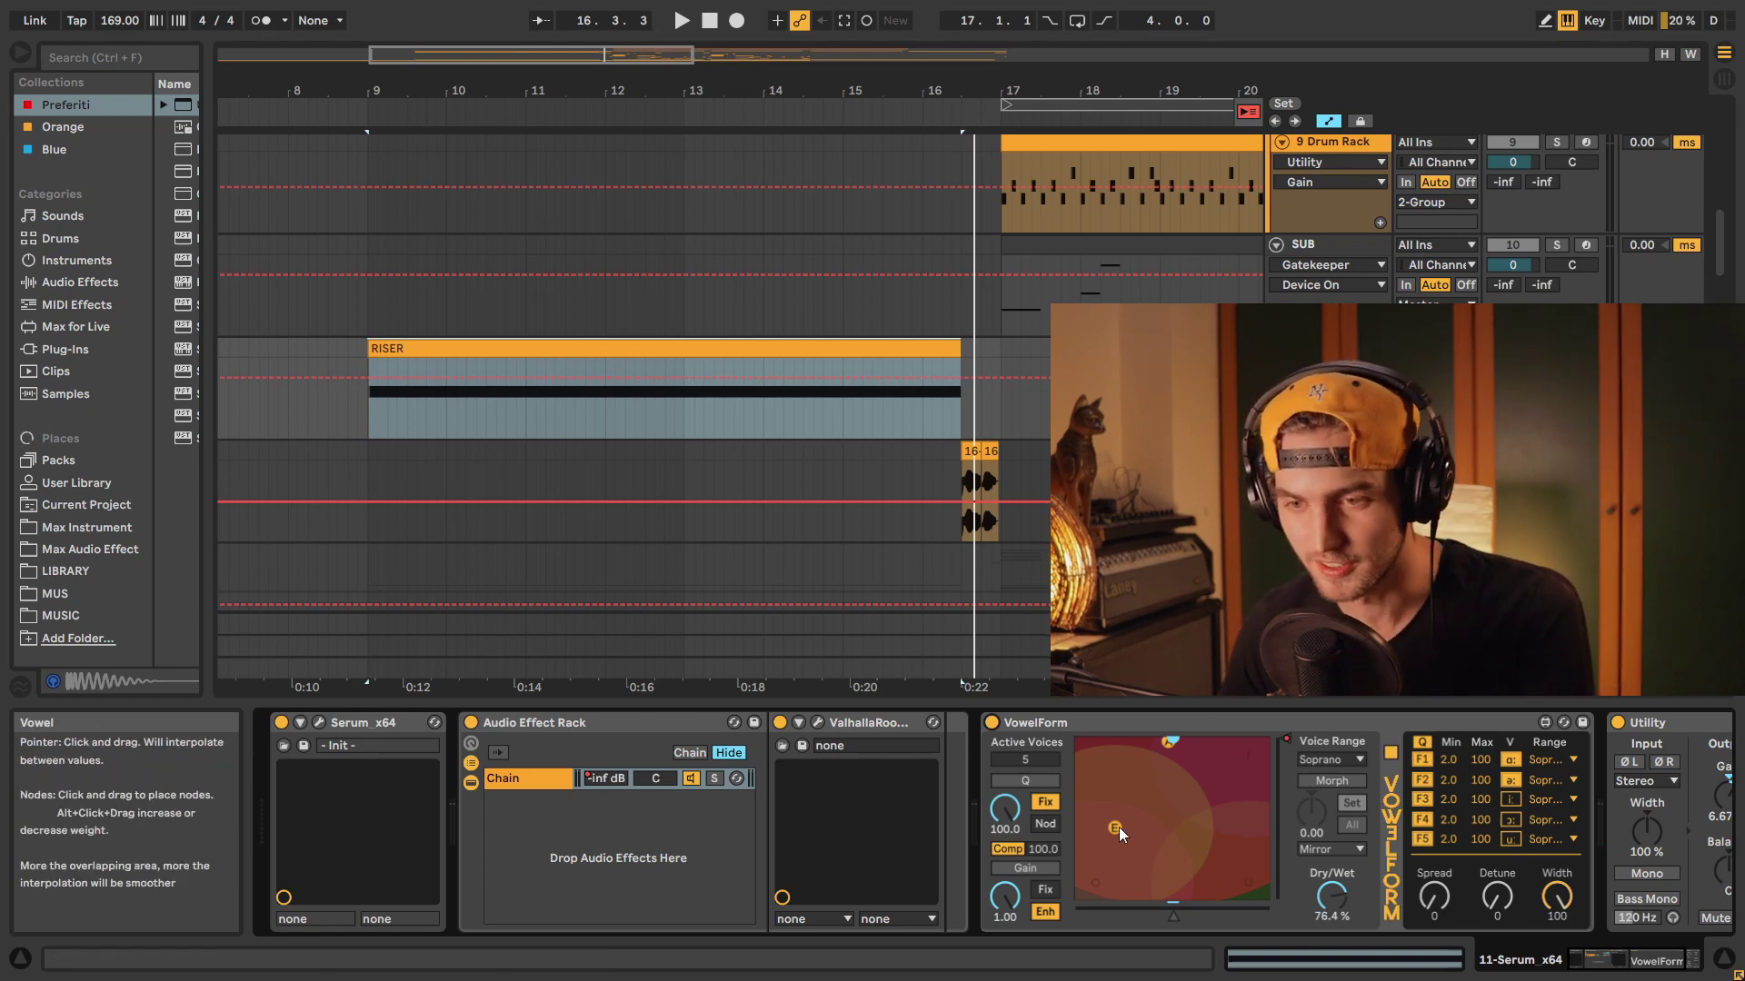
scroll(1538, 950, down, 3)
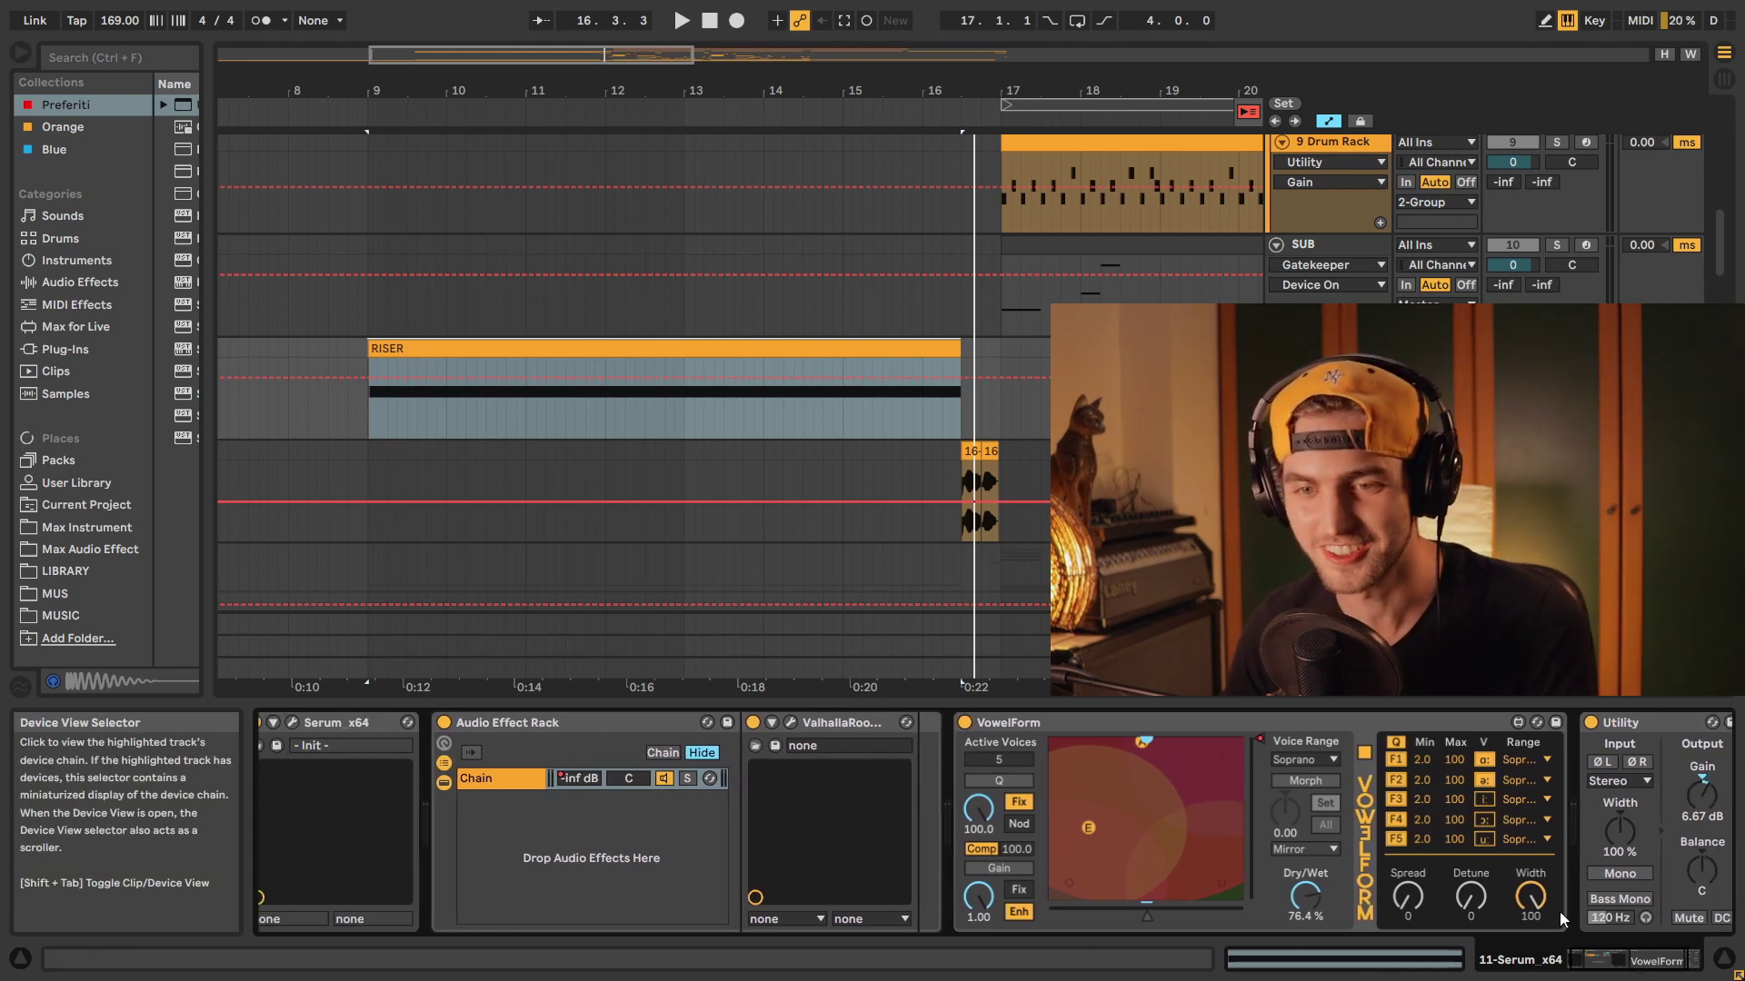
Step: Locate the LABS track further down the arrangement and show its device chain
drag(527, 91, 477, 147)
scroll(478, 327, down, 10)
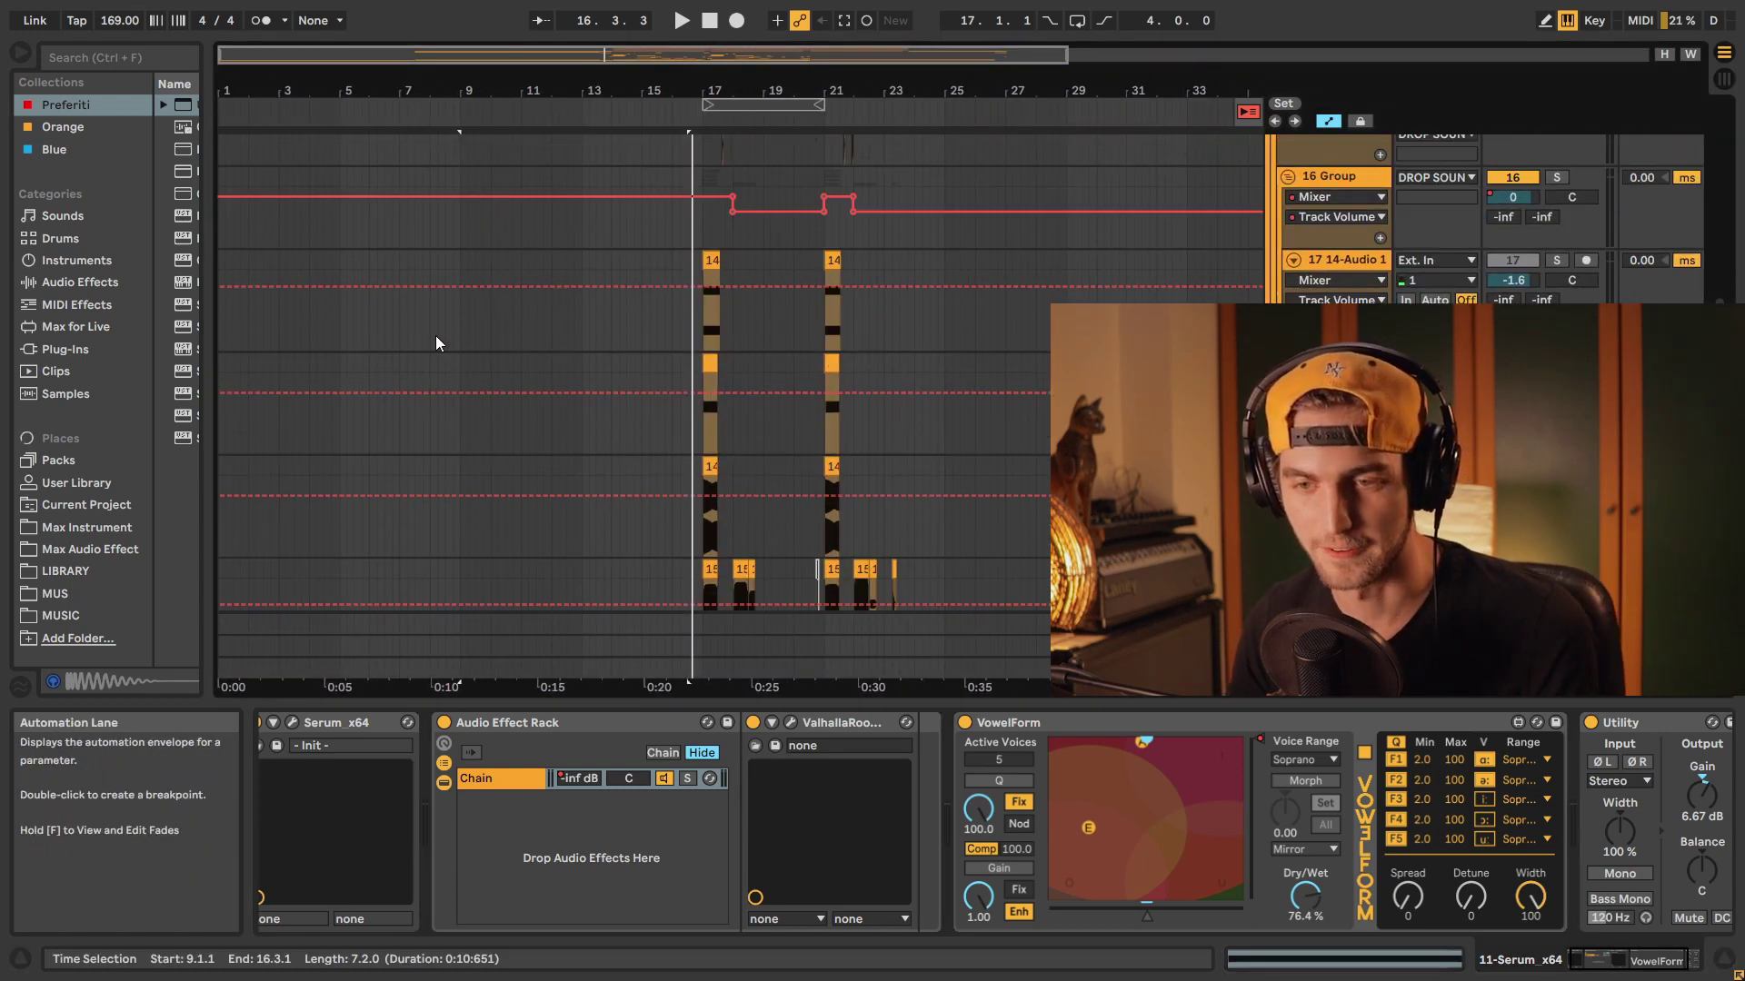
scroll(464, 372, down, 10)
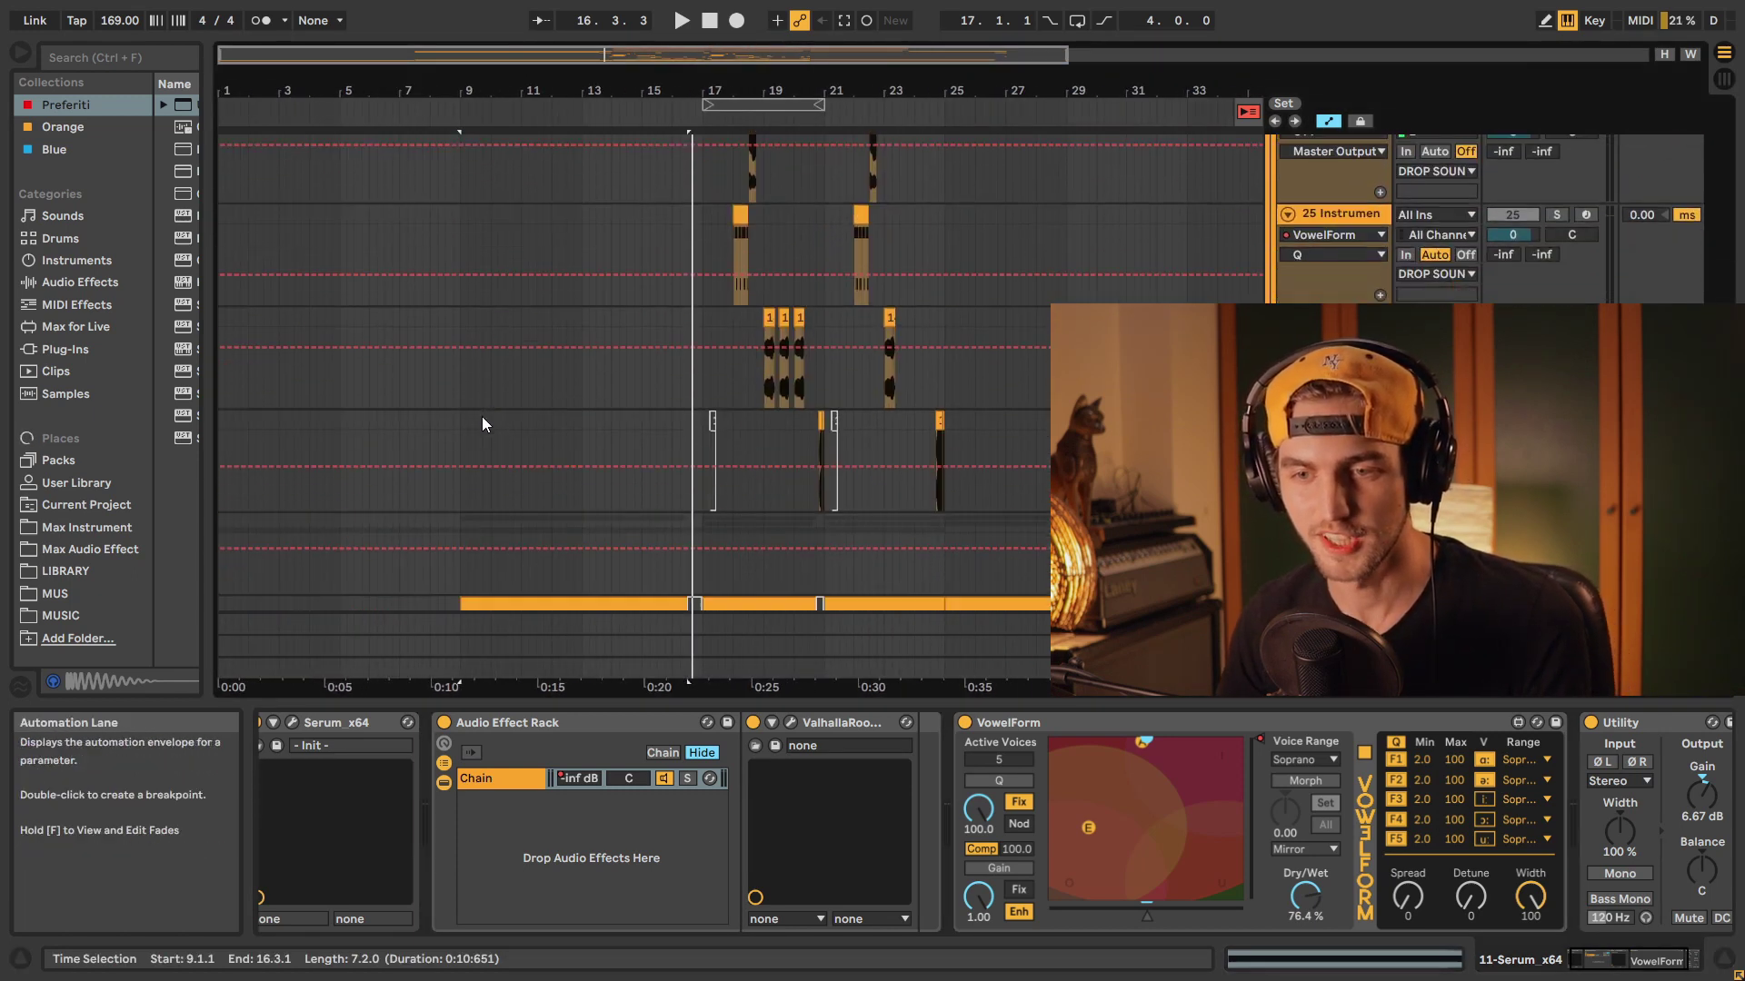
scroll(500, 445, down, 2)
scroll(518, 463, down, 2)
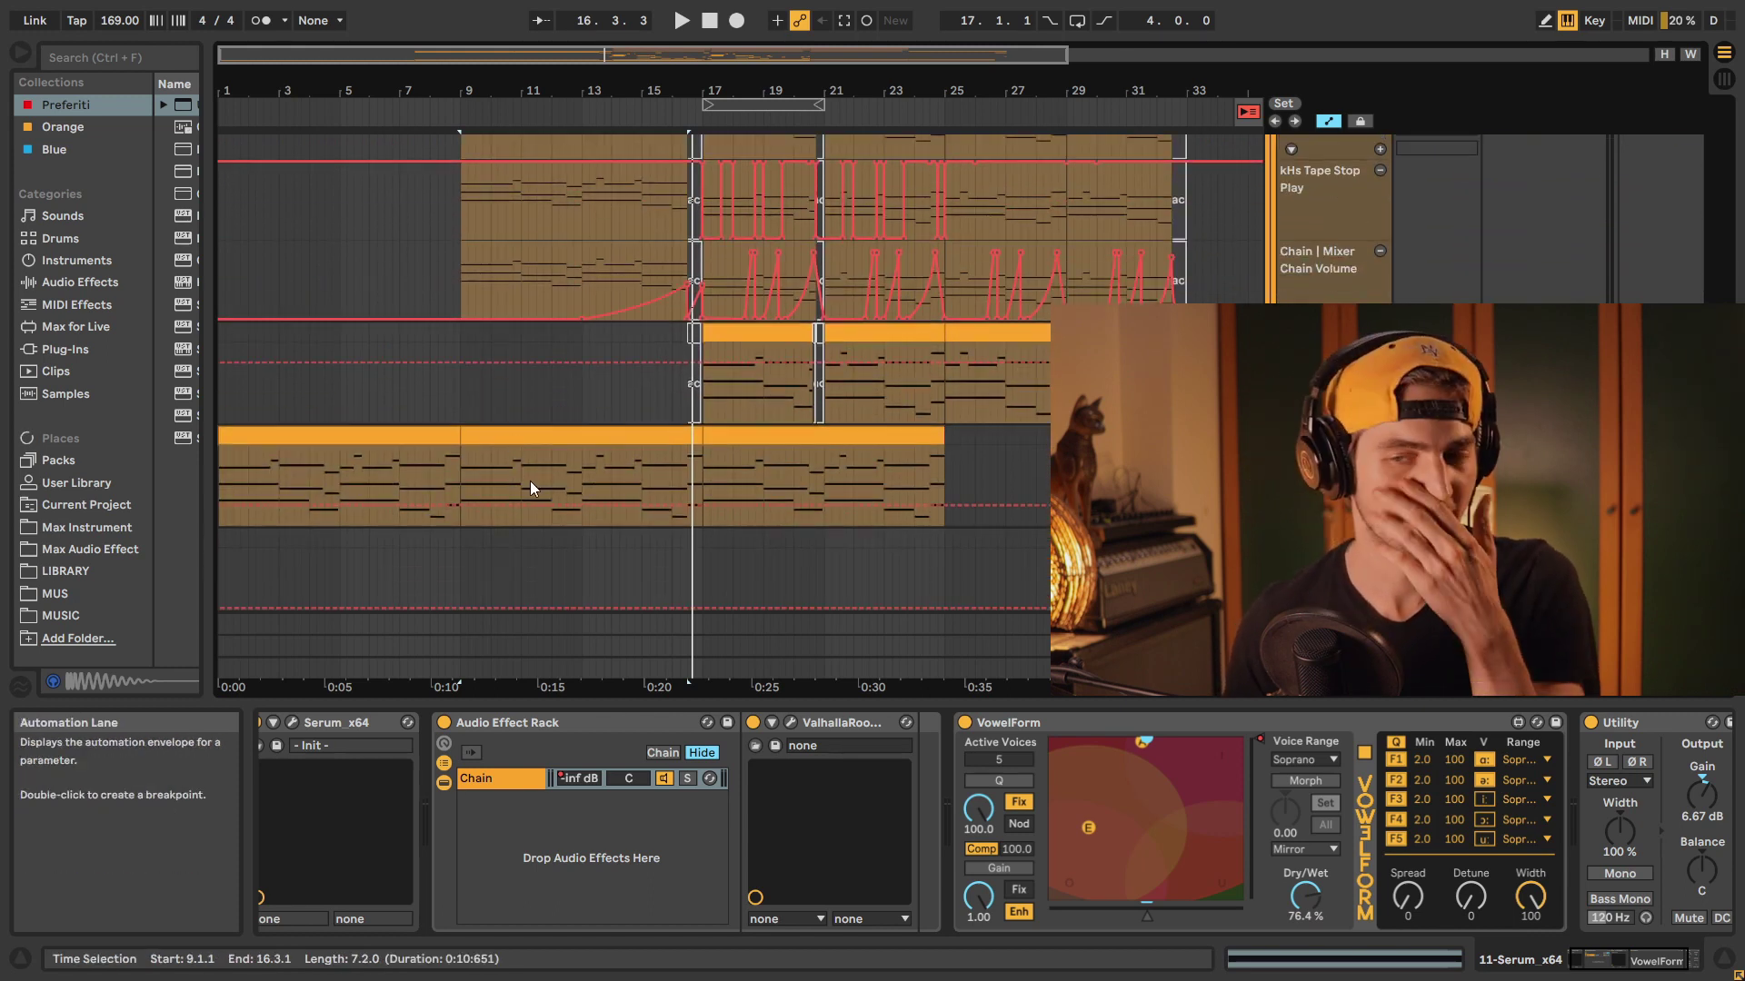
click(525, 509)
scroll(526, 509, up, 2)
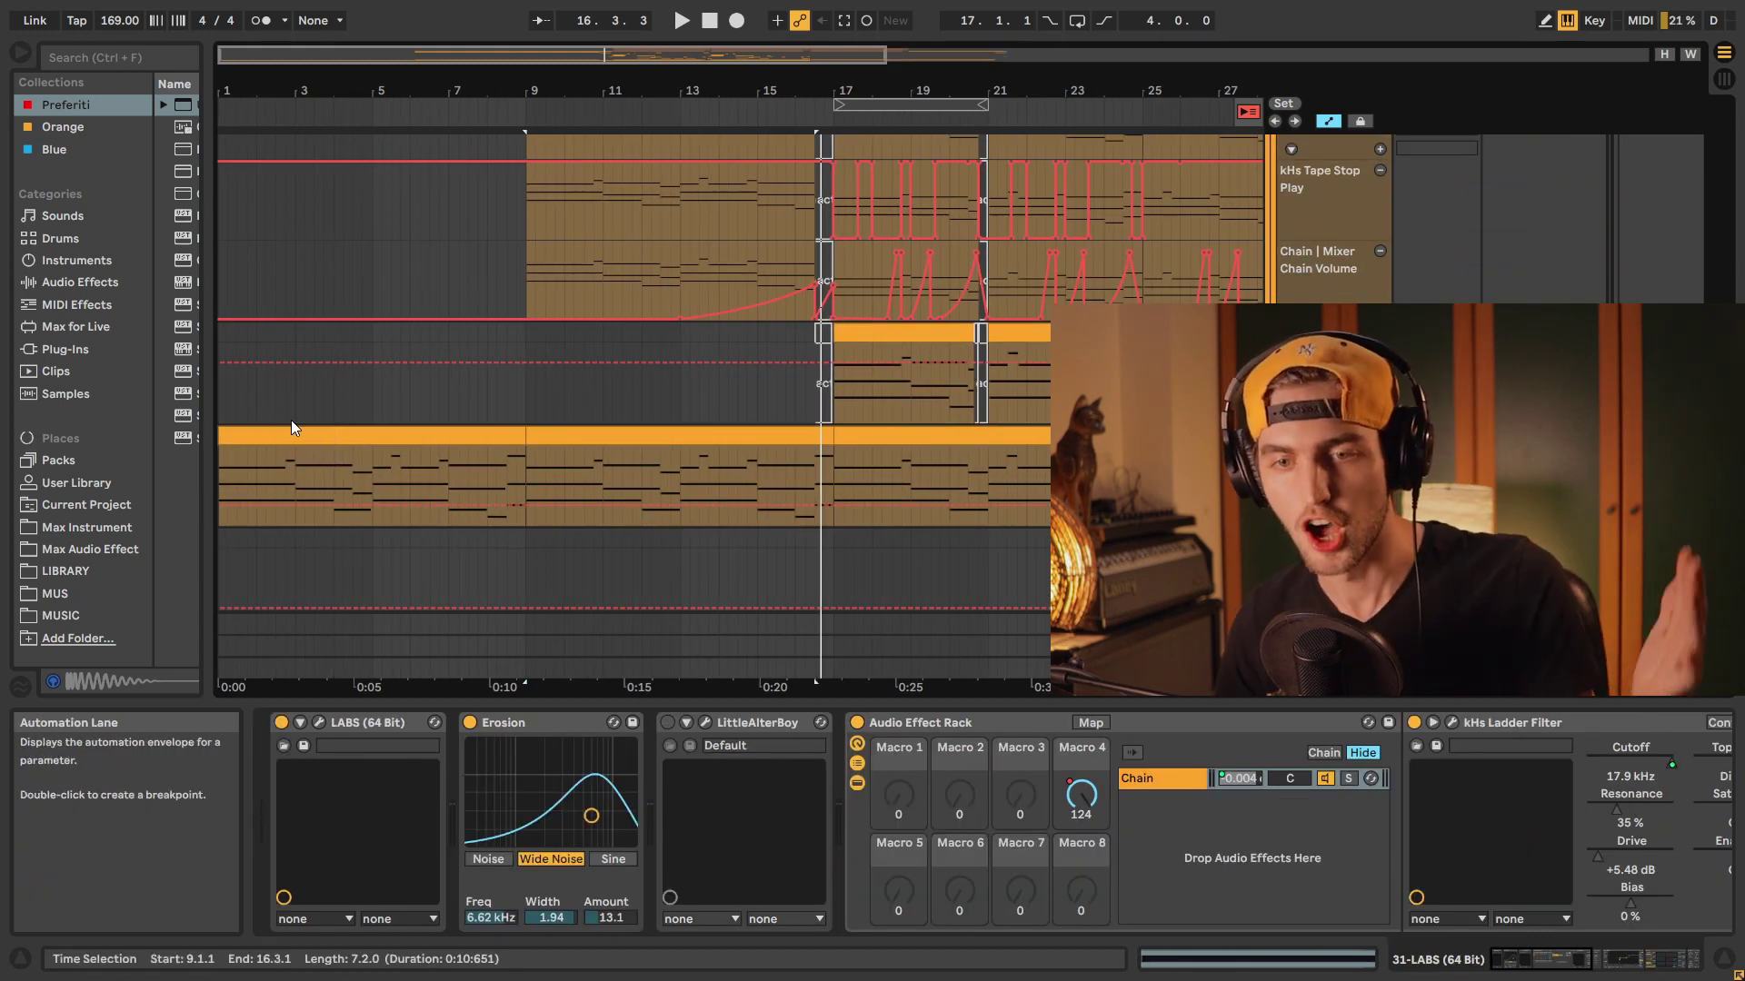
Step: Loop bars 9 to 17 of the LABS clip and play the section without VowelForm
click(285, 446)
click(568, 441)
key(space)
key(ctrl+l)
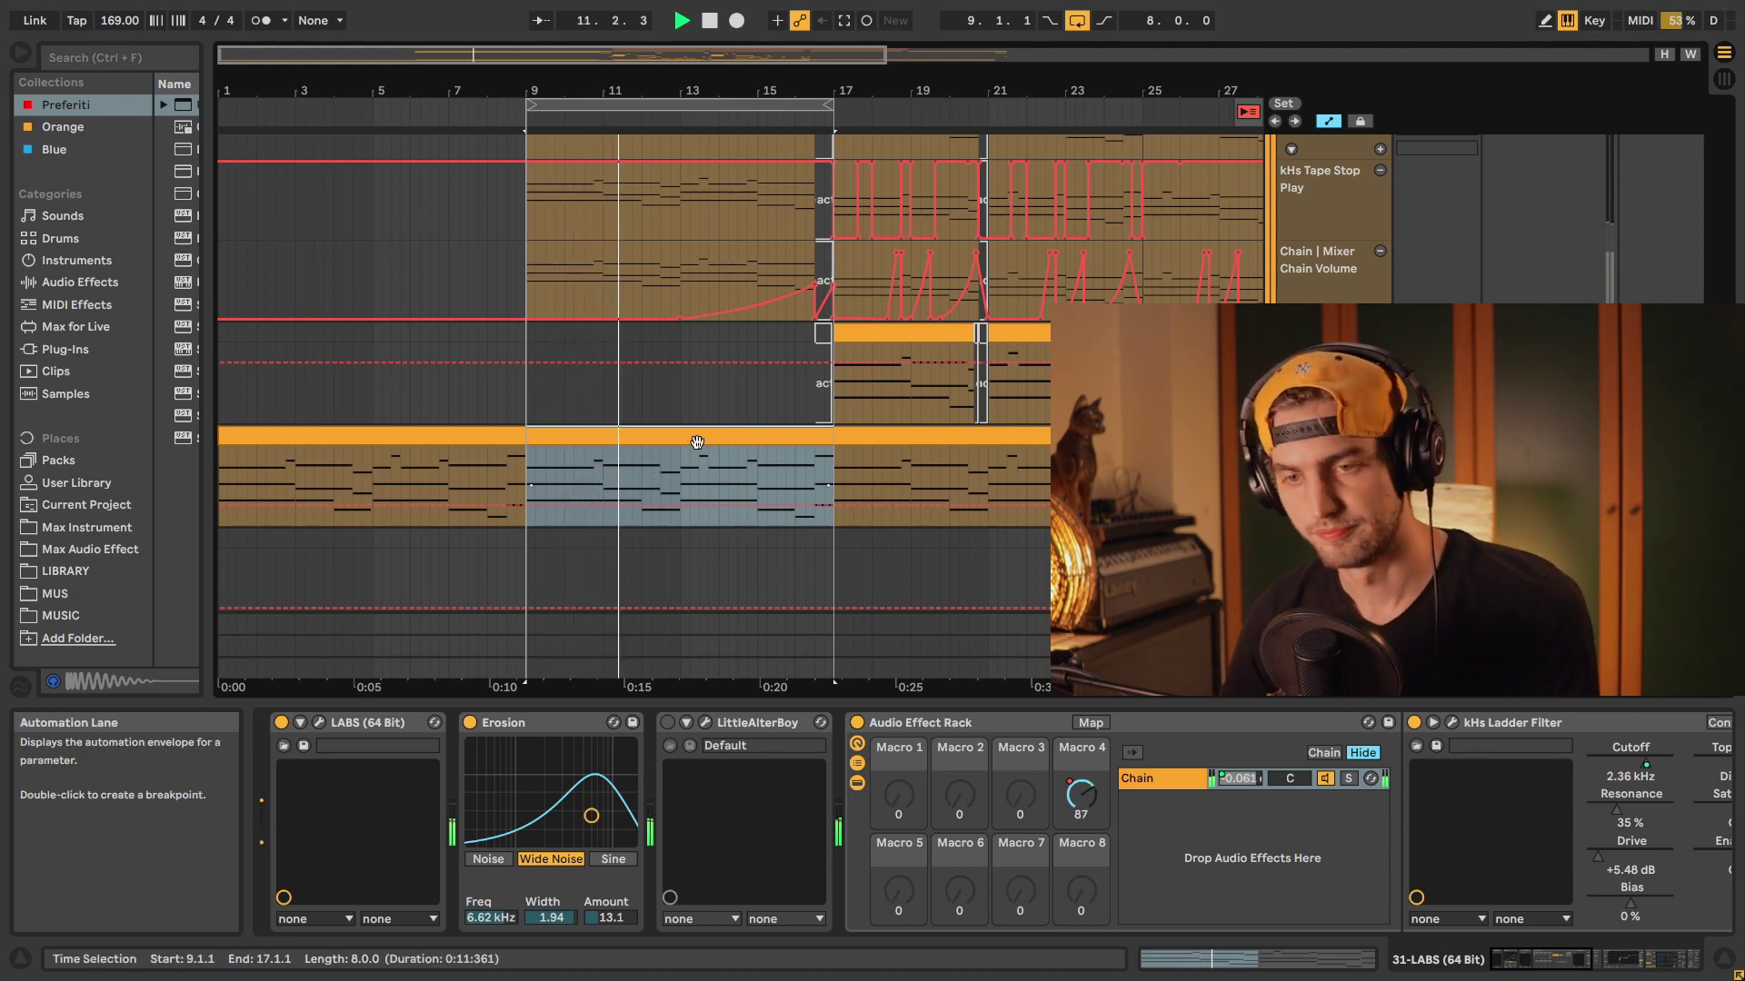
key(space)
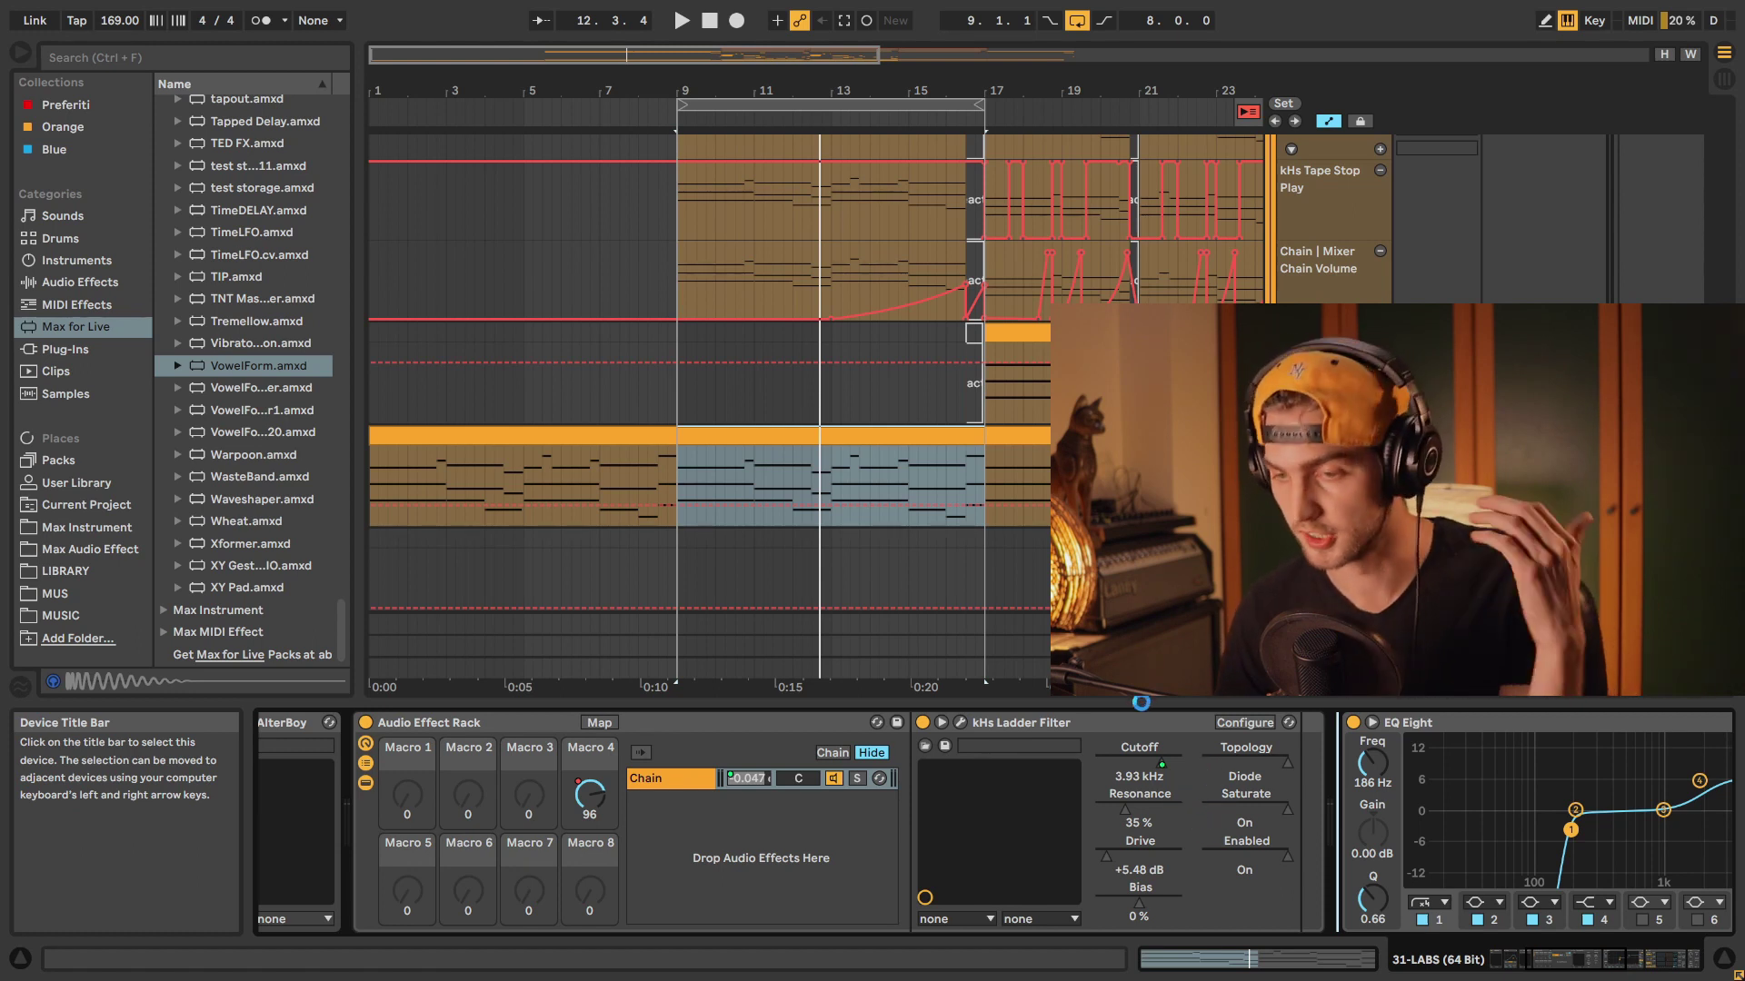
Step: Insert VowelForm into the LABS track's device chain, play the loop and expand the device's per-vowel settings
drag(1141, 703, 1318, 818)
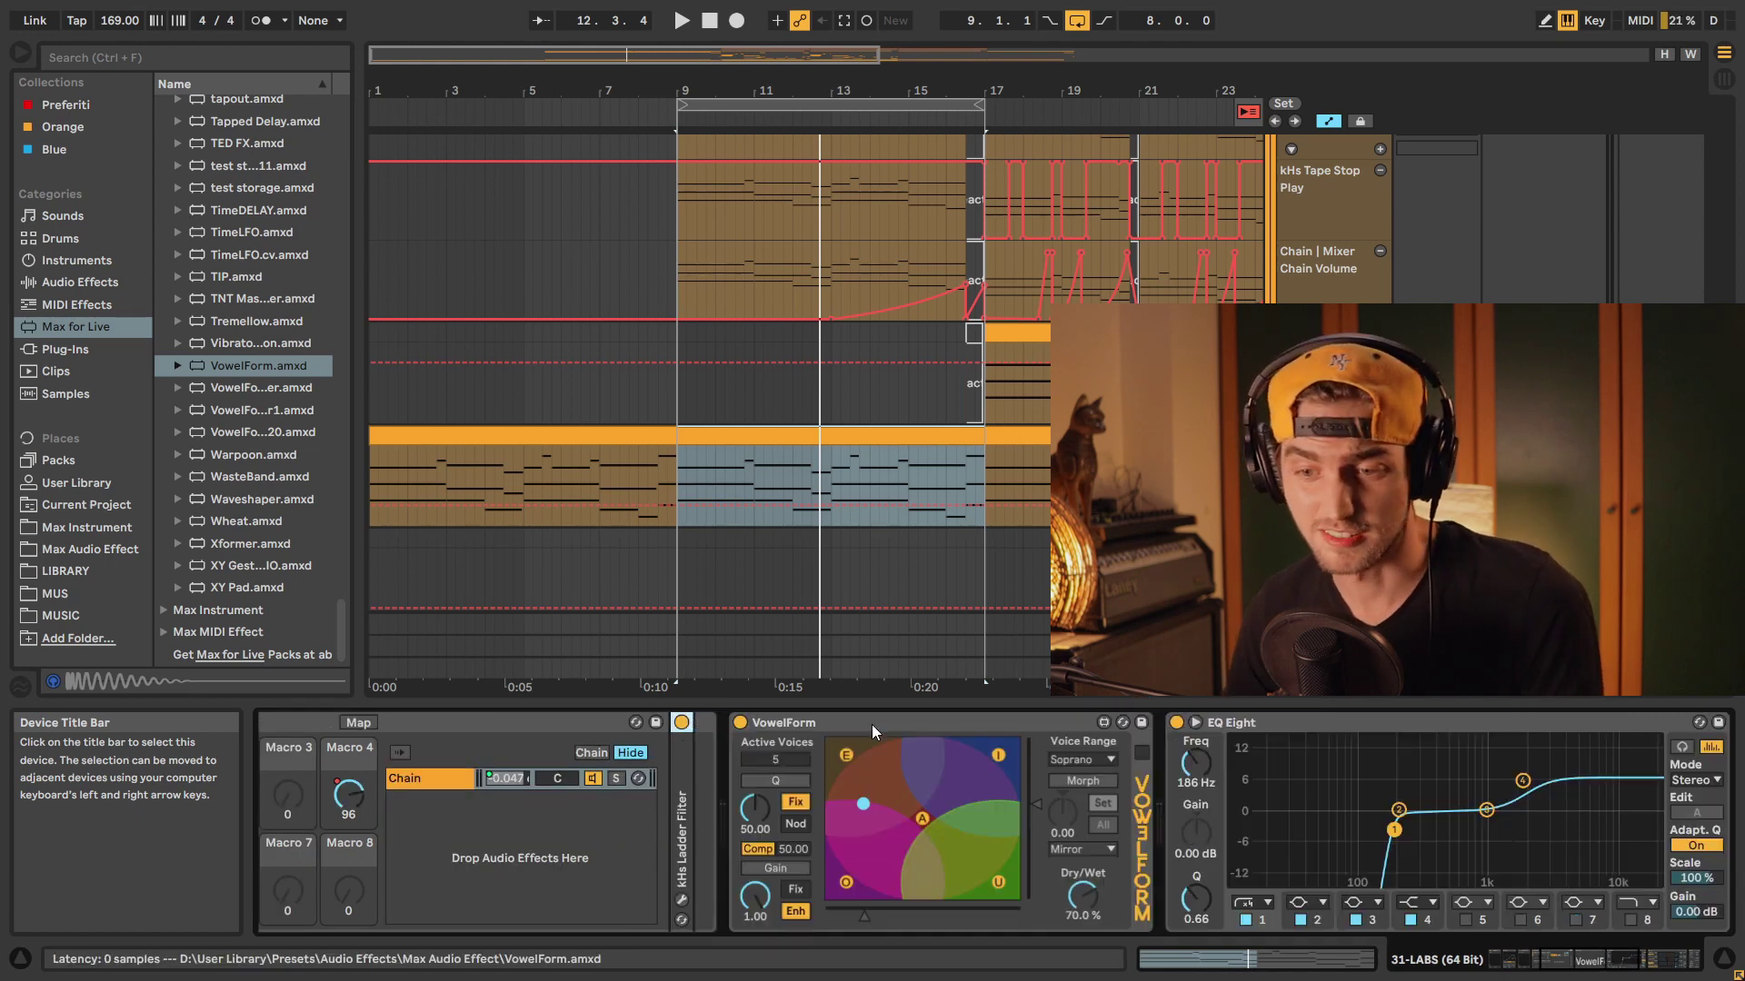
key(space)
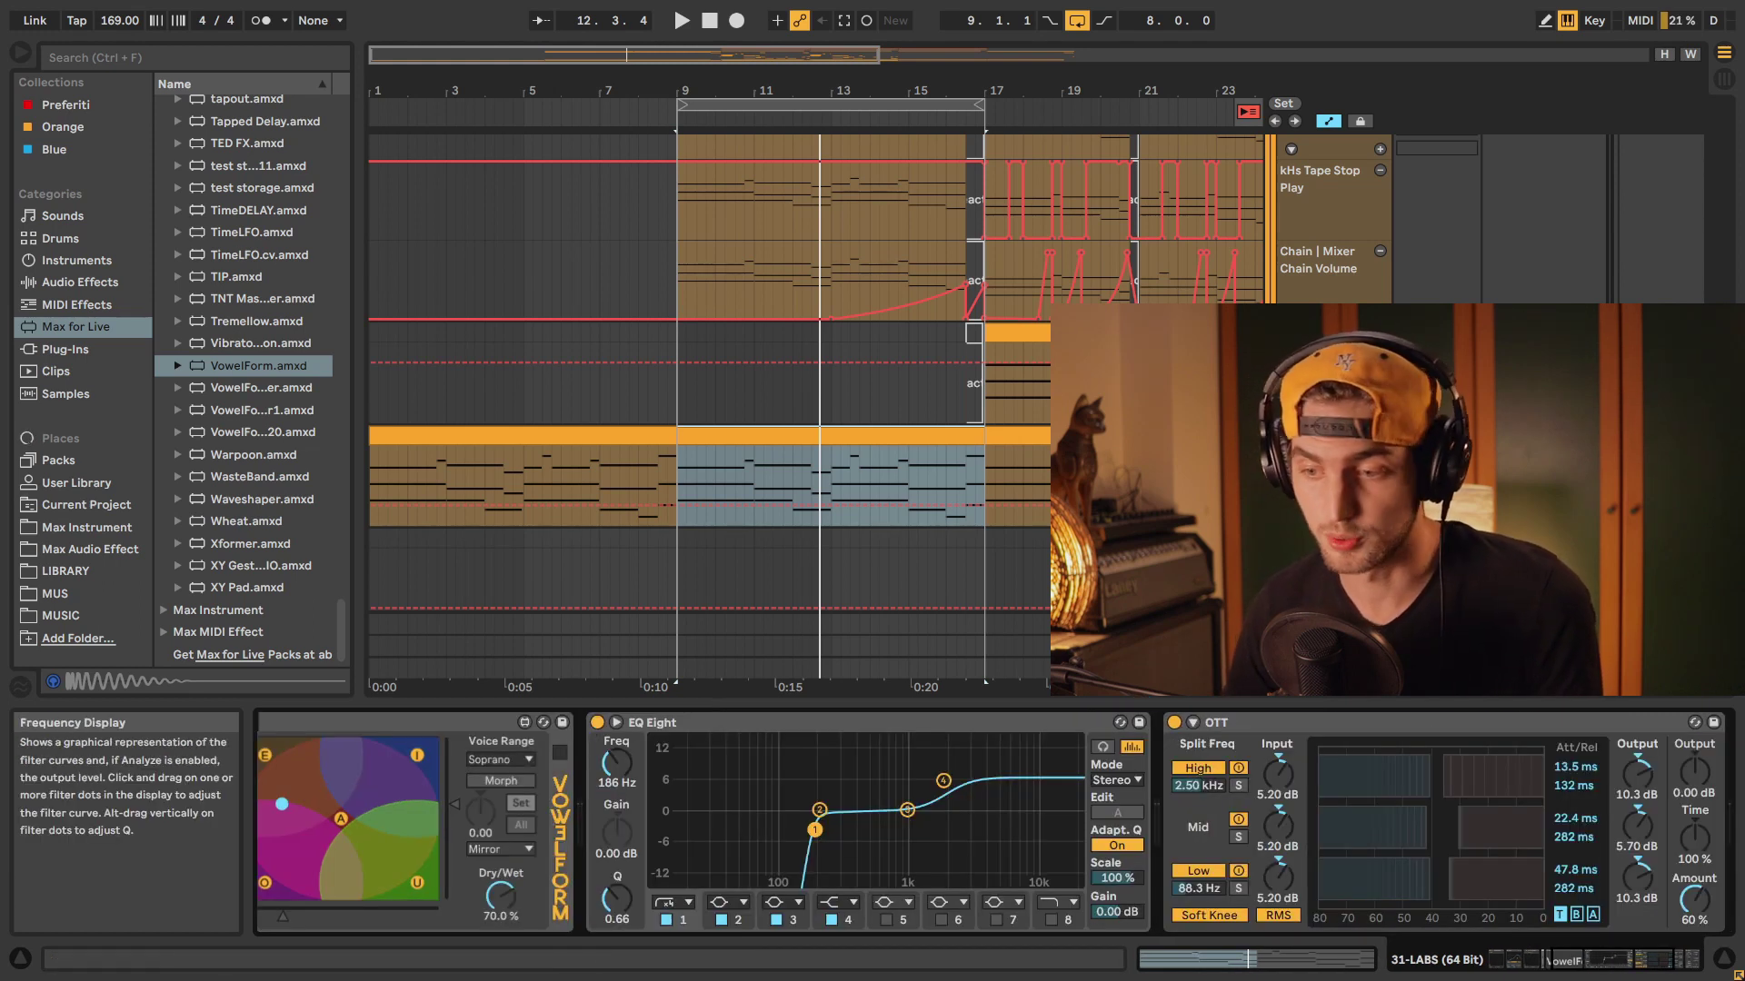
click(1203, 754)
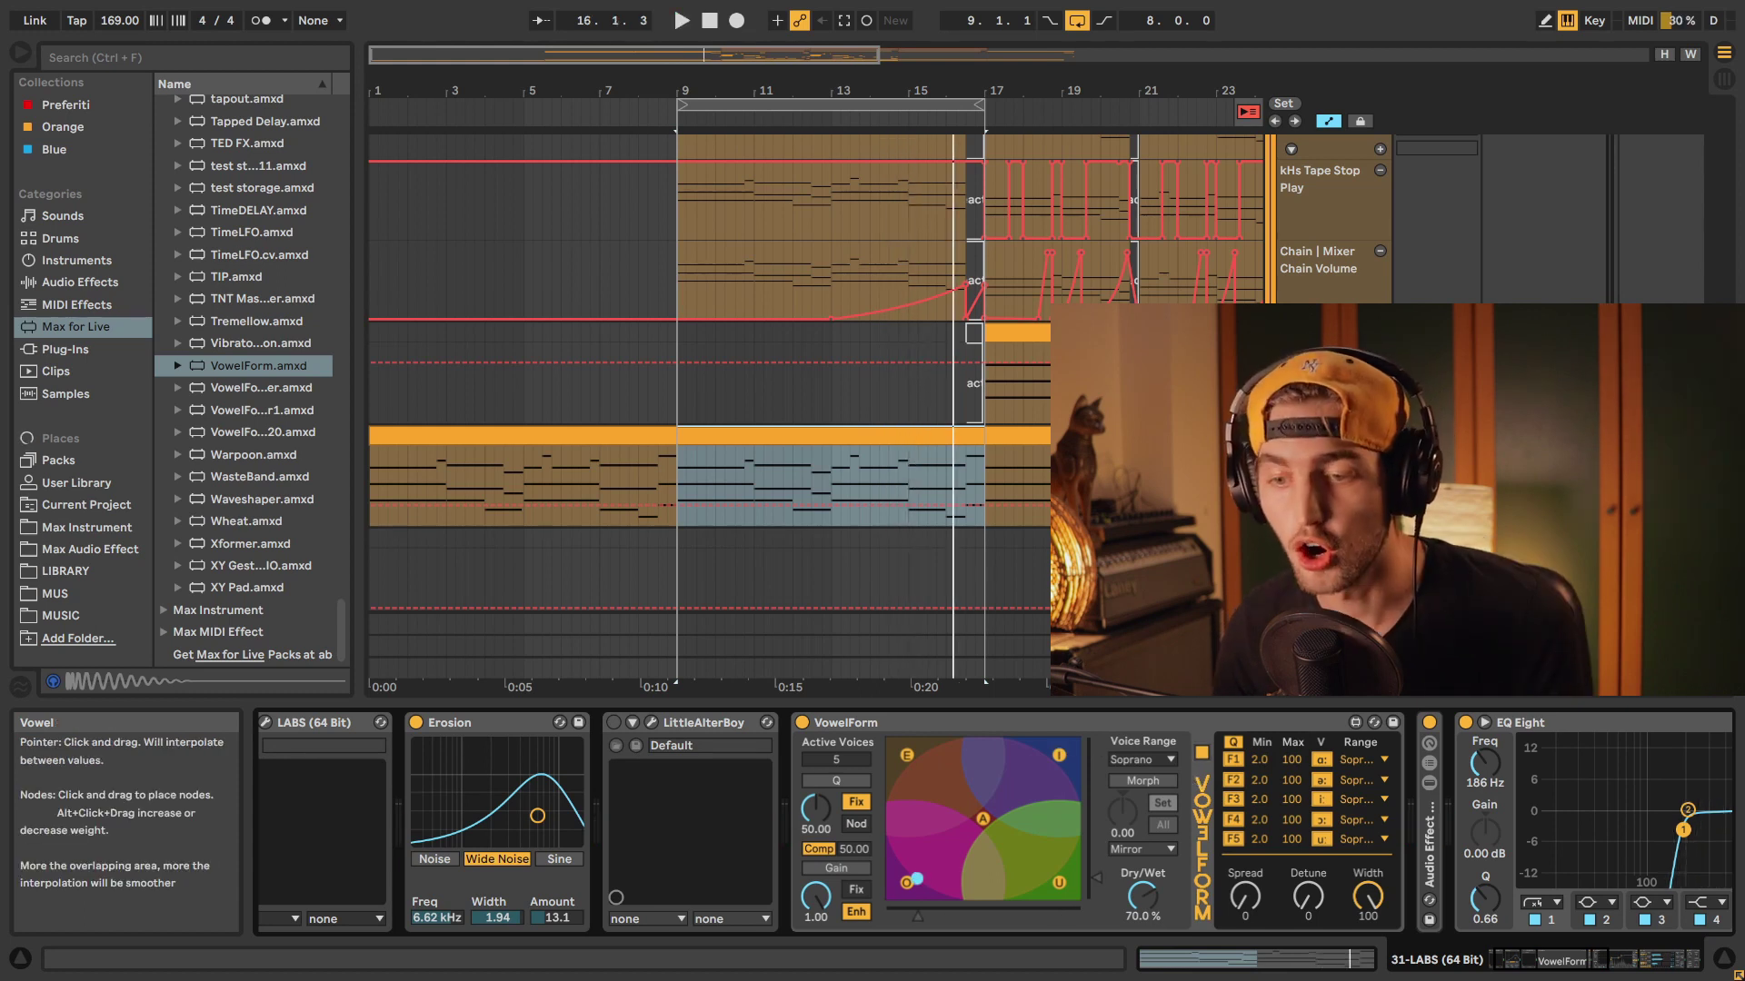
Step: Move VowelForm's pointer onto the O vowel, set the A vowel's range to Alto and play the loop
click(901, 890)
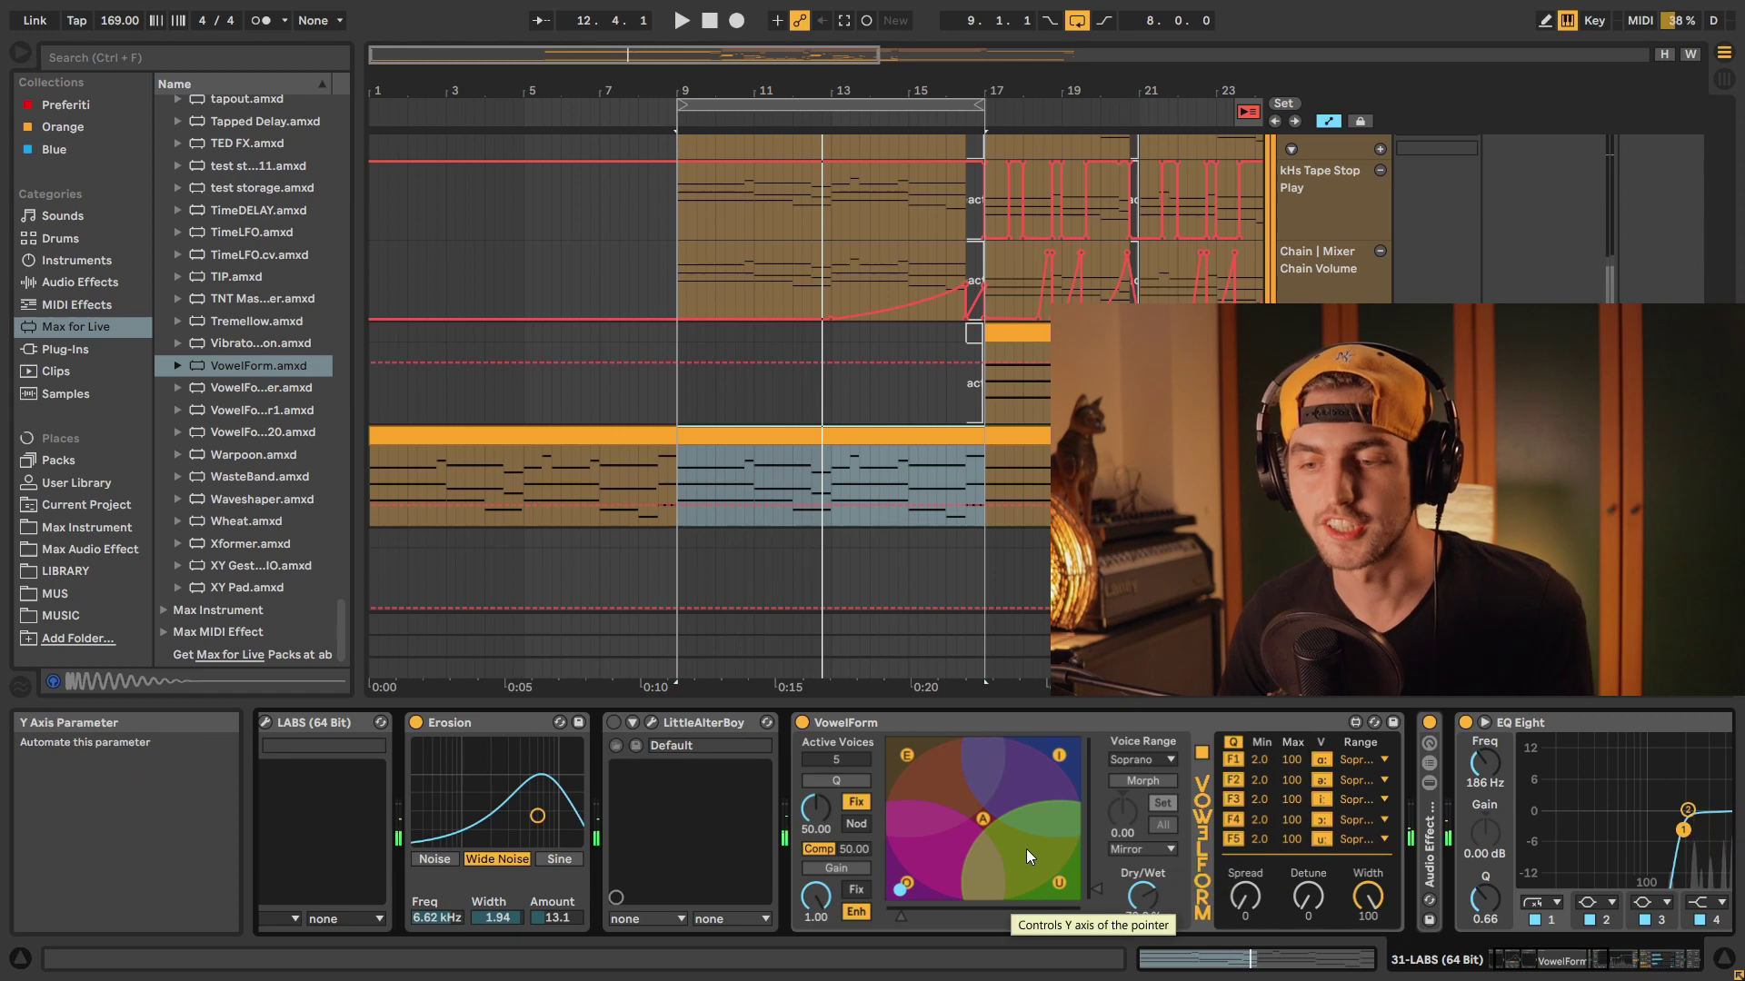
click(1352, 762)
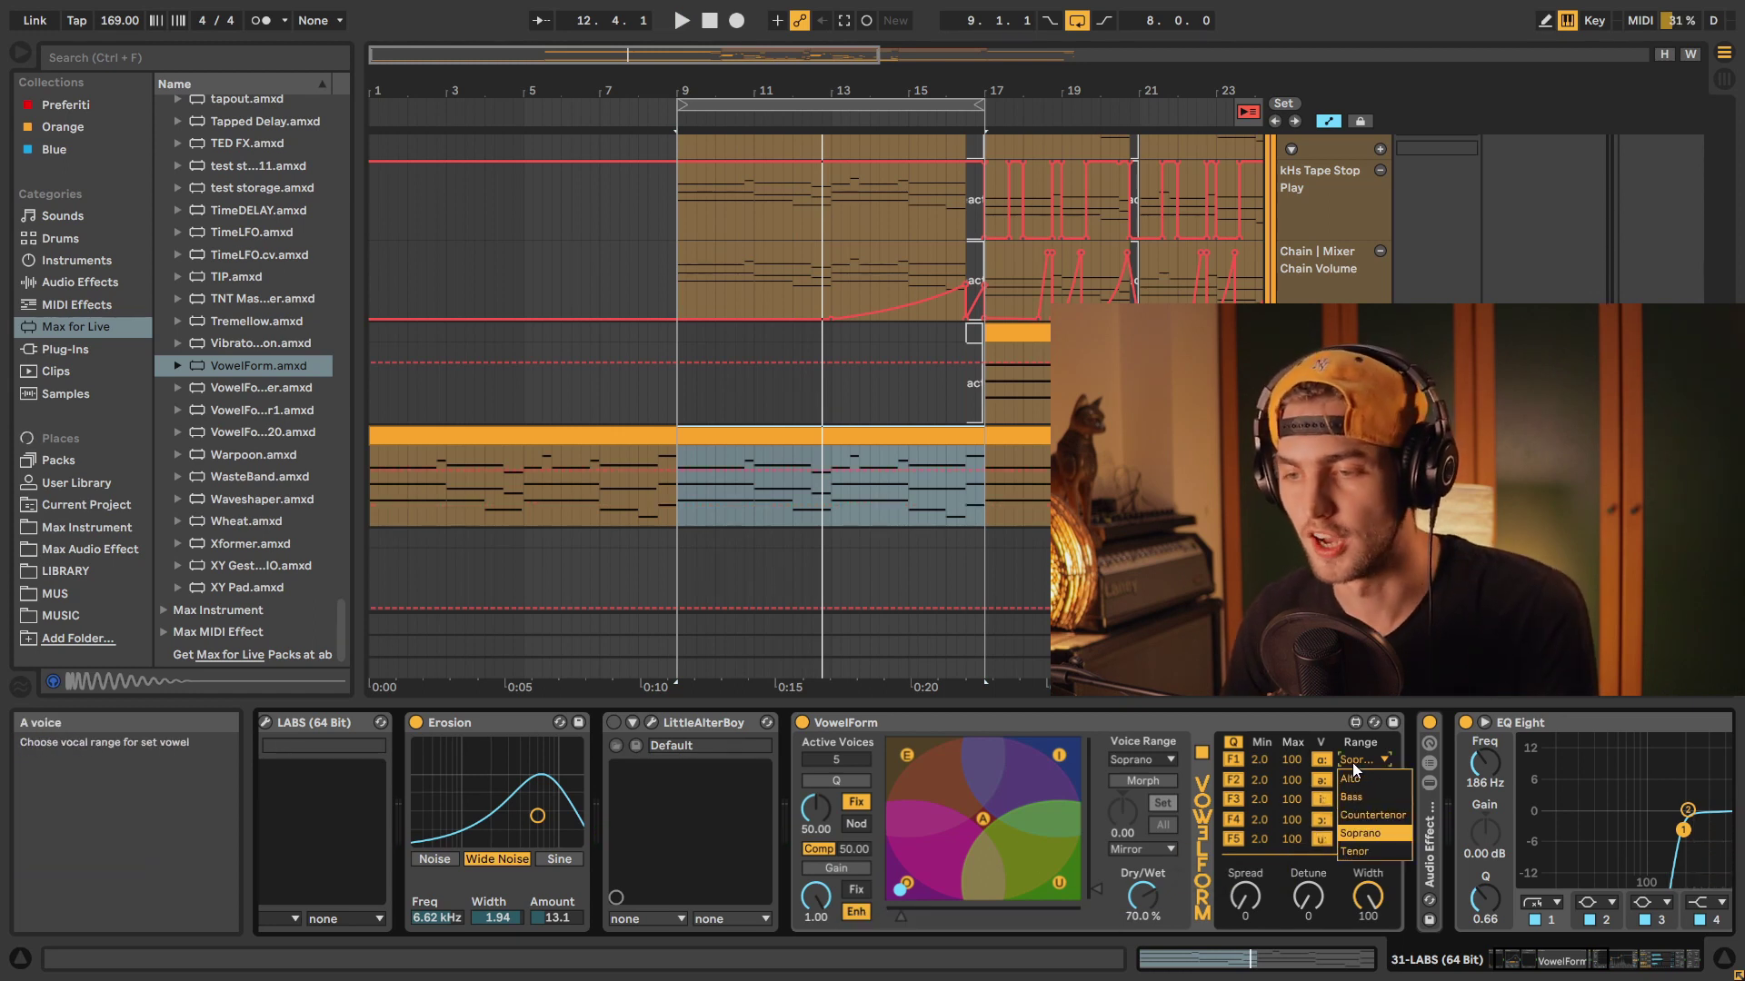
click(1355, 781)
key(space)
Step: Move the pointer beside the A vowel and insert a sine shape over bars 5 to 7 of VowelForm's Y-axis automation
click(985, 818)
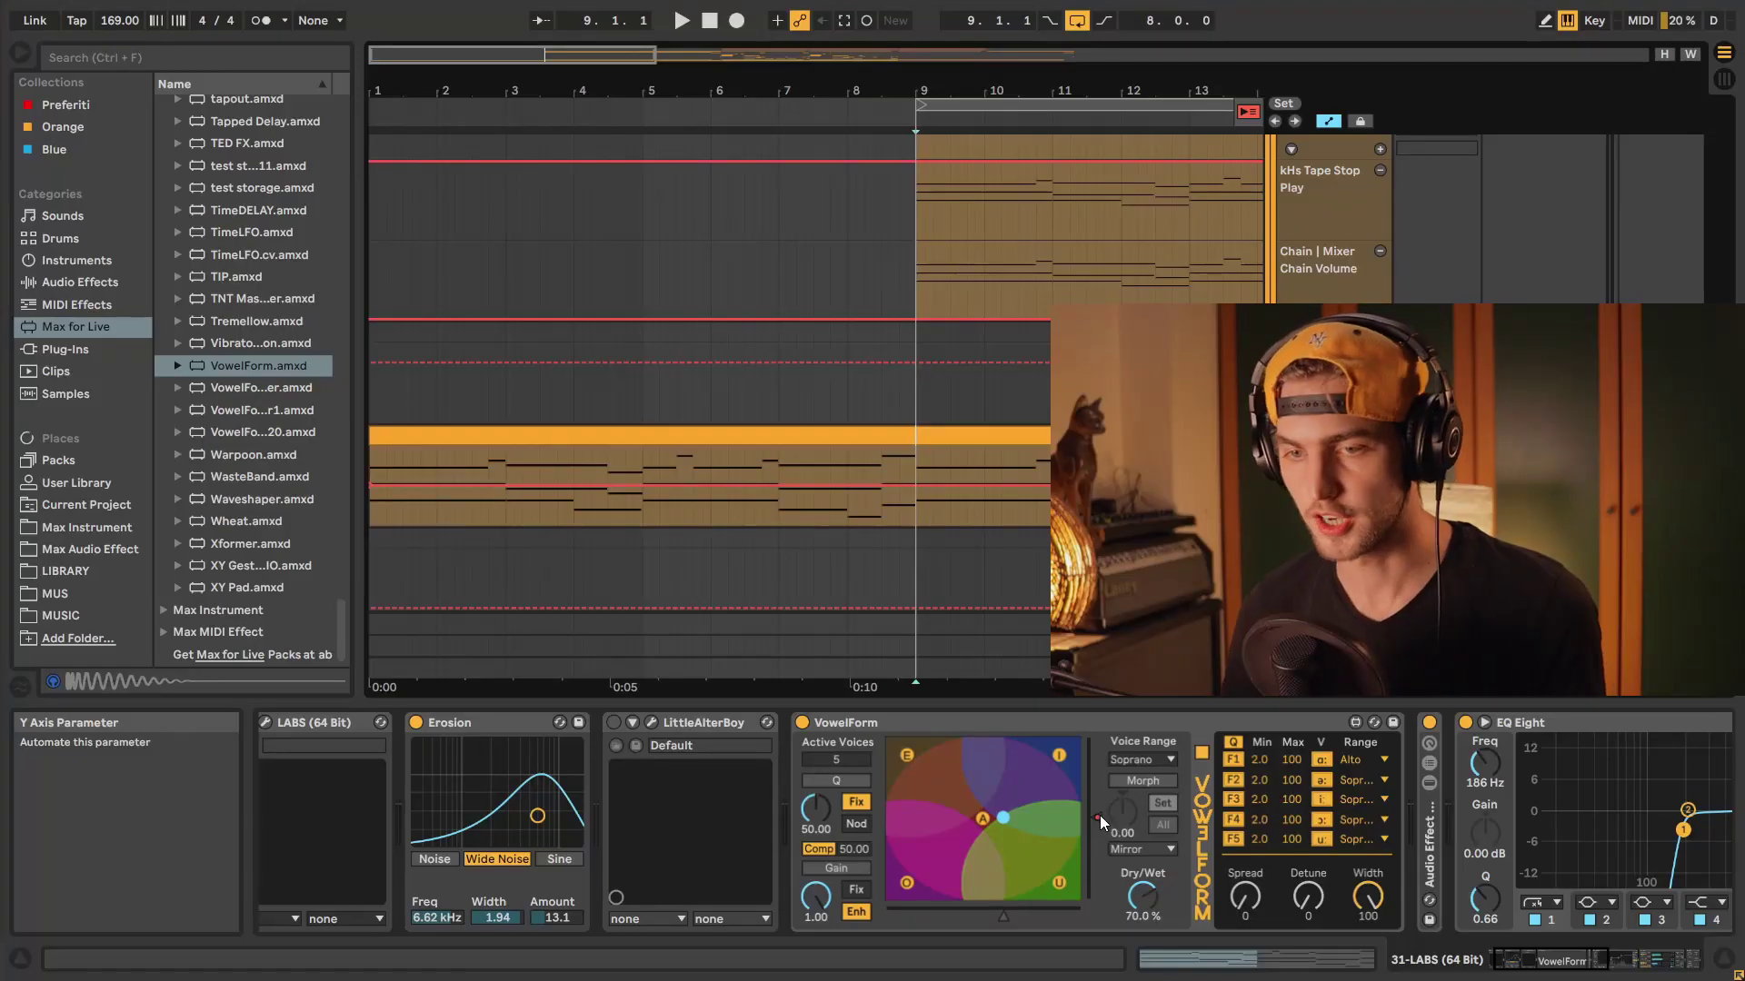
drag(642, 481, 779, 482)
right_click(737, 482)
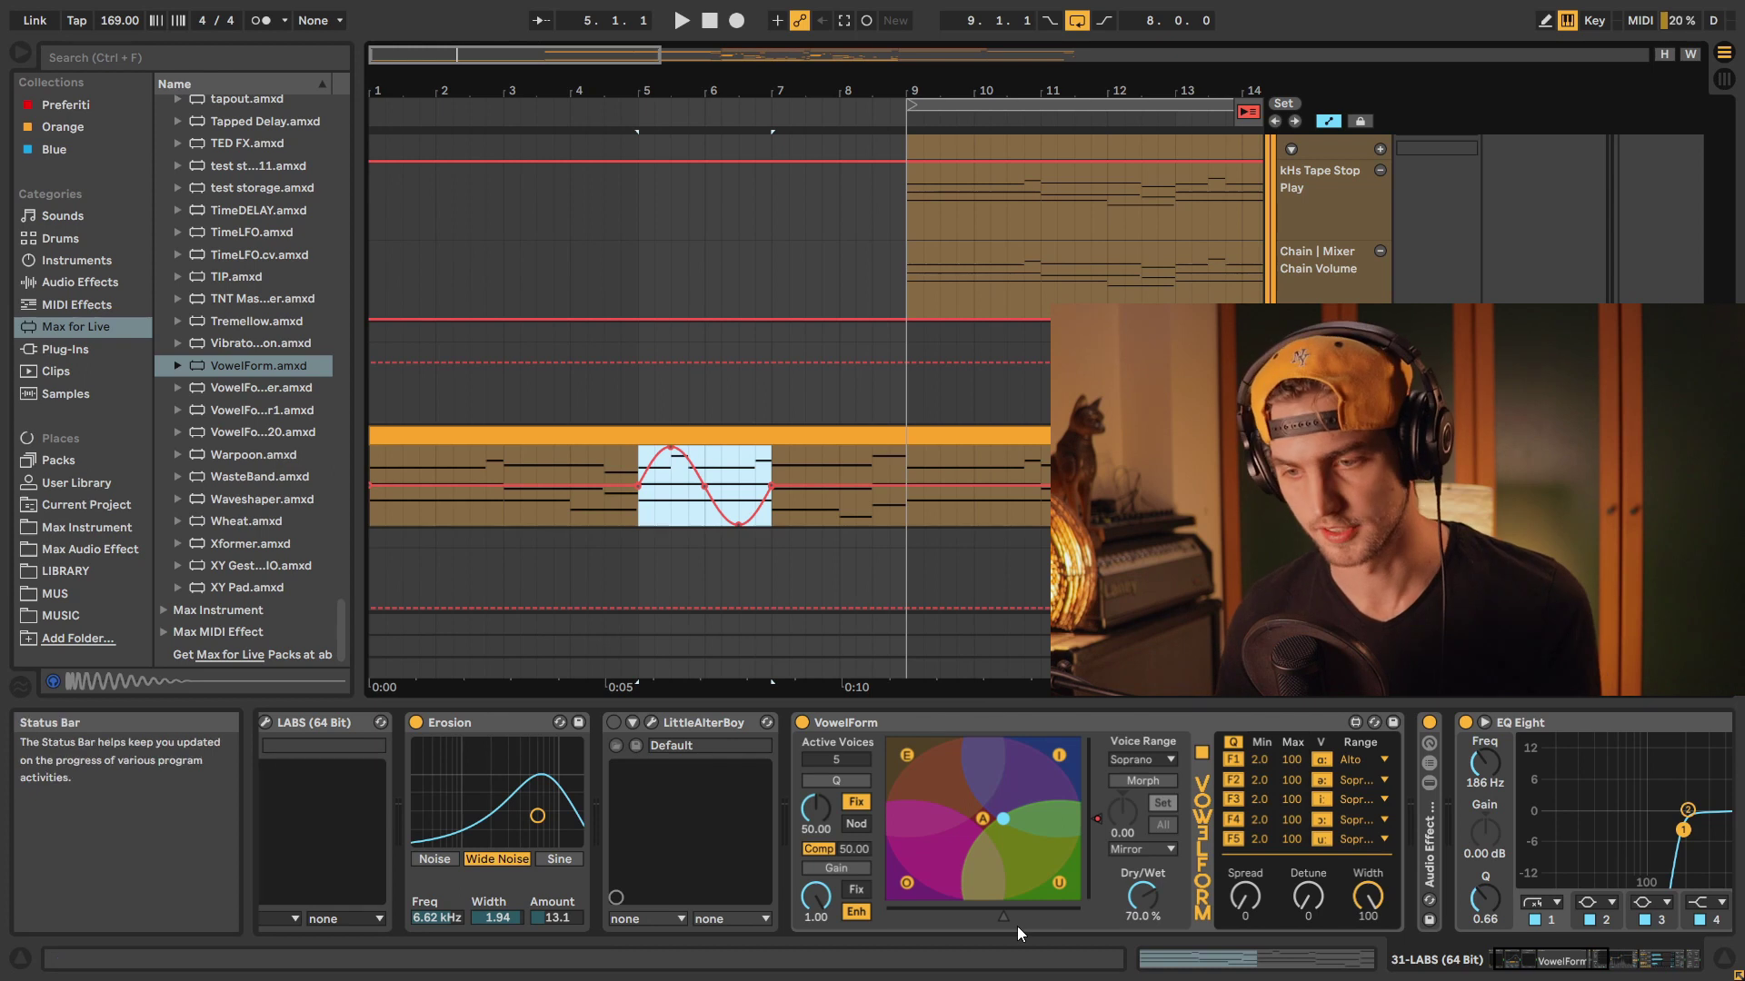
Step: Insert a sine shape over bars 3 to 7 of VowelForm's X-axis automation and duplicate it along the LABS clip
click(1003, 819)
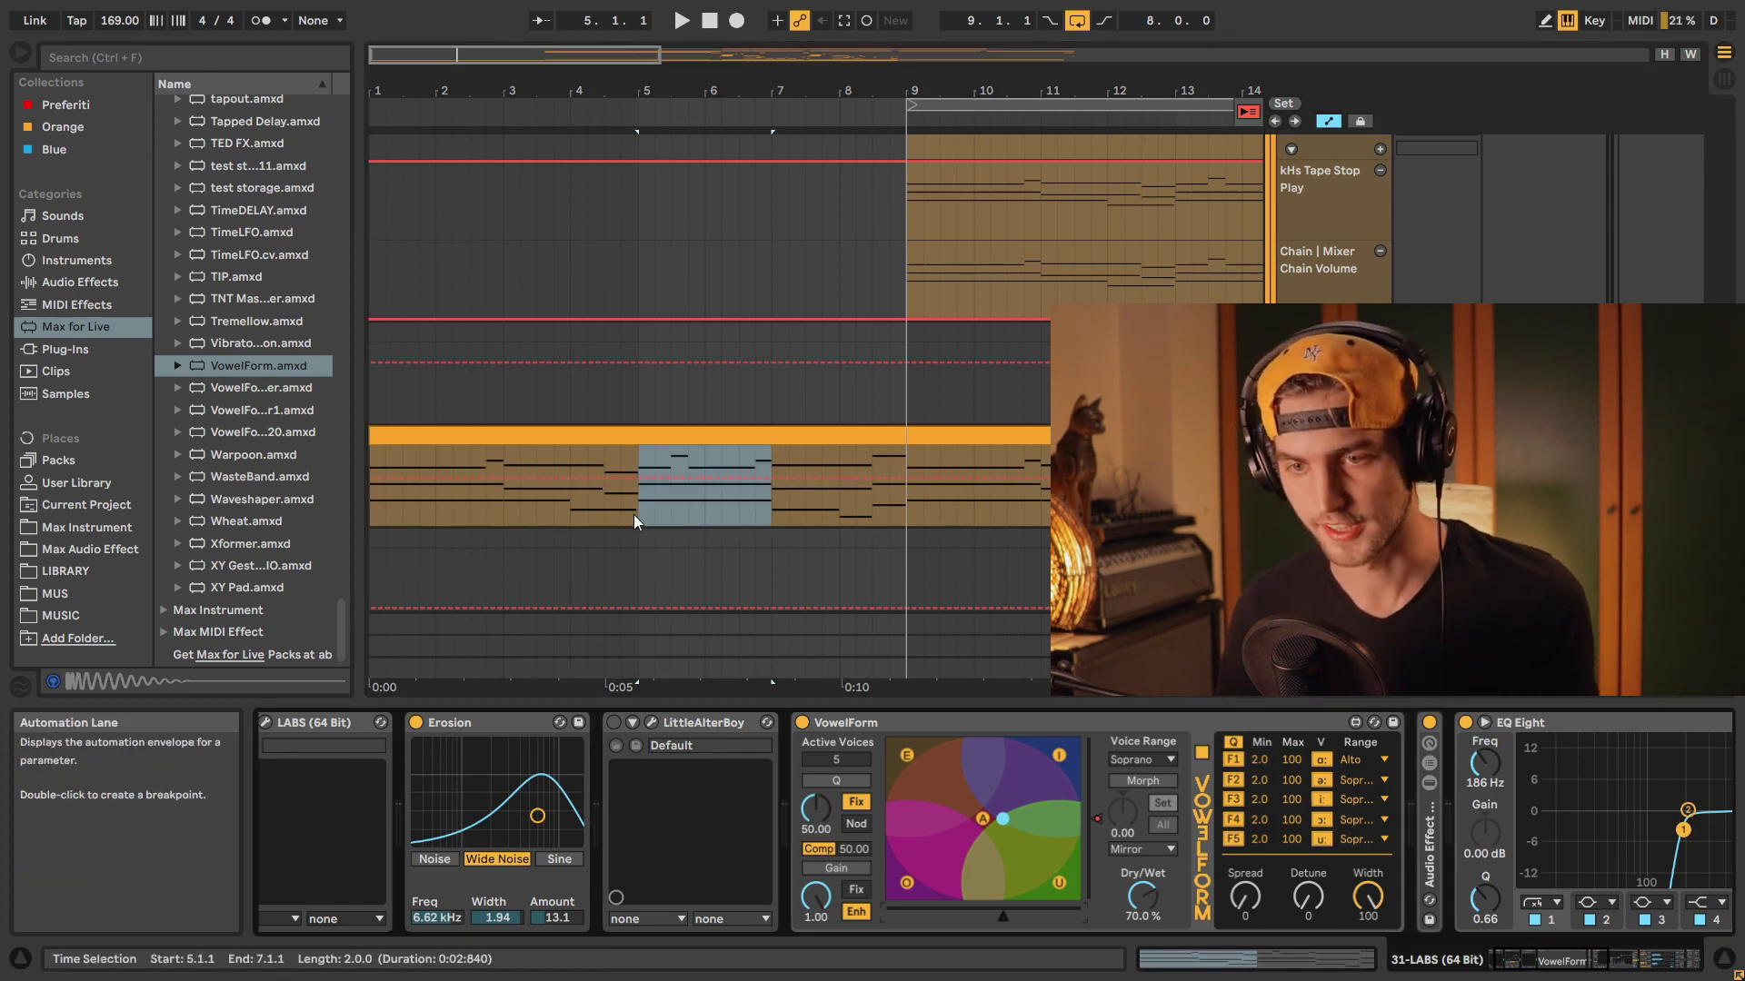
drag(505, 509, 771, 498)
right_click(756, 504)
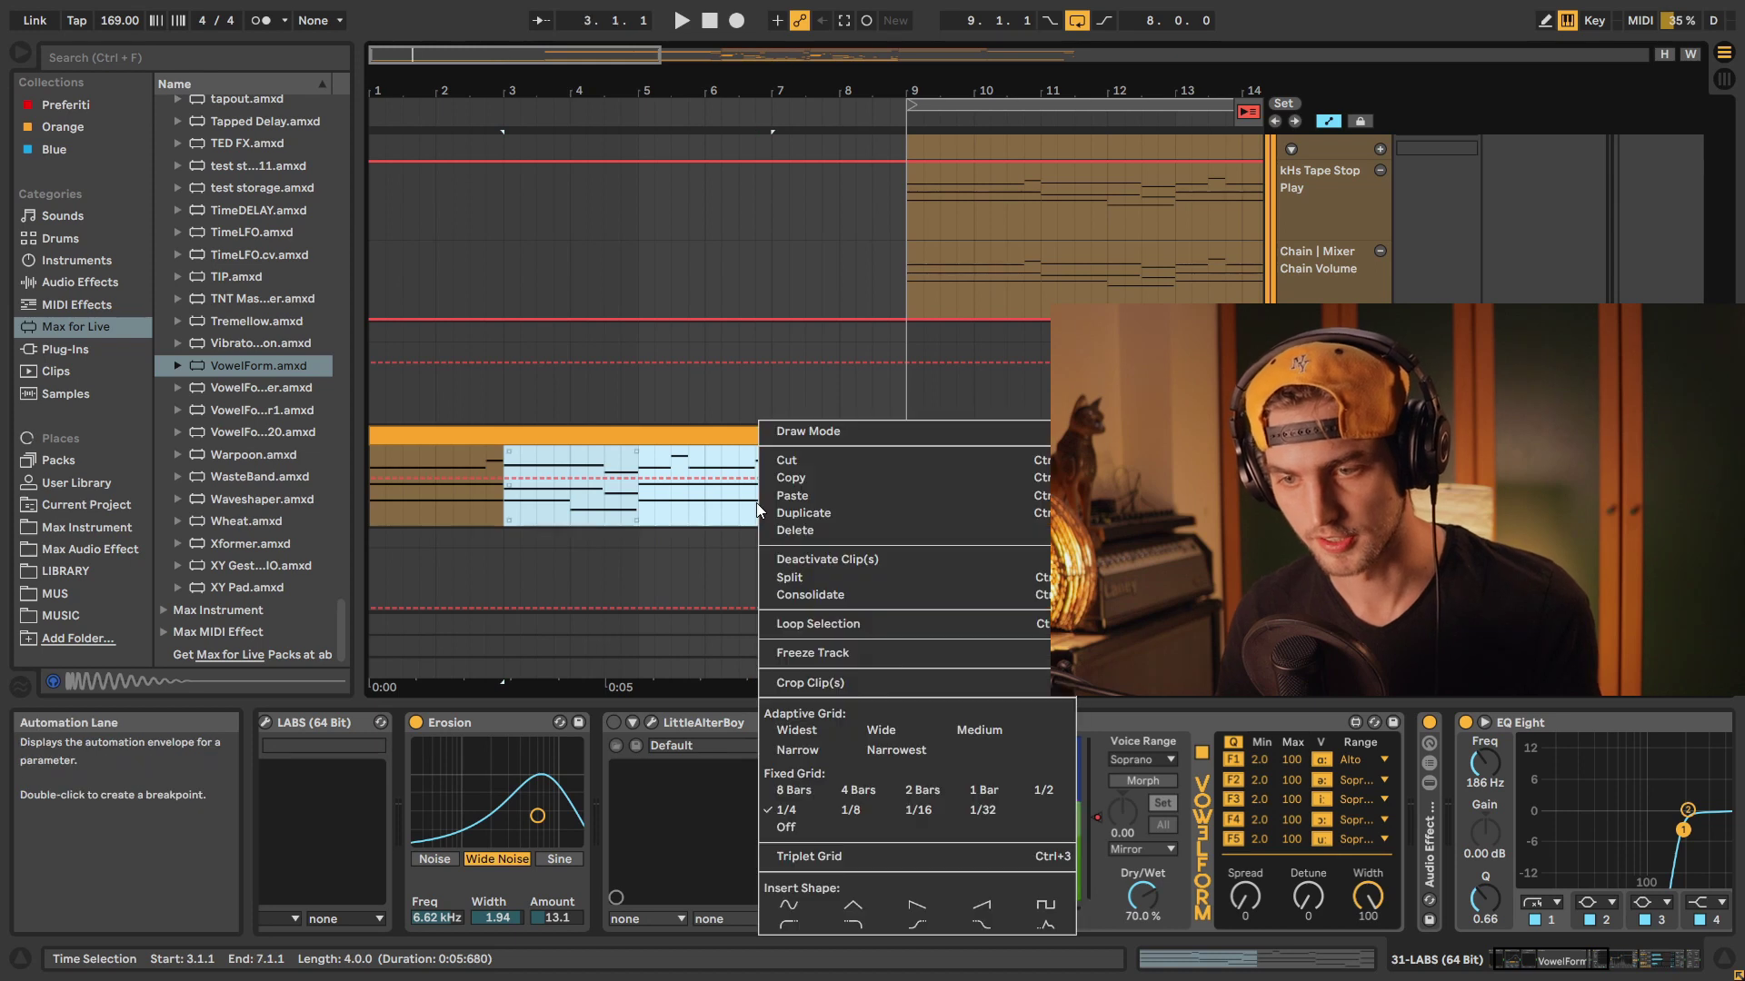
click(789, 906)
key(ctrl+d)
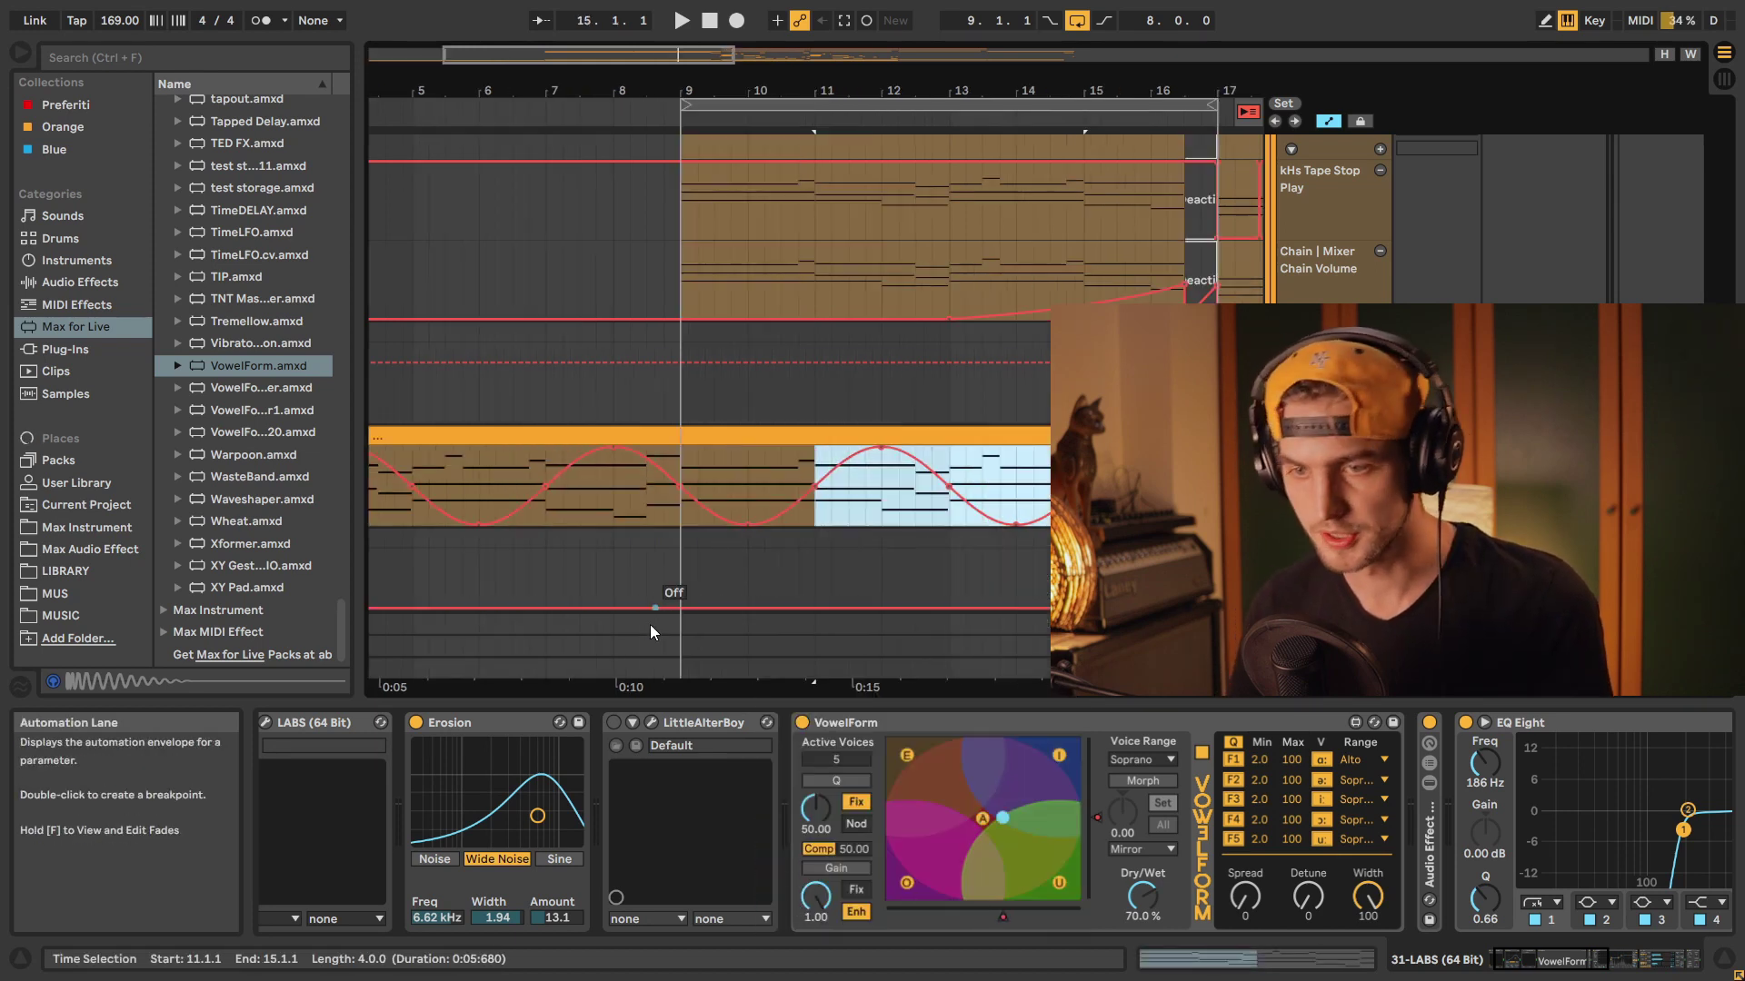
Step: Duplicate the two-bar sine automation along the LABS clip up to bar 17 and play the looped section
key(ctrl+d)
key(space)
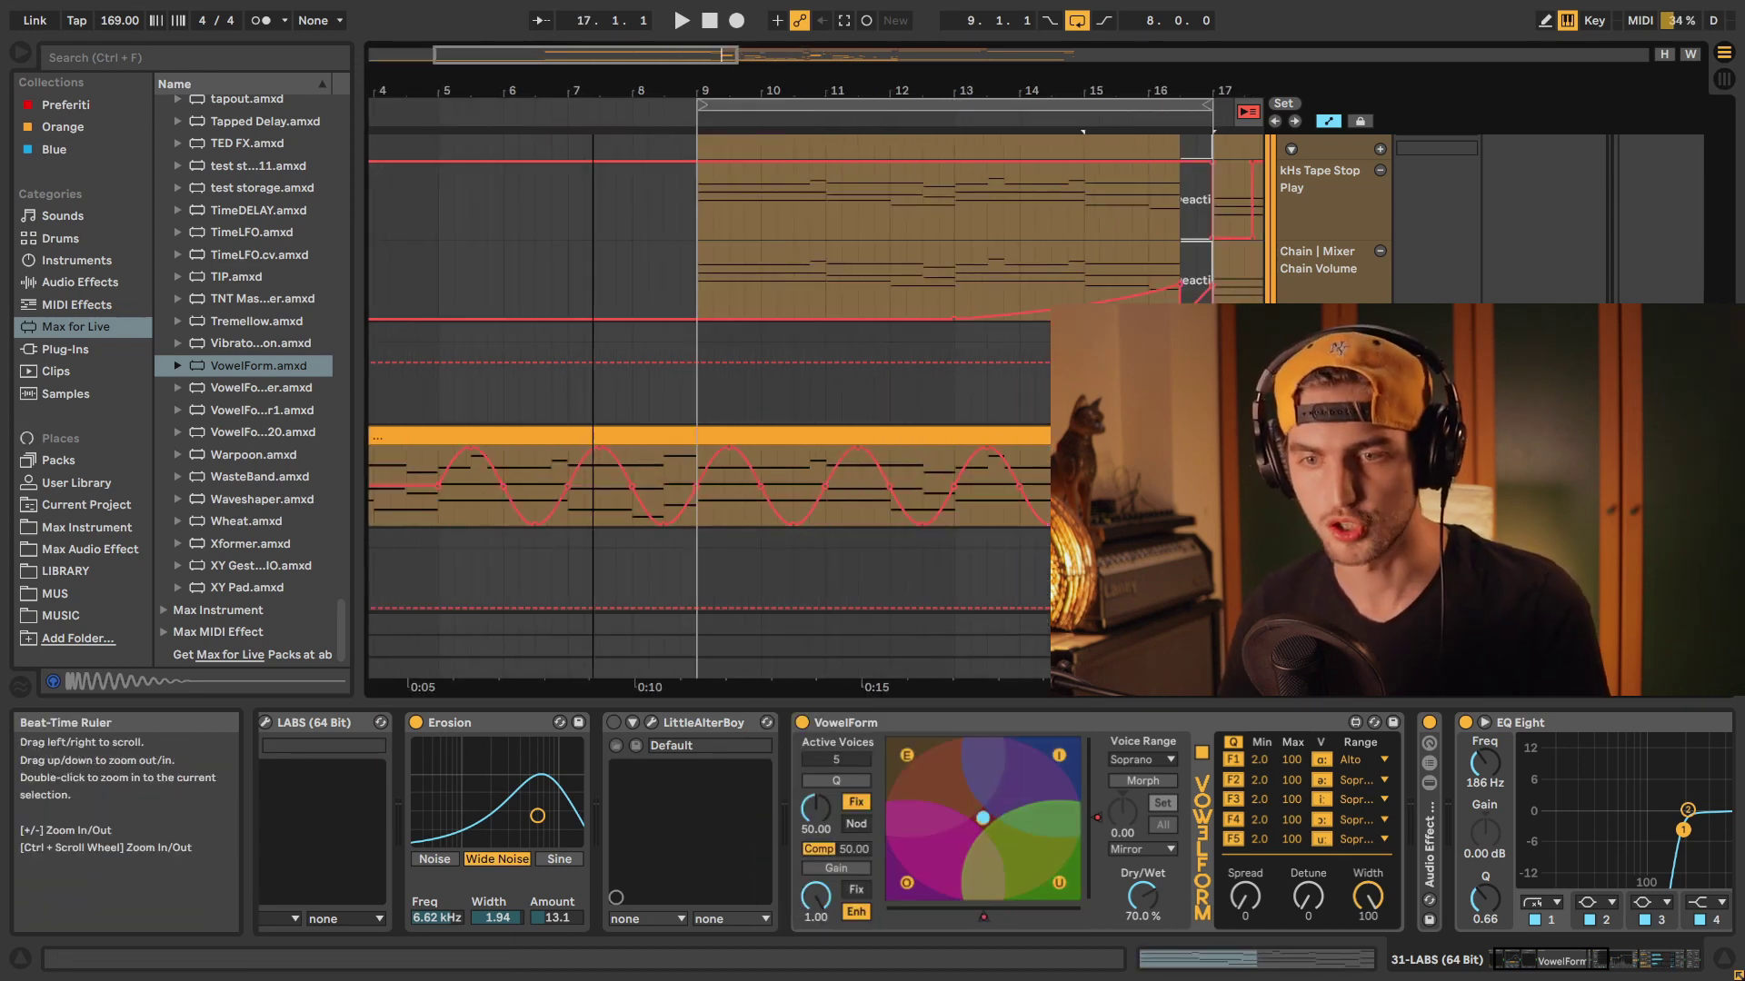
click(545, 511)
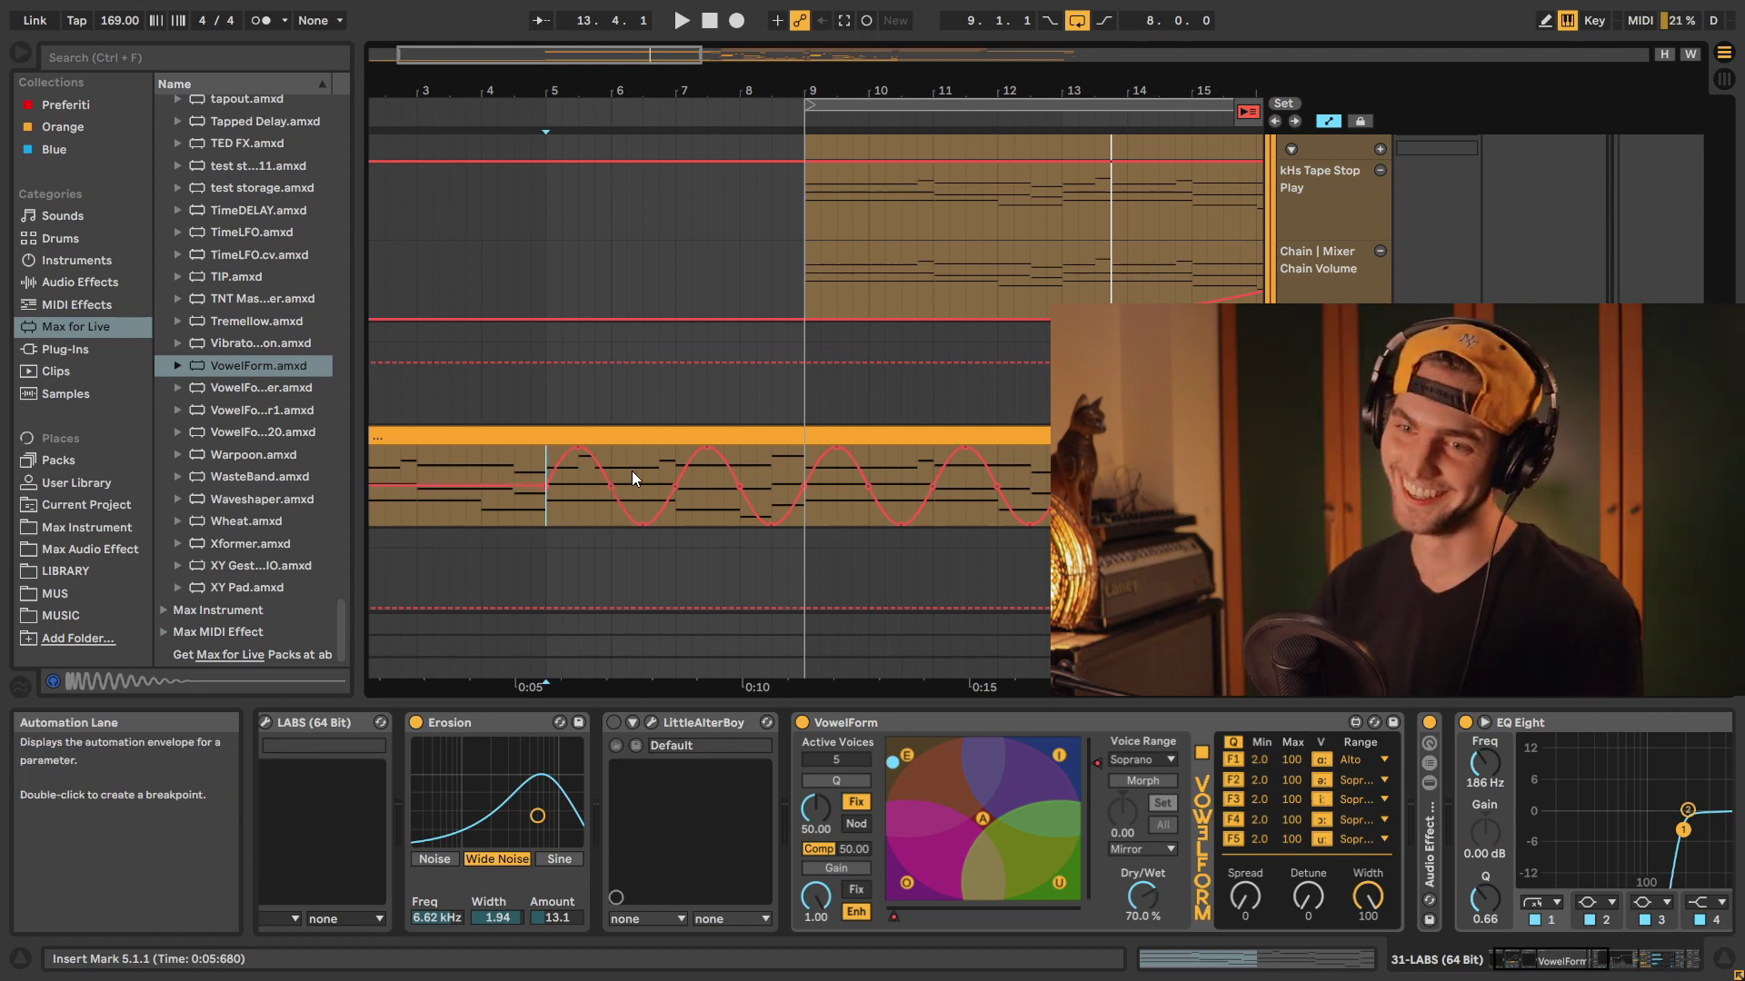
Step: Stretch the sine automation on the LABS track to longer cycles, play the loop again and show both automation lanes
key(minus)
key(space)
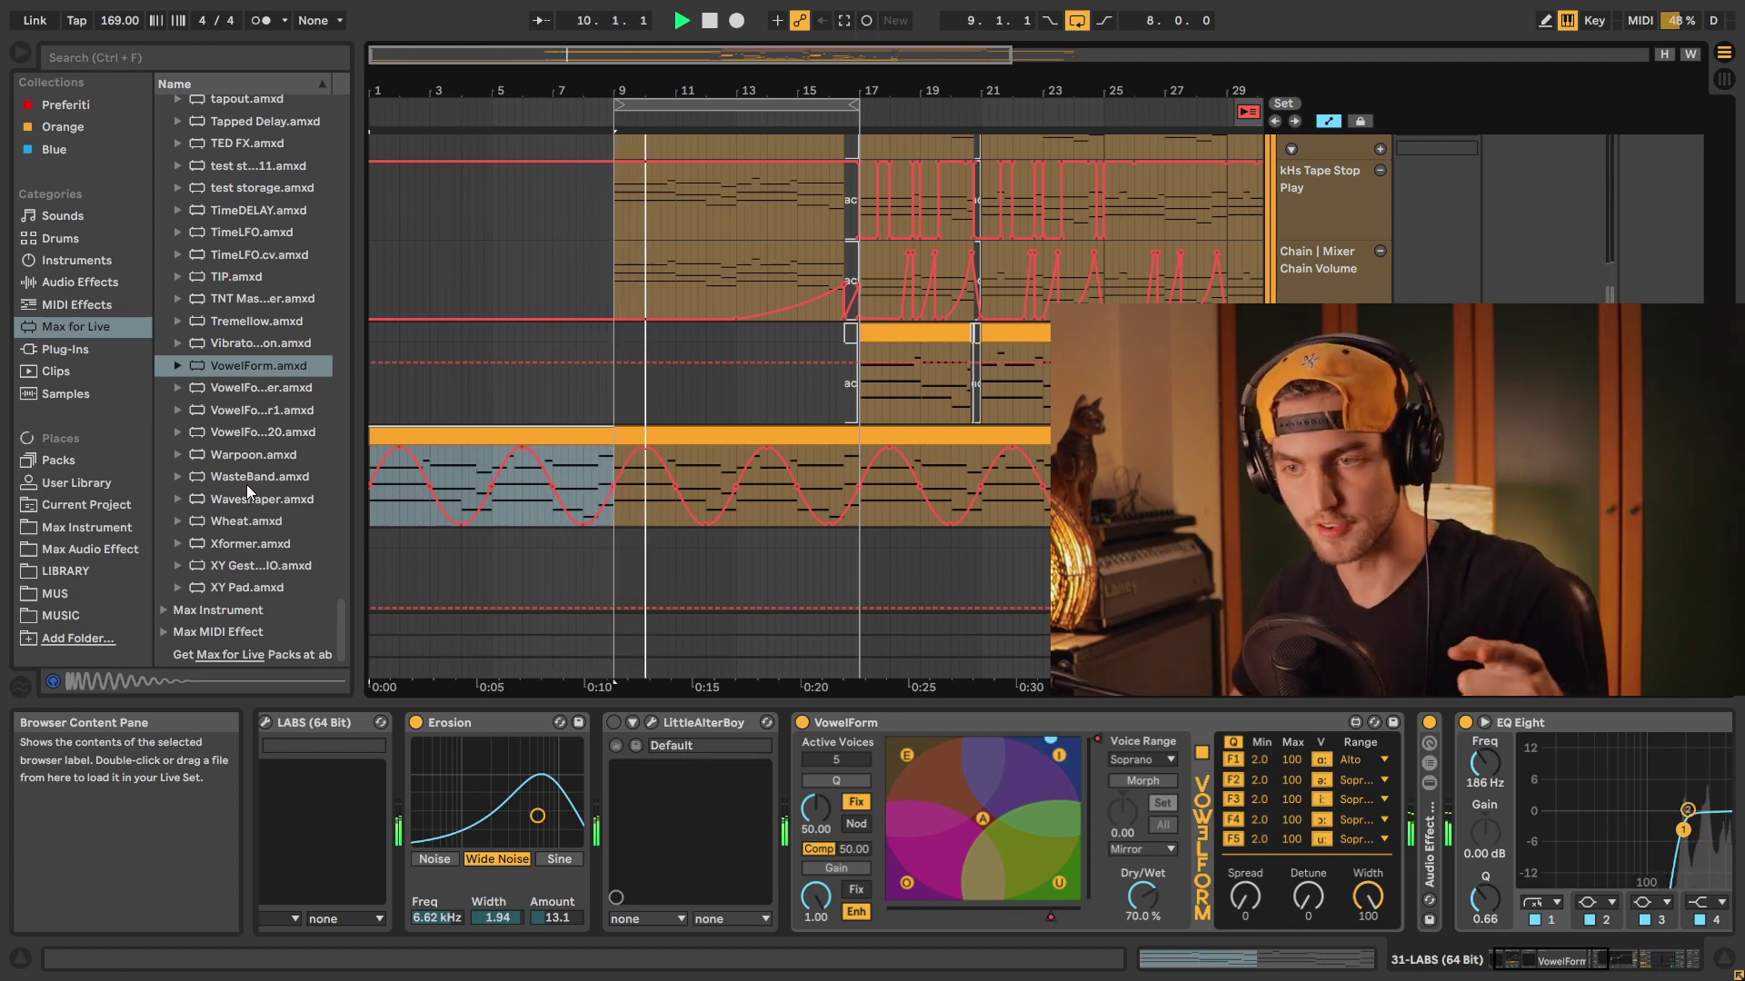
scroll(950, 668, down, 3)
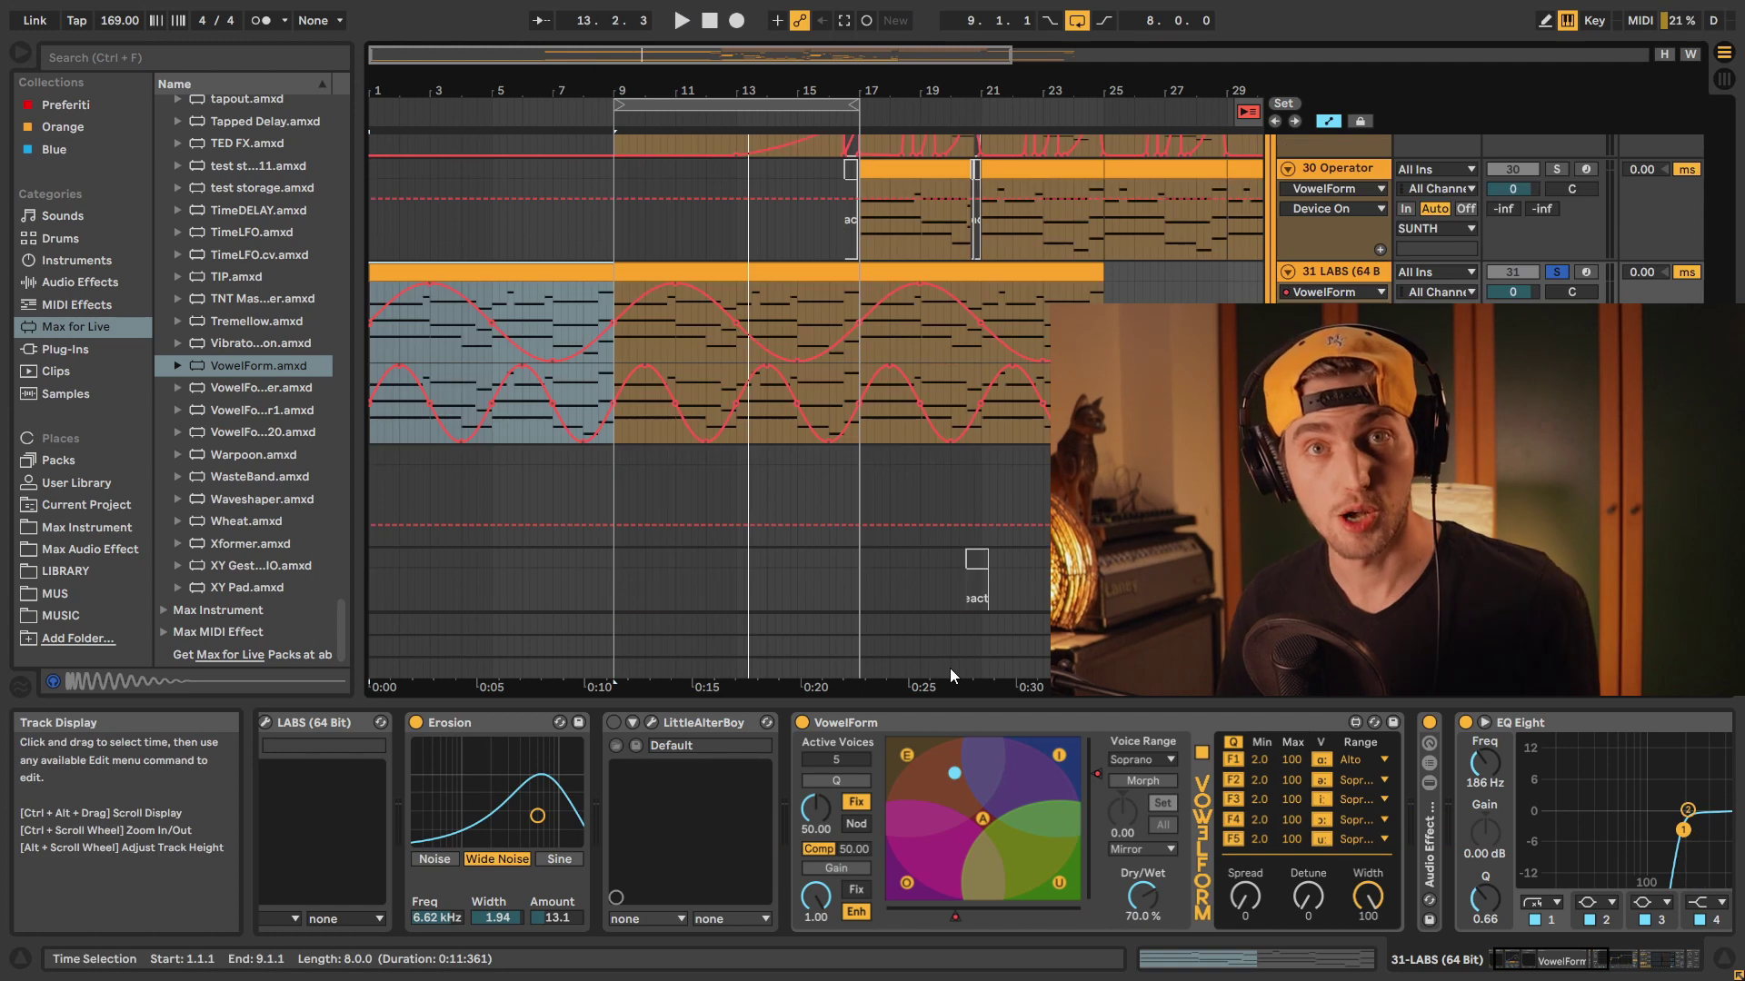